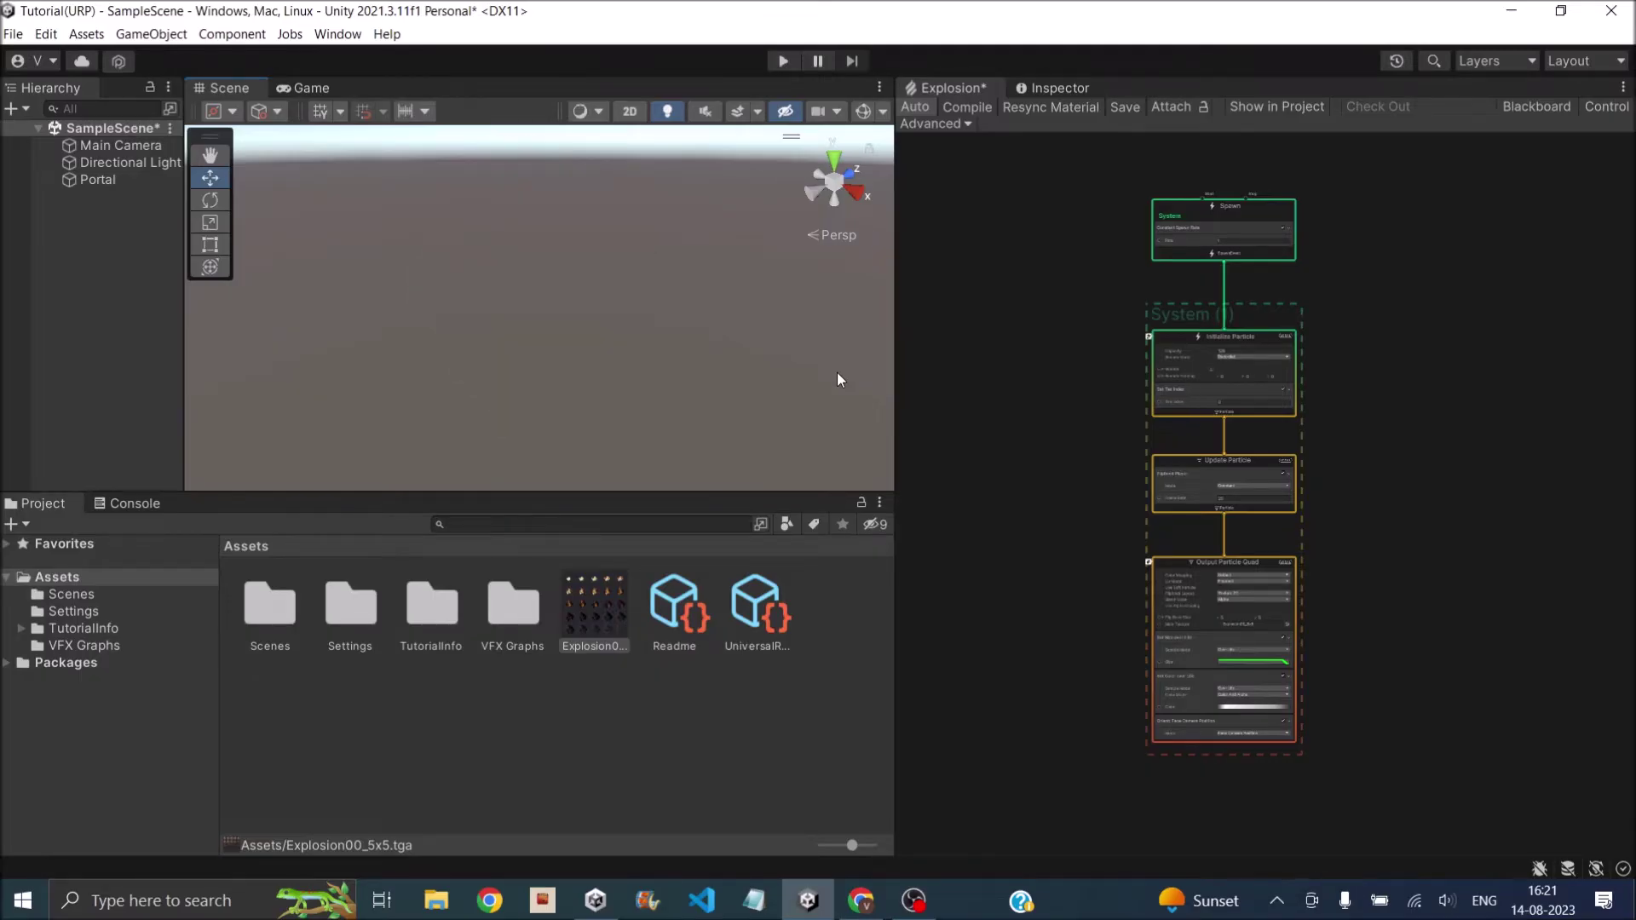
- Select the Explosion00_5x5 sprite sheet and view its import settings and 5x5 preview
{"action": "left_click", "coordinate": [837, 374]}
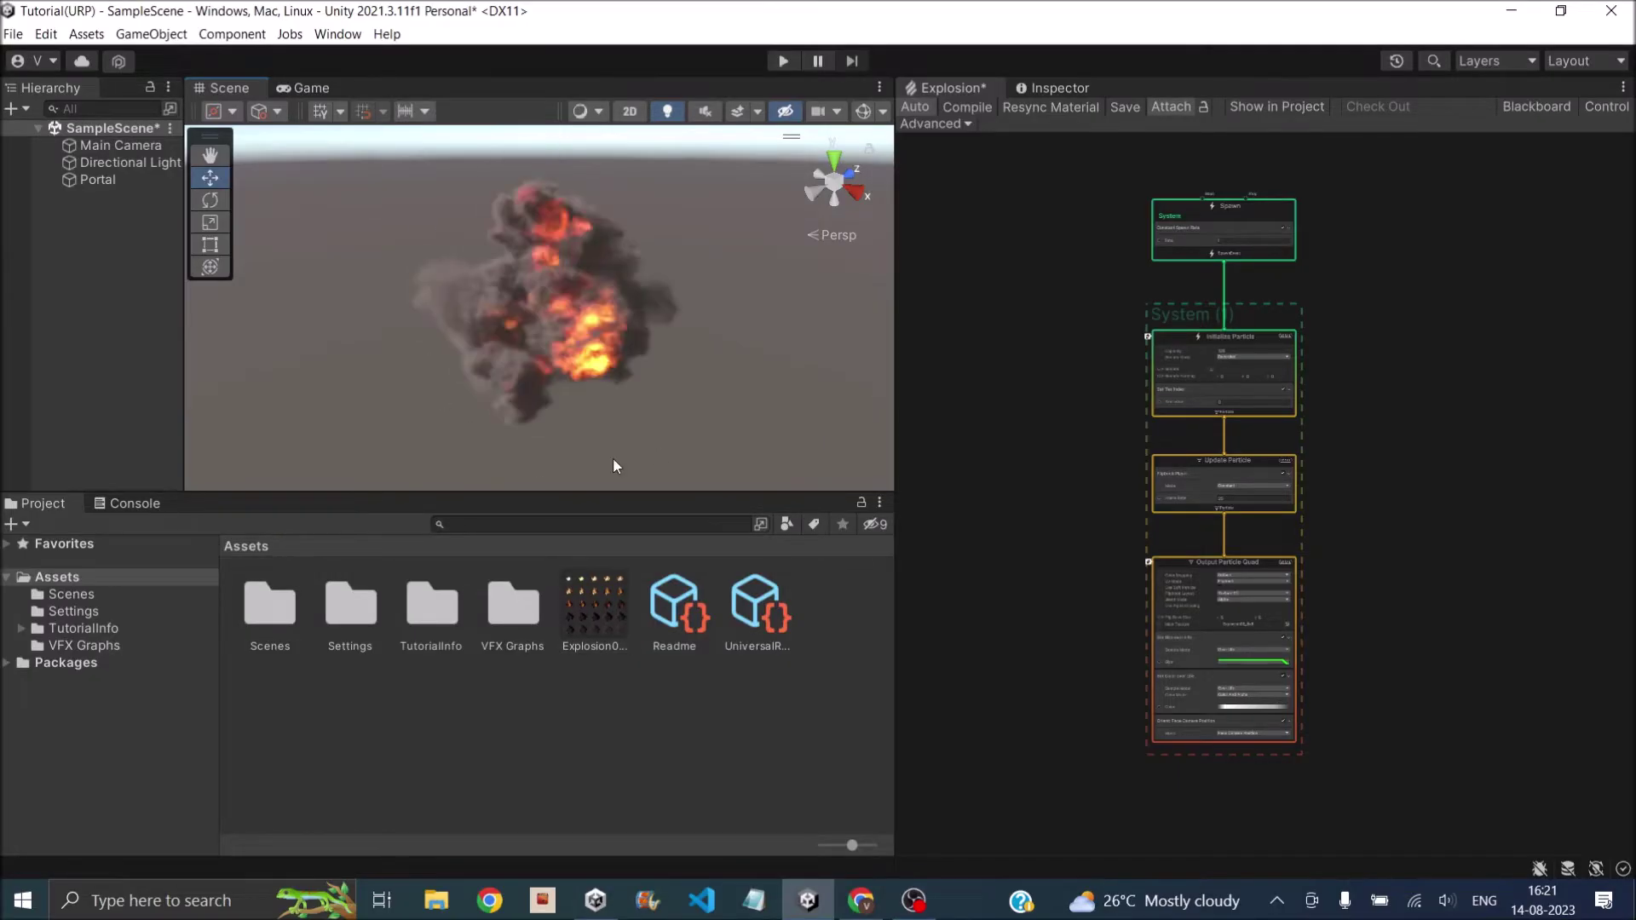
{"action": "left_click", "coordinate": [602, 605]}
{"action": "left_click", "coordinate": [1057, 89]}
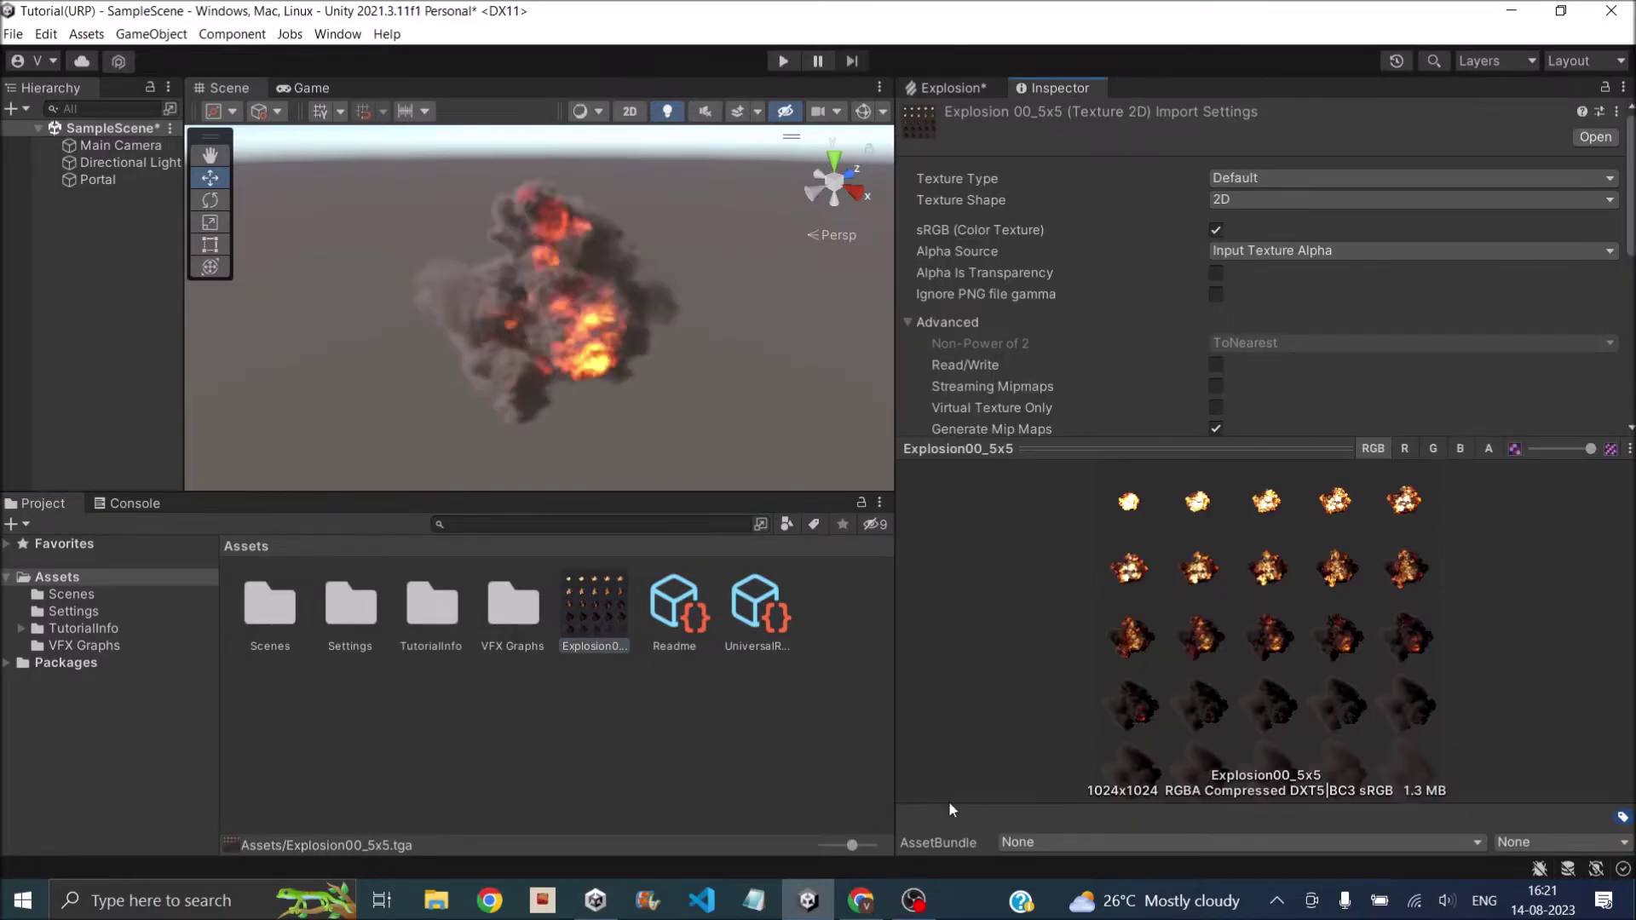
{"action": "left_click", "coordinate": [861, 901]}
- Scroll the Unity blog flipbooks page to the Explosion00 and Explosion01 download entries
{"action": "scroll", "coordinate": [607, 345], "scroll_direction": "up", "scroll_amount": 15}
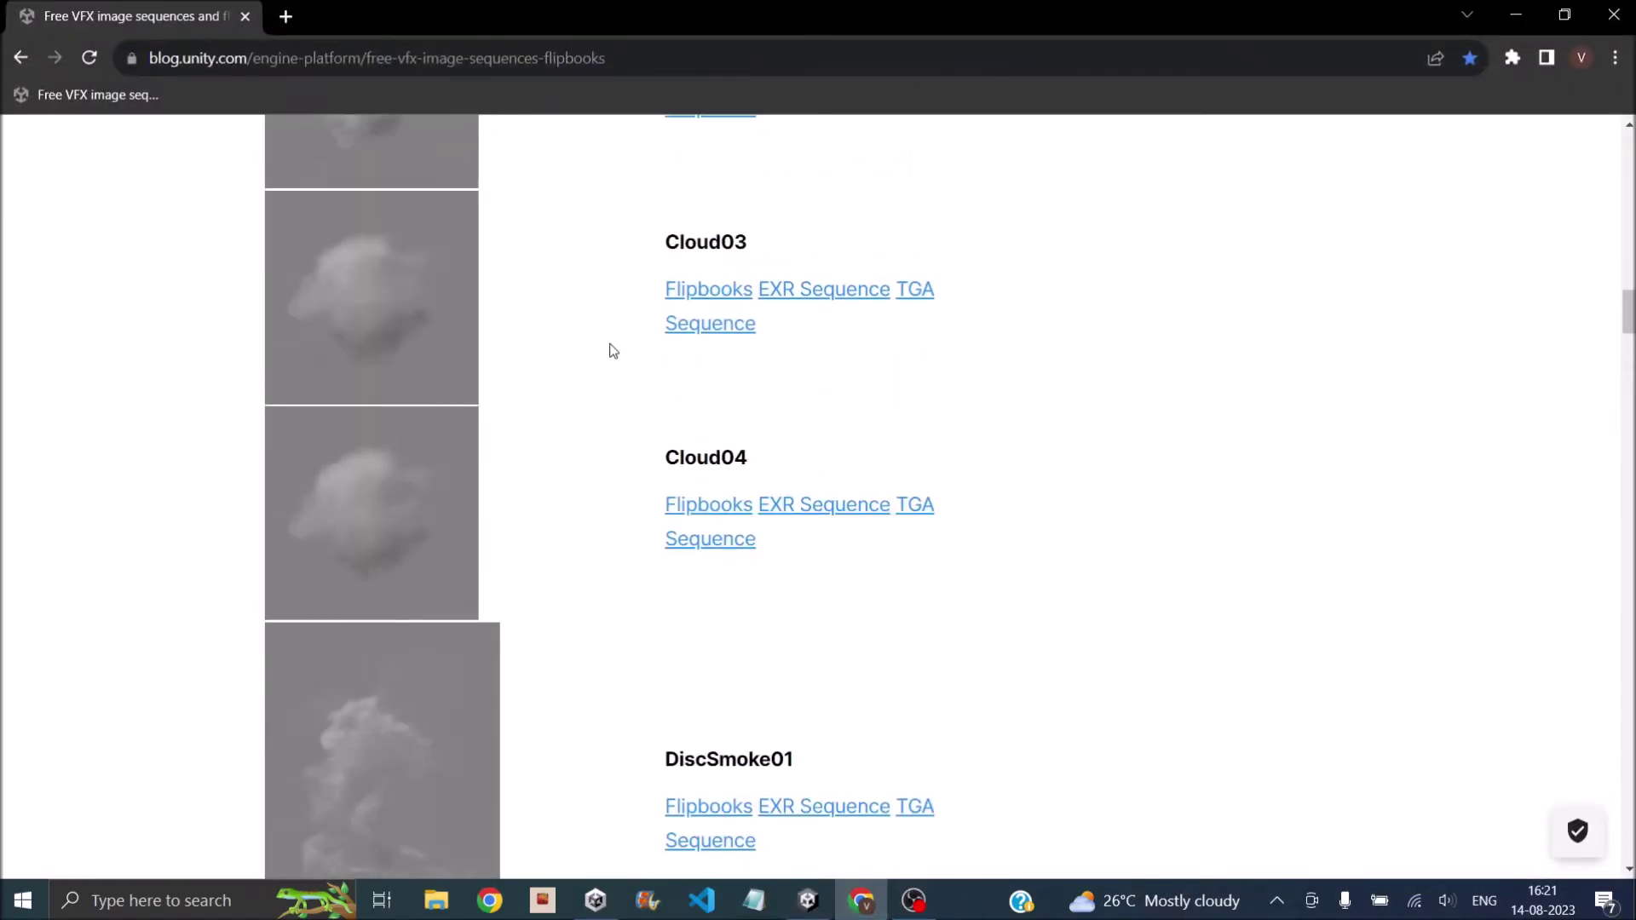
{"action": "scroll", "coordinate": [597, 254], "scroll_direction": "up", "scroll_amount": 2}
{"action": "scroll", "coordinate": [597, 255], "scroll_direction": "down", "scroll_amount": 20}
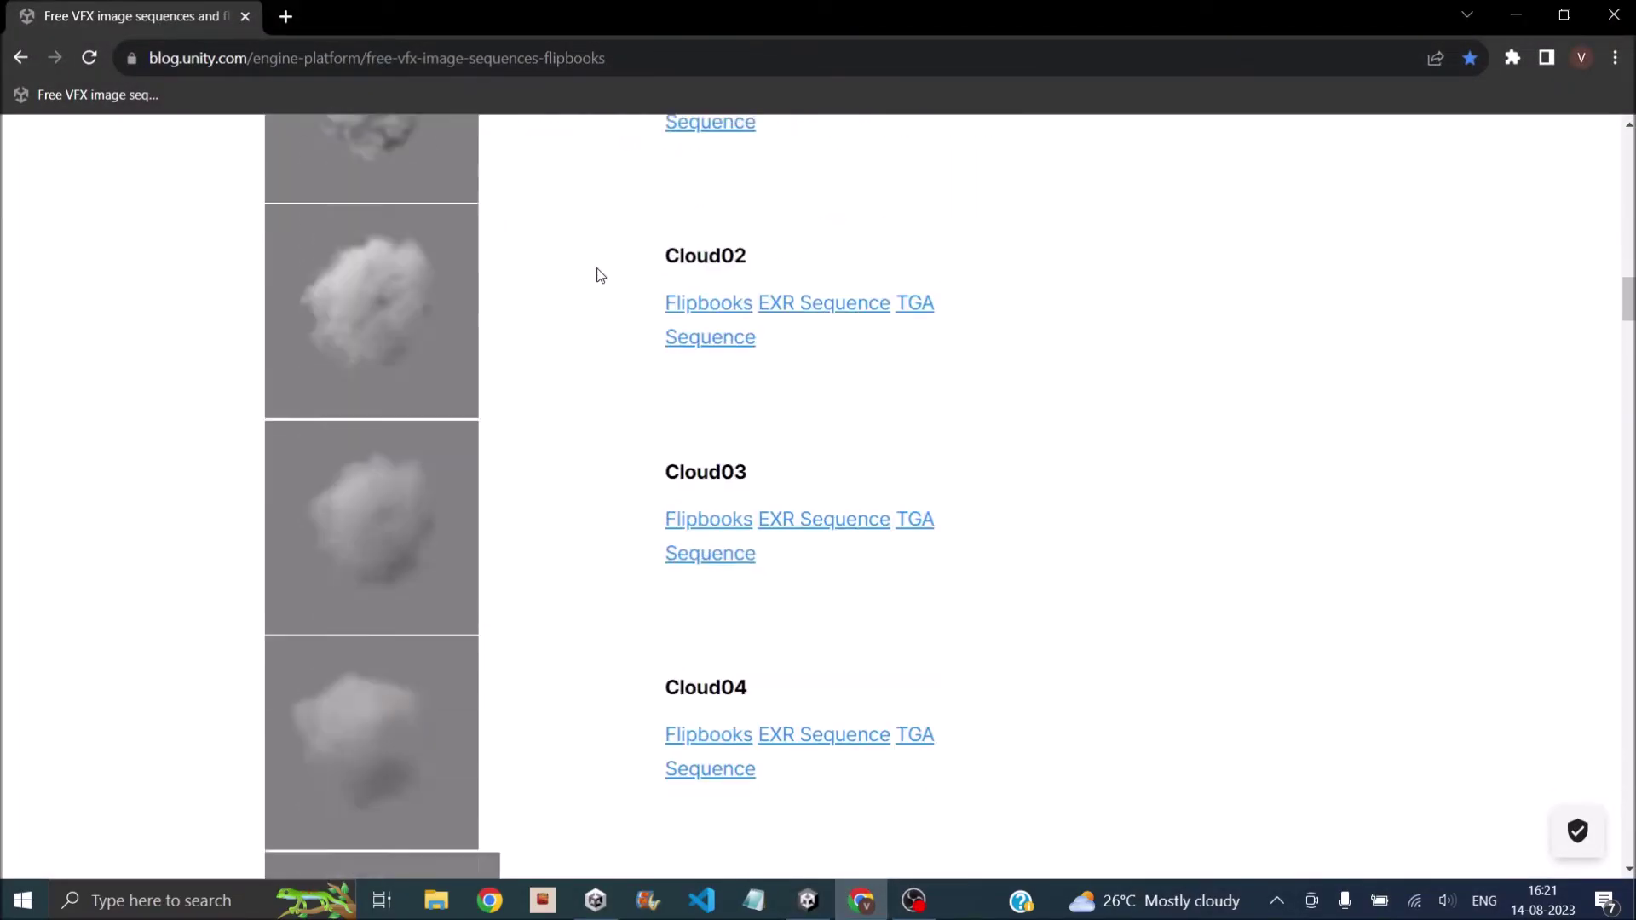
{"action": "scroll", "coordinate": [600, 281], "scroll_direction": "down", "scroll_amount": 6}
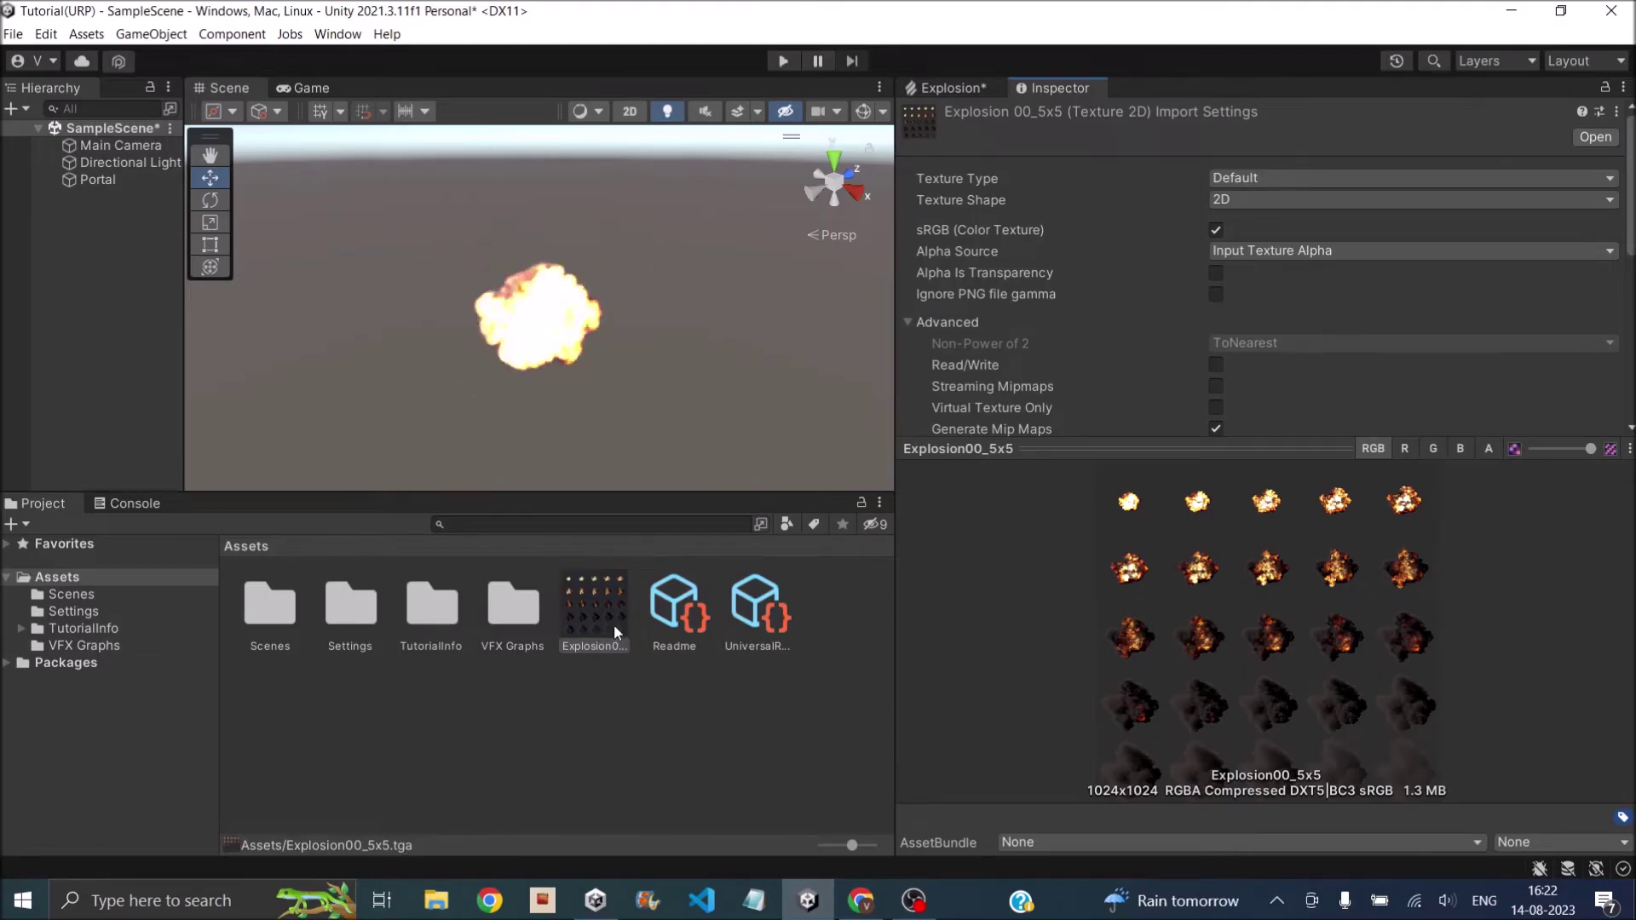
- Create a Visual Effect Graph asset in the Assets folder named Explosion
{"action": "scroll", "coordinate": [1338, 247], "scroll_direction": "down", "scroll_amount": 2}
{"action": "scroll", "coordinate": [1313, 230], "scroll_direction": "up", "scroll_amount": 2}
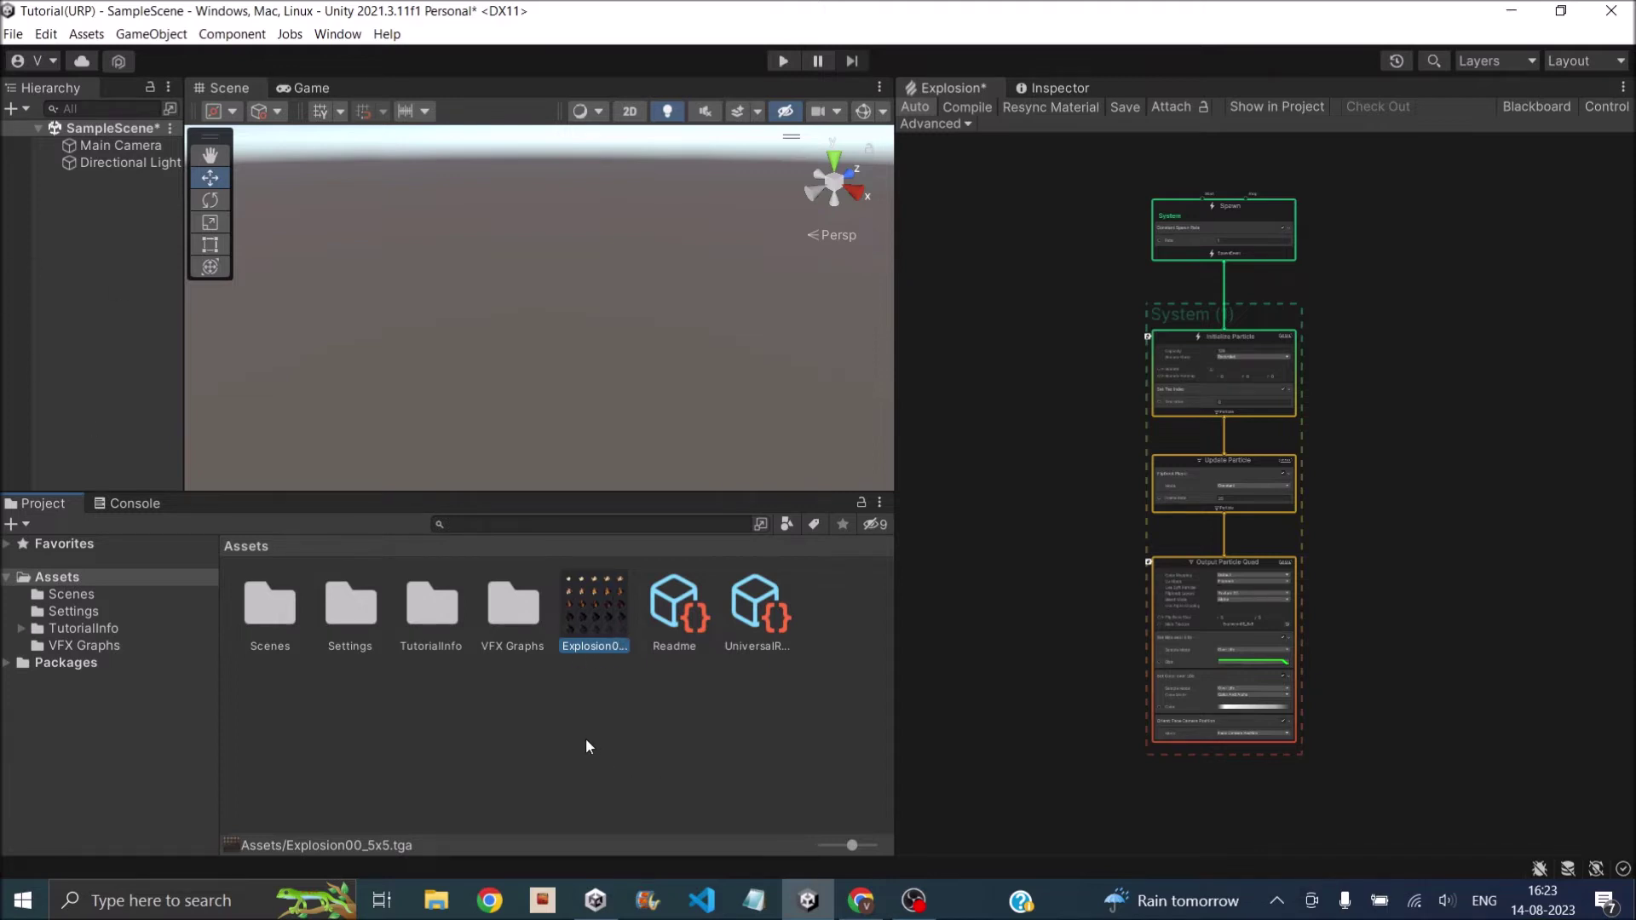
{"action": "right_click", "coordinate": [476, 723]}
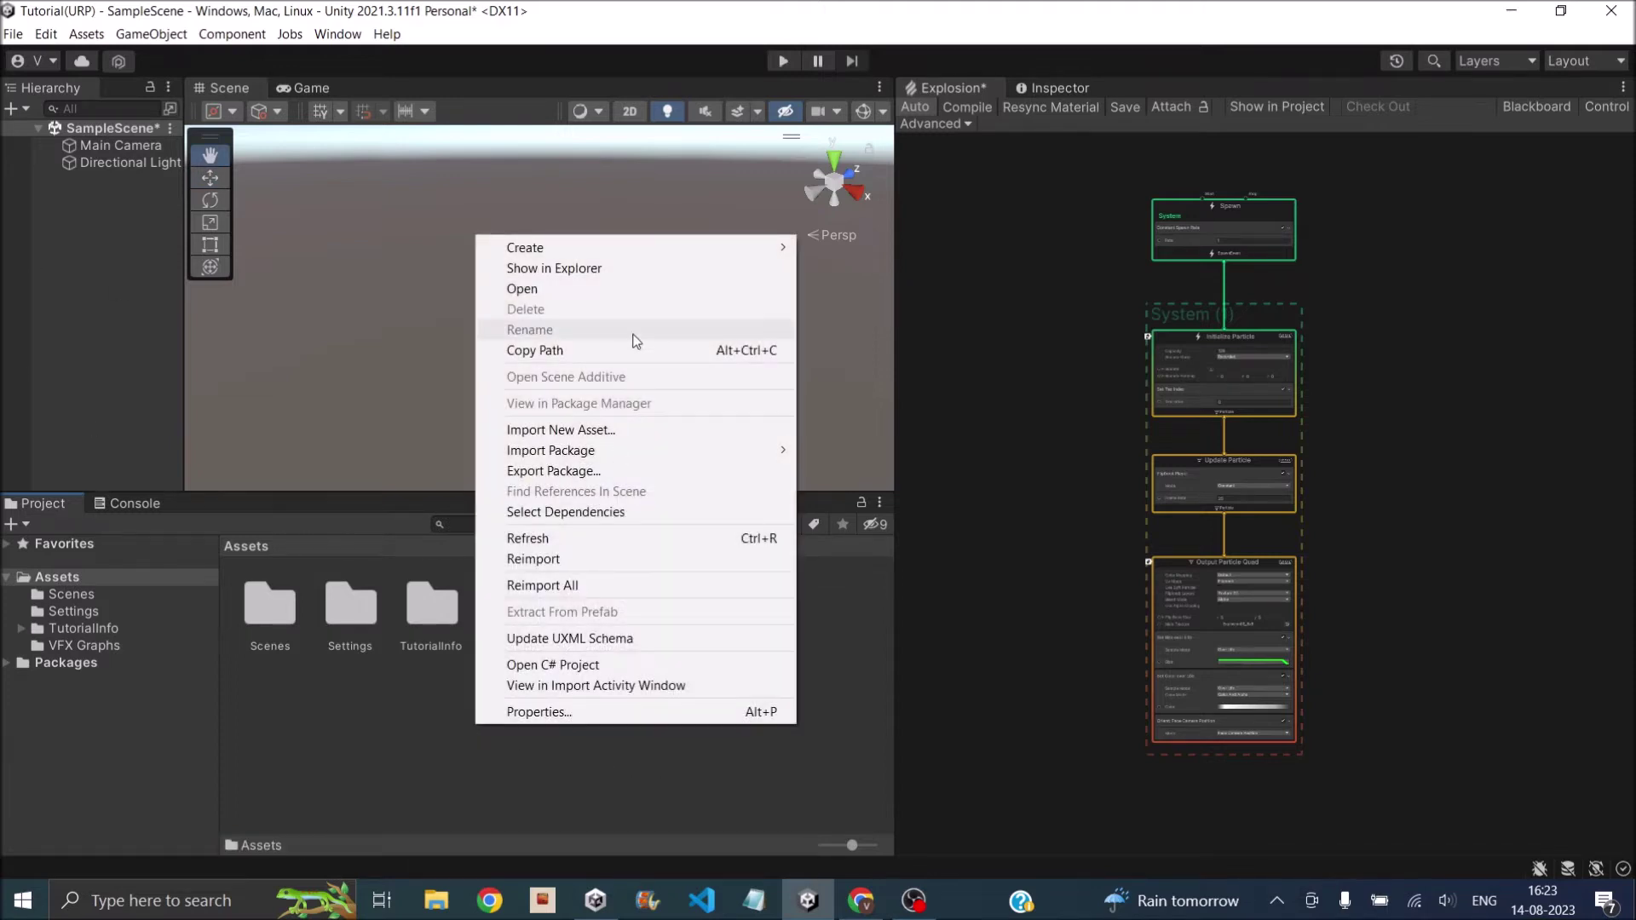
{"action": "mouse_move", "coordinate": [662, 247]}
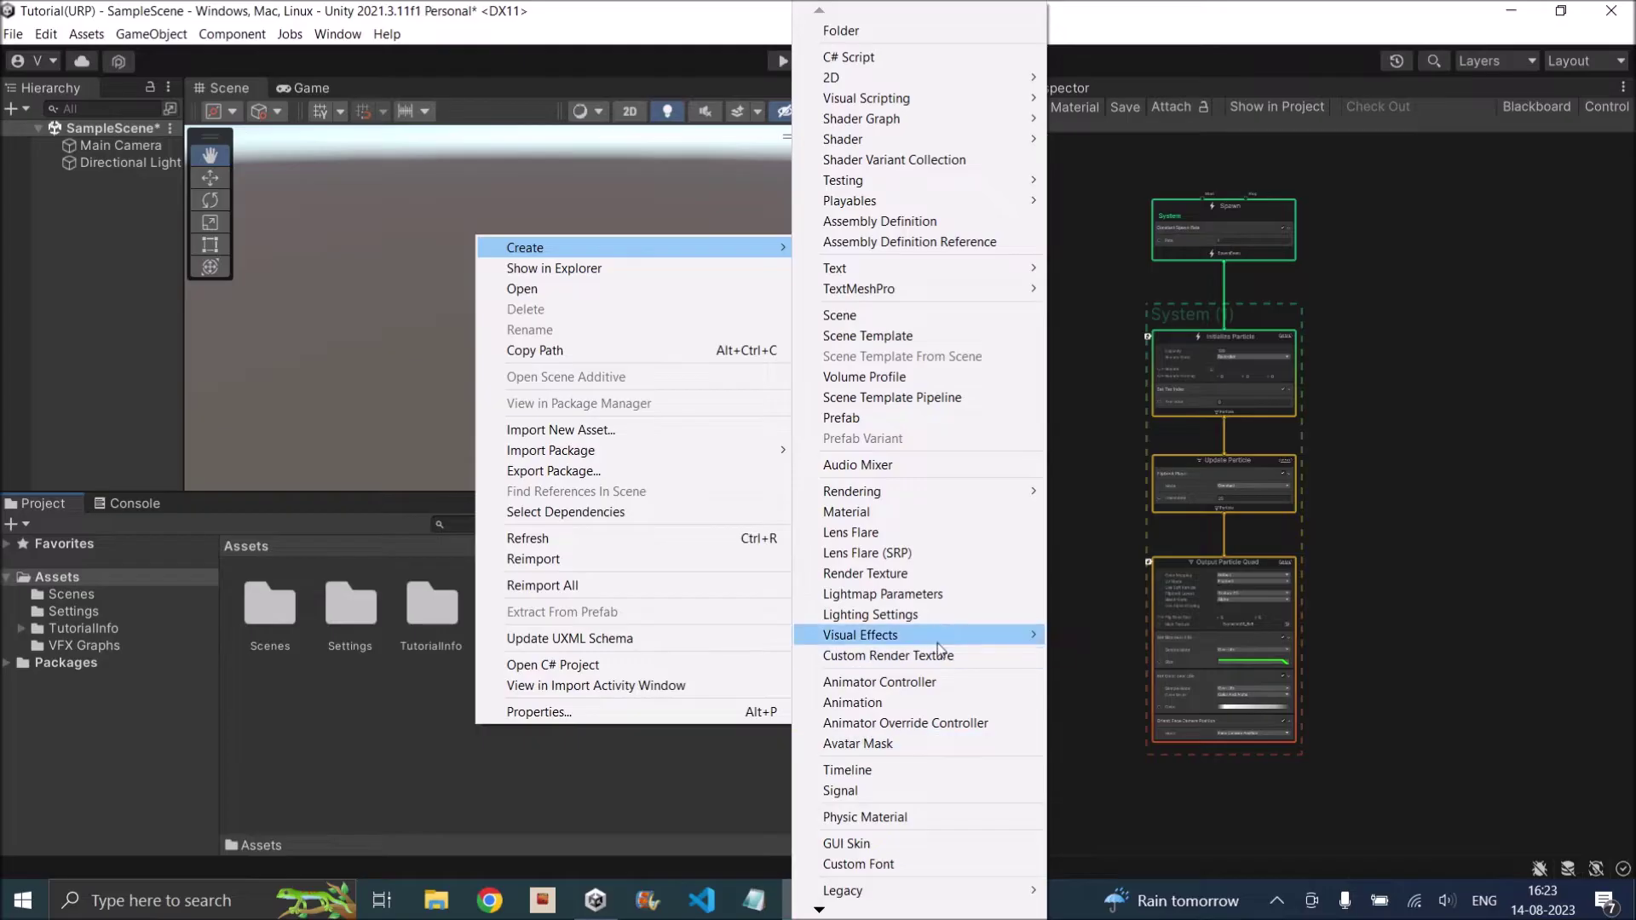
{"action": "mouse_move", "coordinate": [938, 638]}
{"action": "left_click", "coordinate": [1115, 637]}
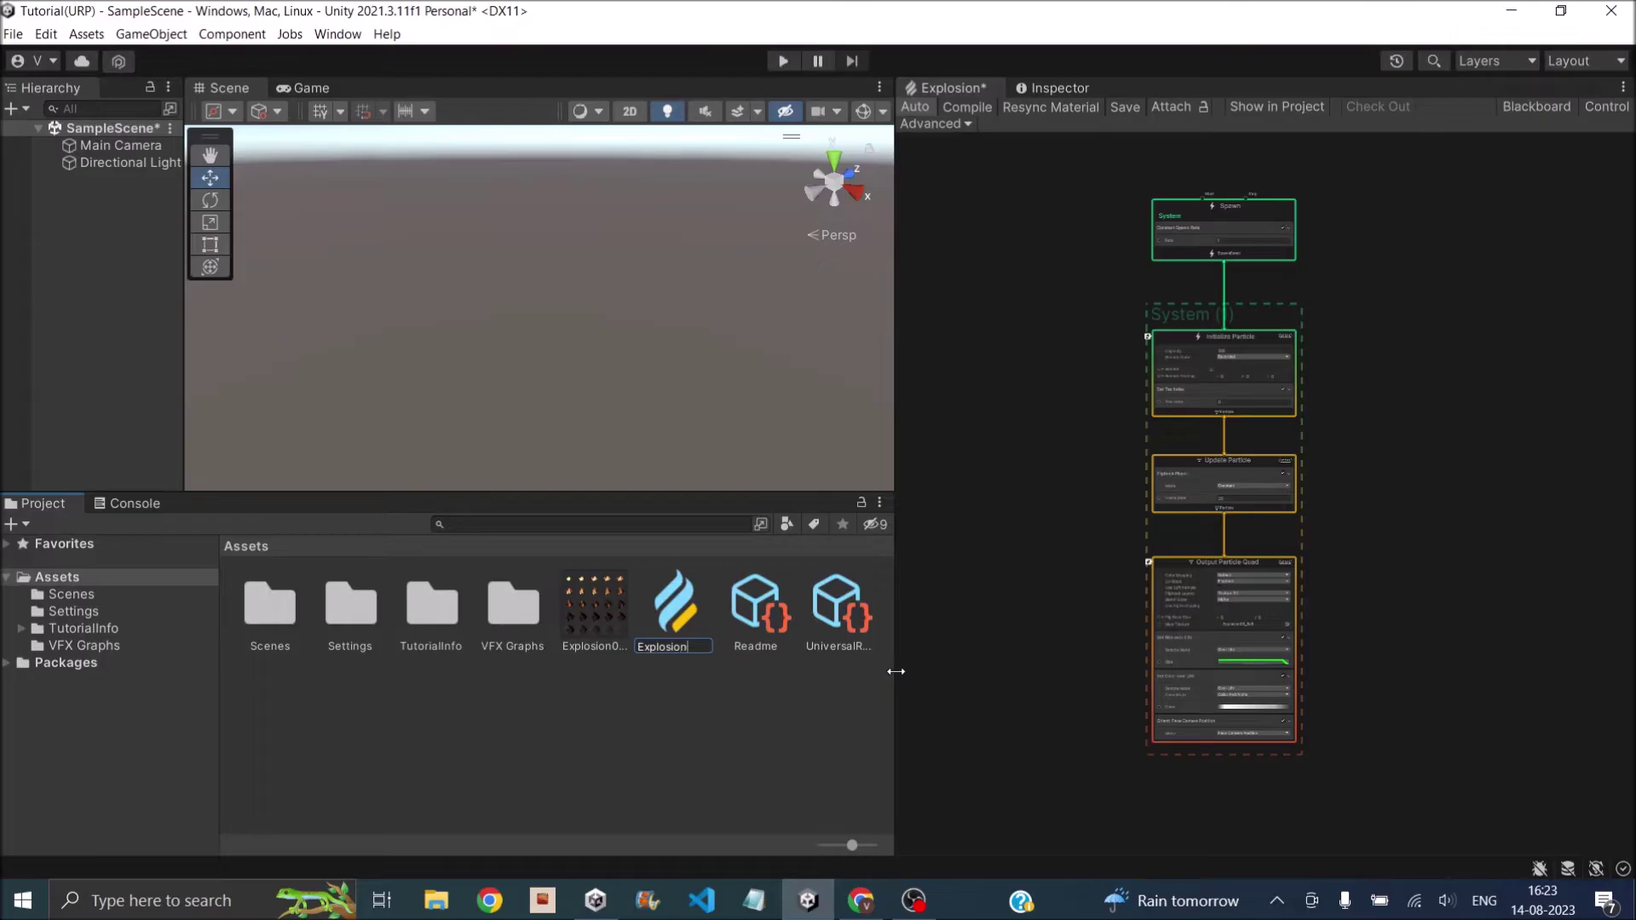
{"action": "key", "text": "Return"}
- Add a Visual Effect object named Explosion using the Explosion graph as its Asset Template
{"action": "right_click", "coordinate": [45, 194]}
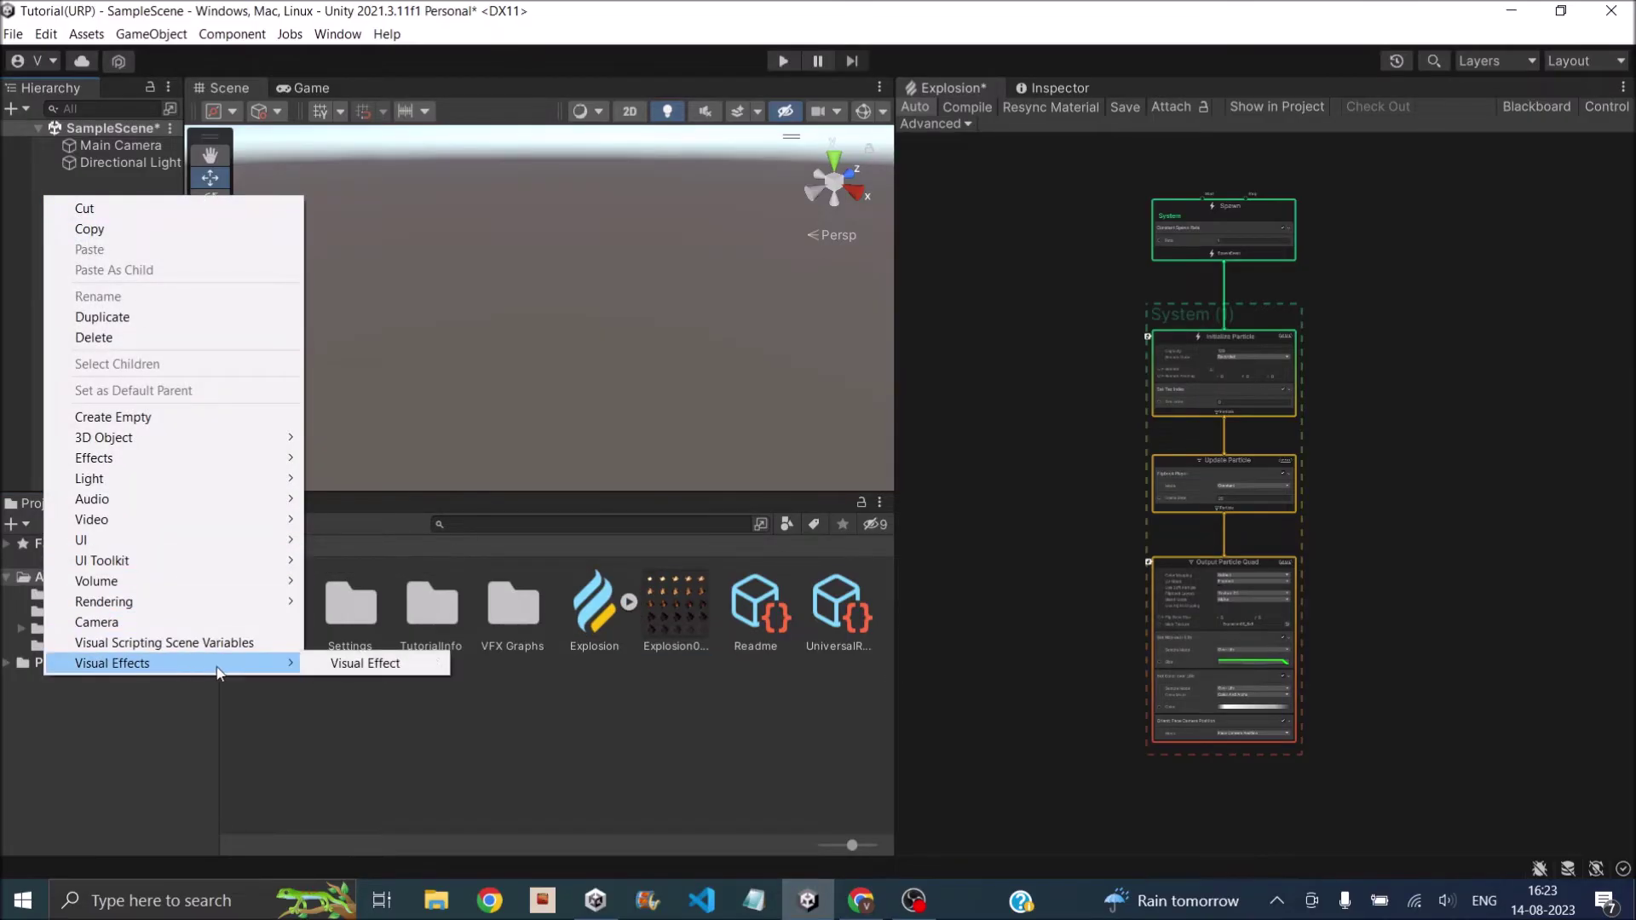
{"action": "left_click", "coordinate": [375, 665]}
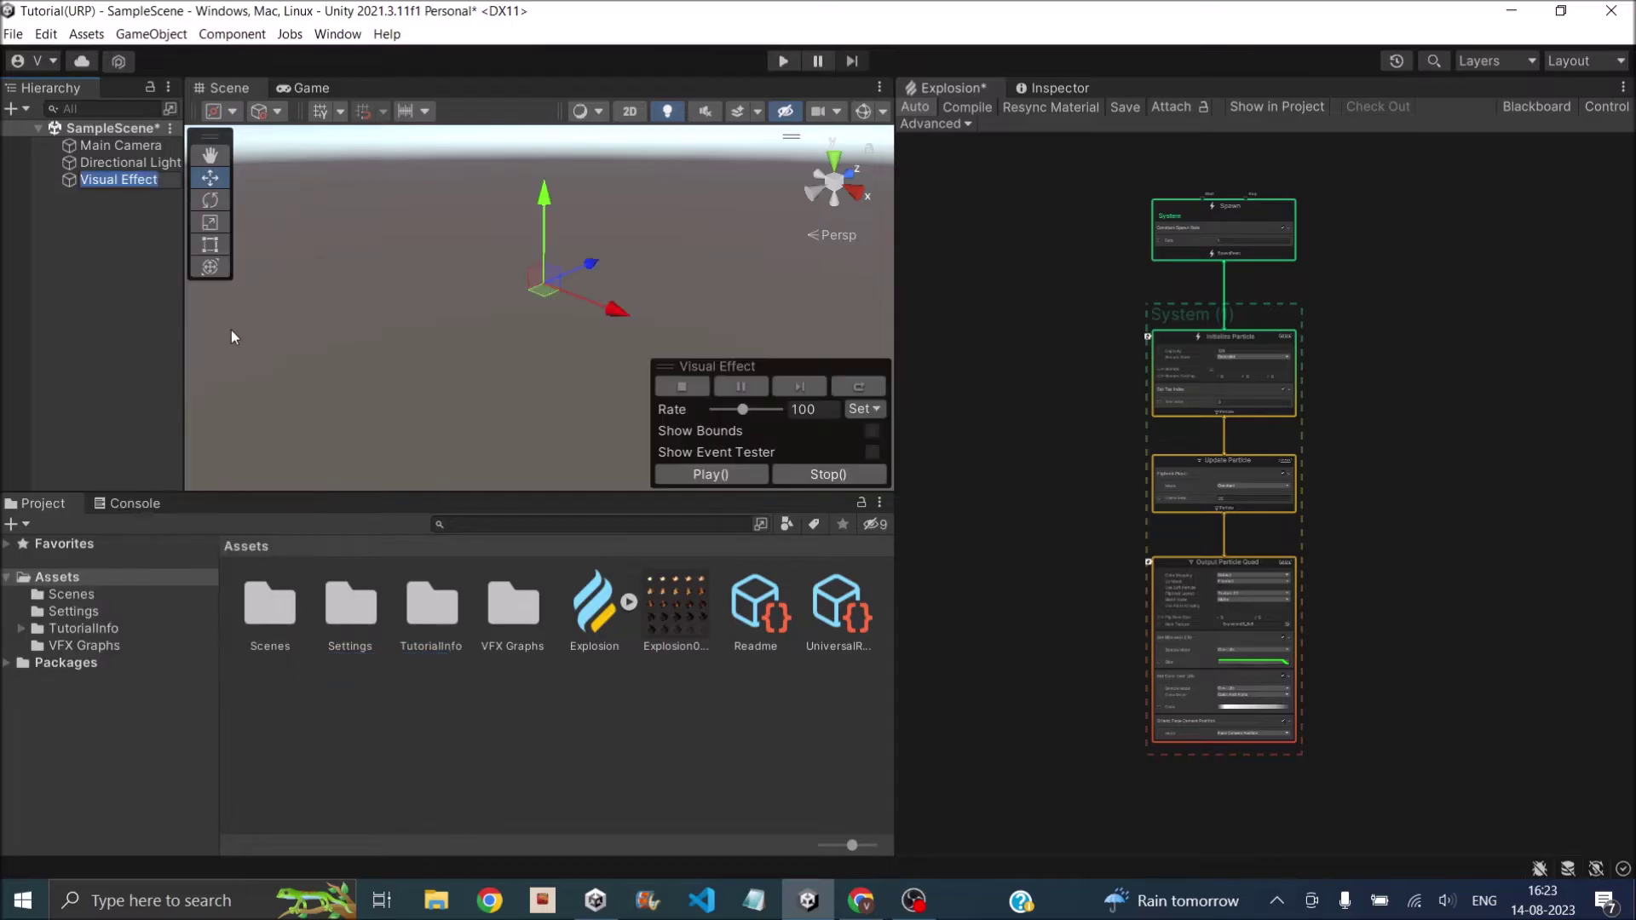
{"action": "left_click", "coordinate": [1033, 90]}
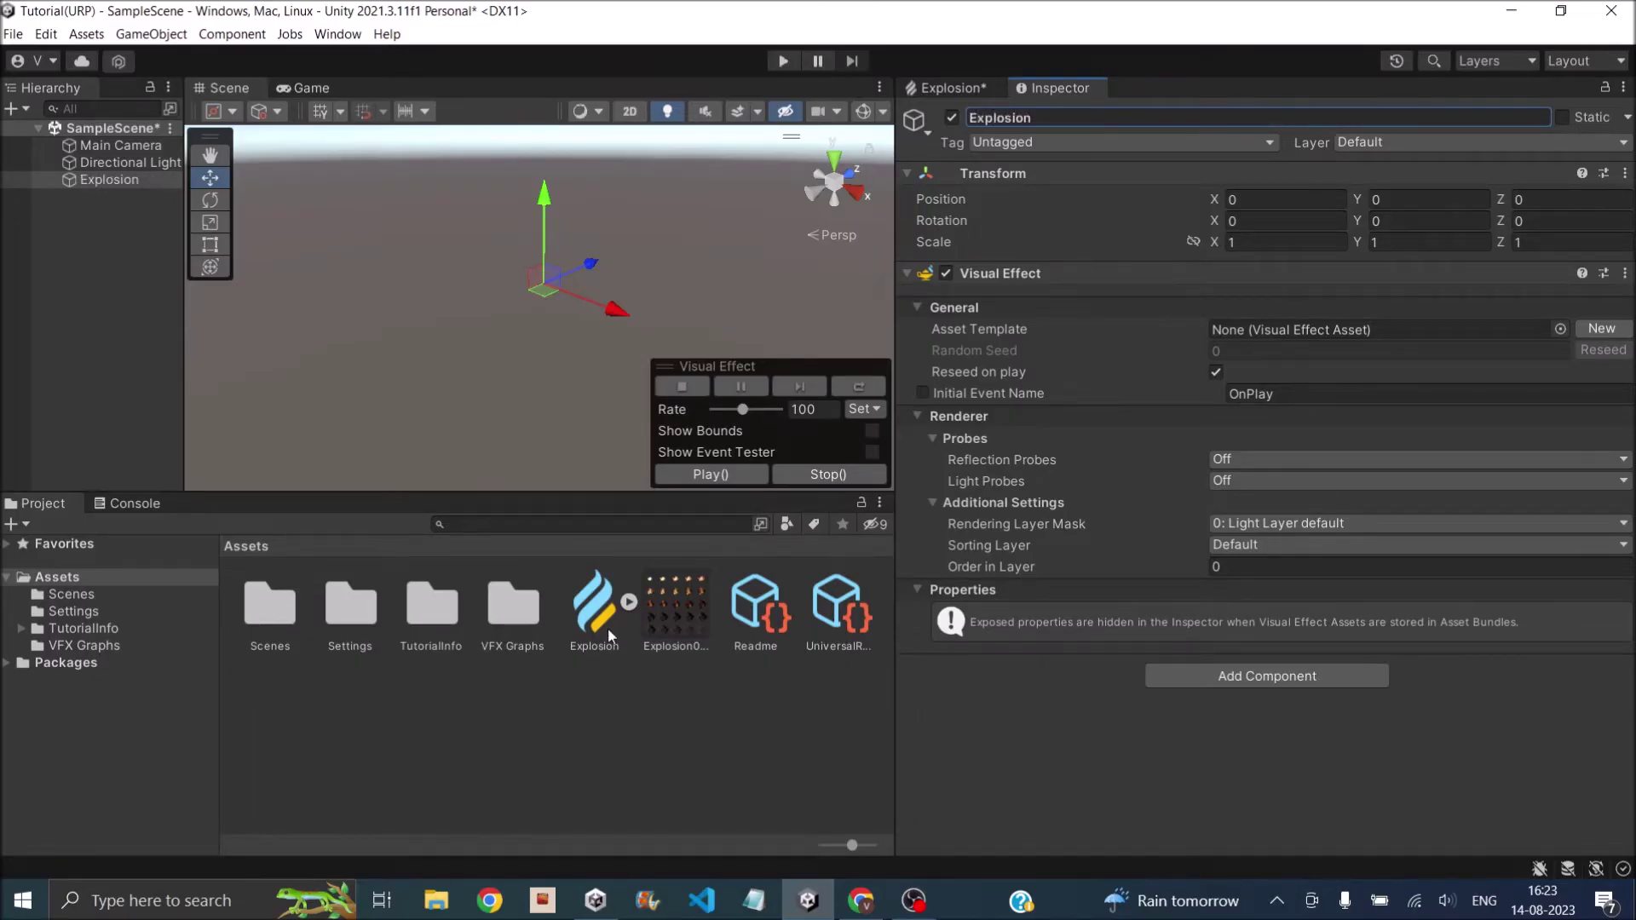
{"action": "left_click_drag", "start_coordinate": [594, 620], "coordinate": [1229, 446]}
{"action": "left_click_drag", "start_coordinate": [1238, 335], "coordinate": [1338, 324]}
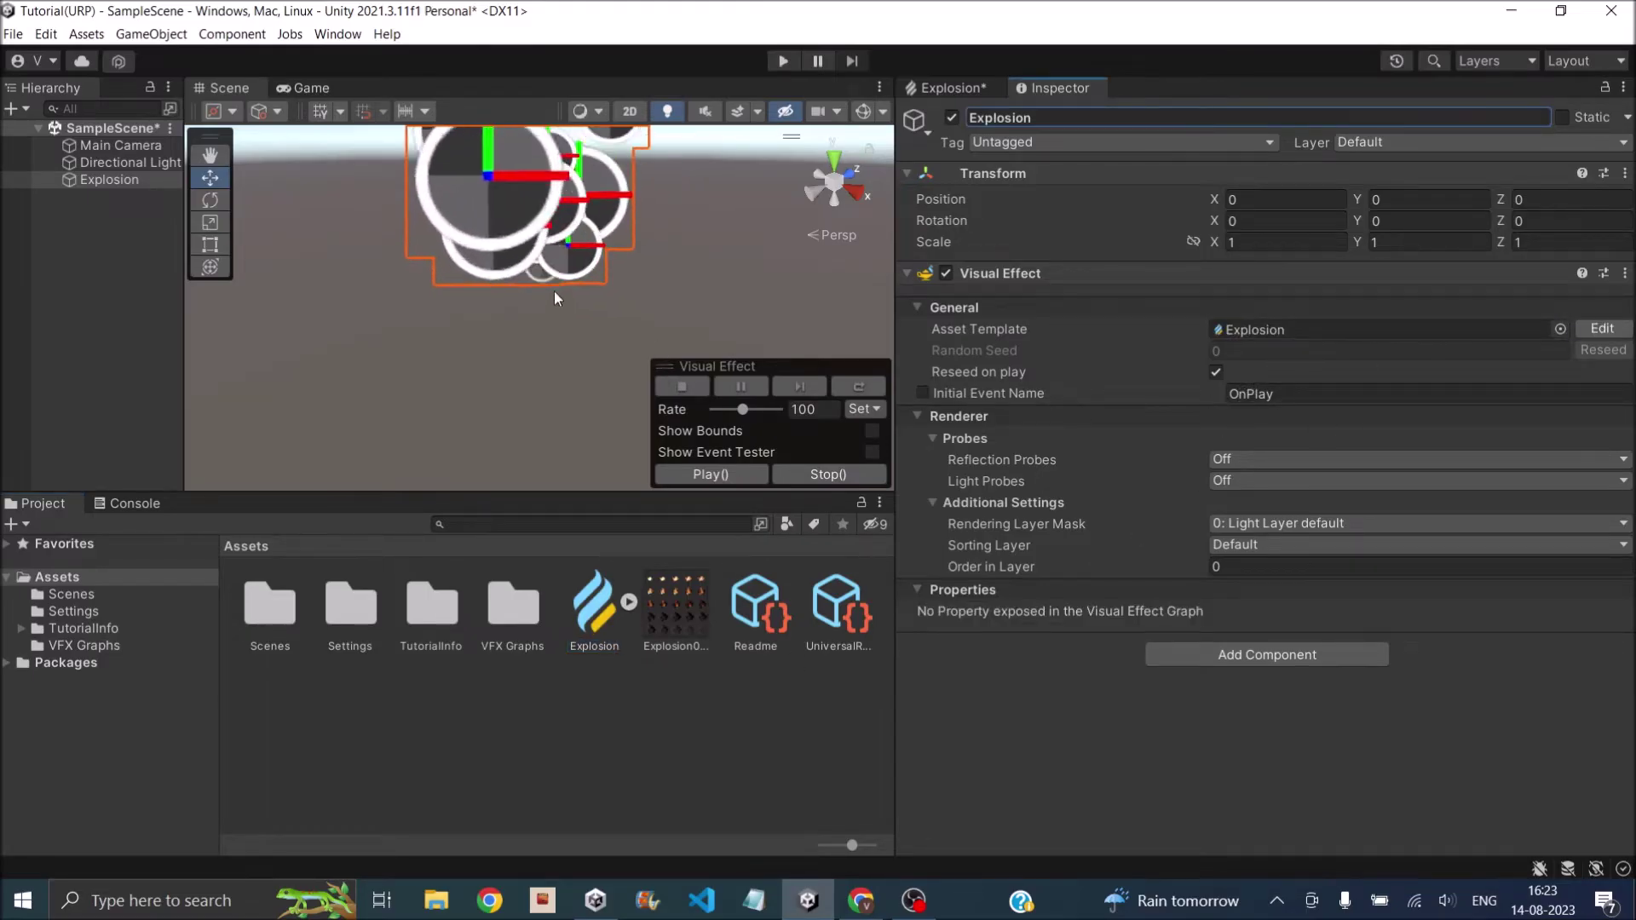
- Maximize the Explosion graph panel, then dock it beside the Inspector
{"action": "left_click", "coordinate": [955, 86]}
{"action": "right_click", "coordinate": [956, 89]}
{"action": "left_click", "coordinate": [1014, 100]}
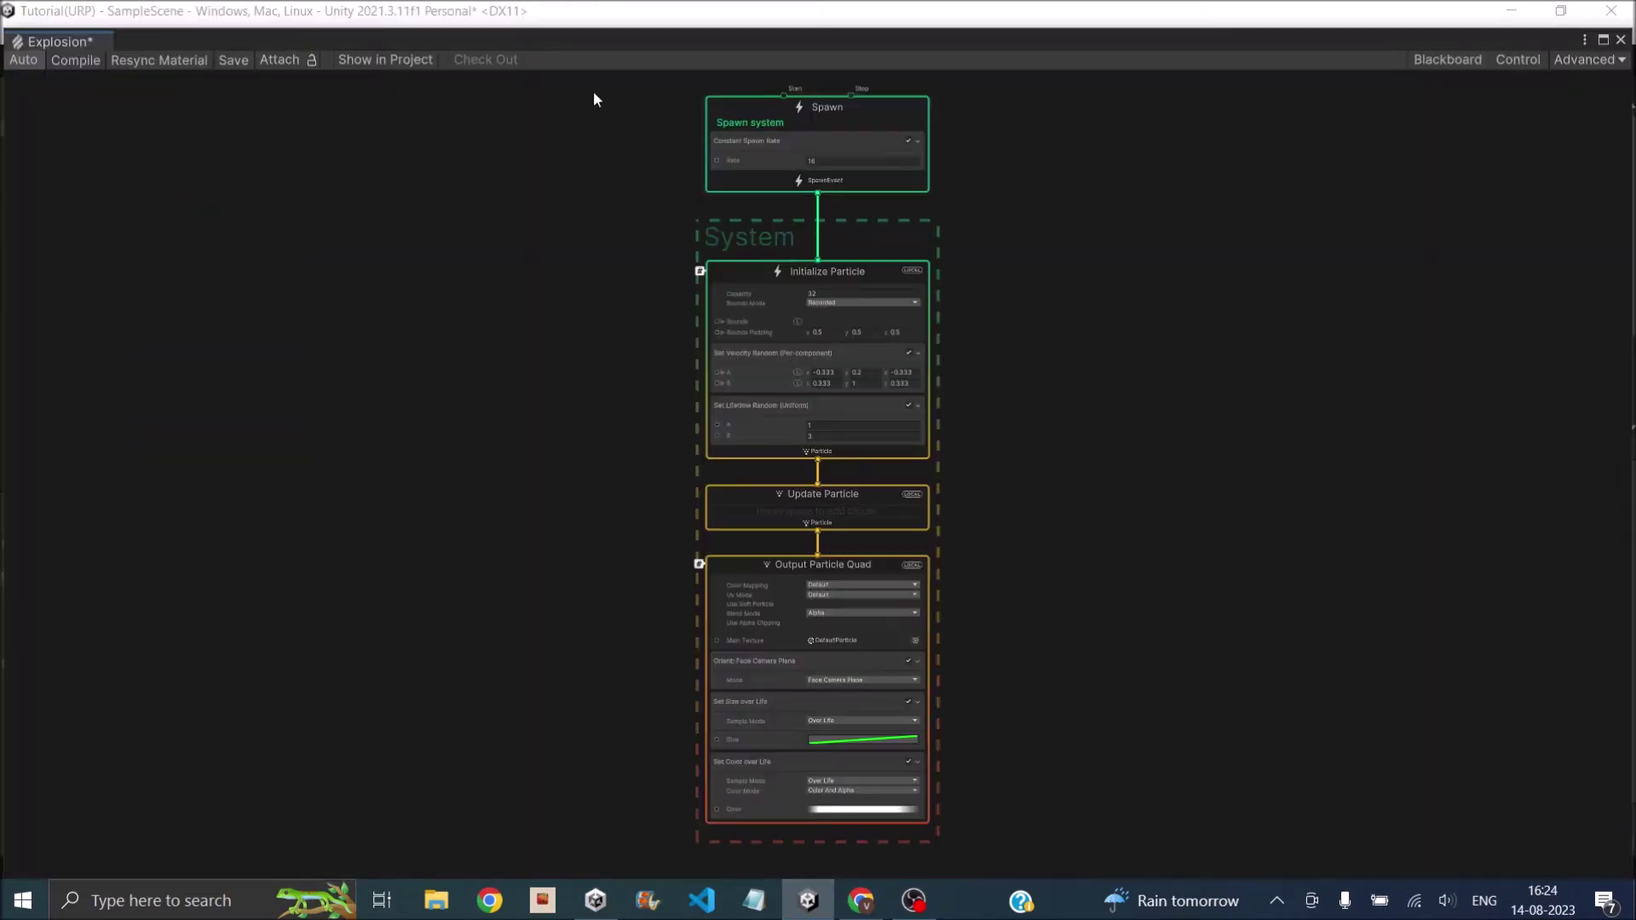
{"action": "left_click_drag", "start_coordinate": [325, 43], "coordinate": [689, 452]}
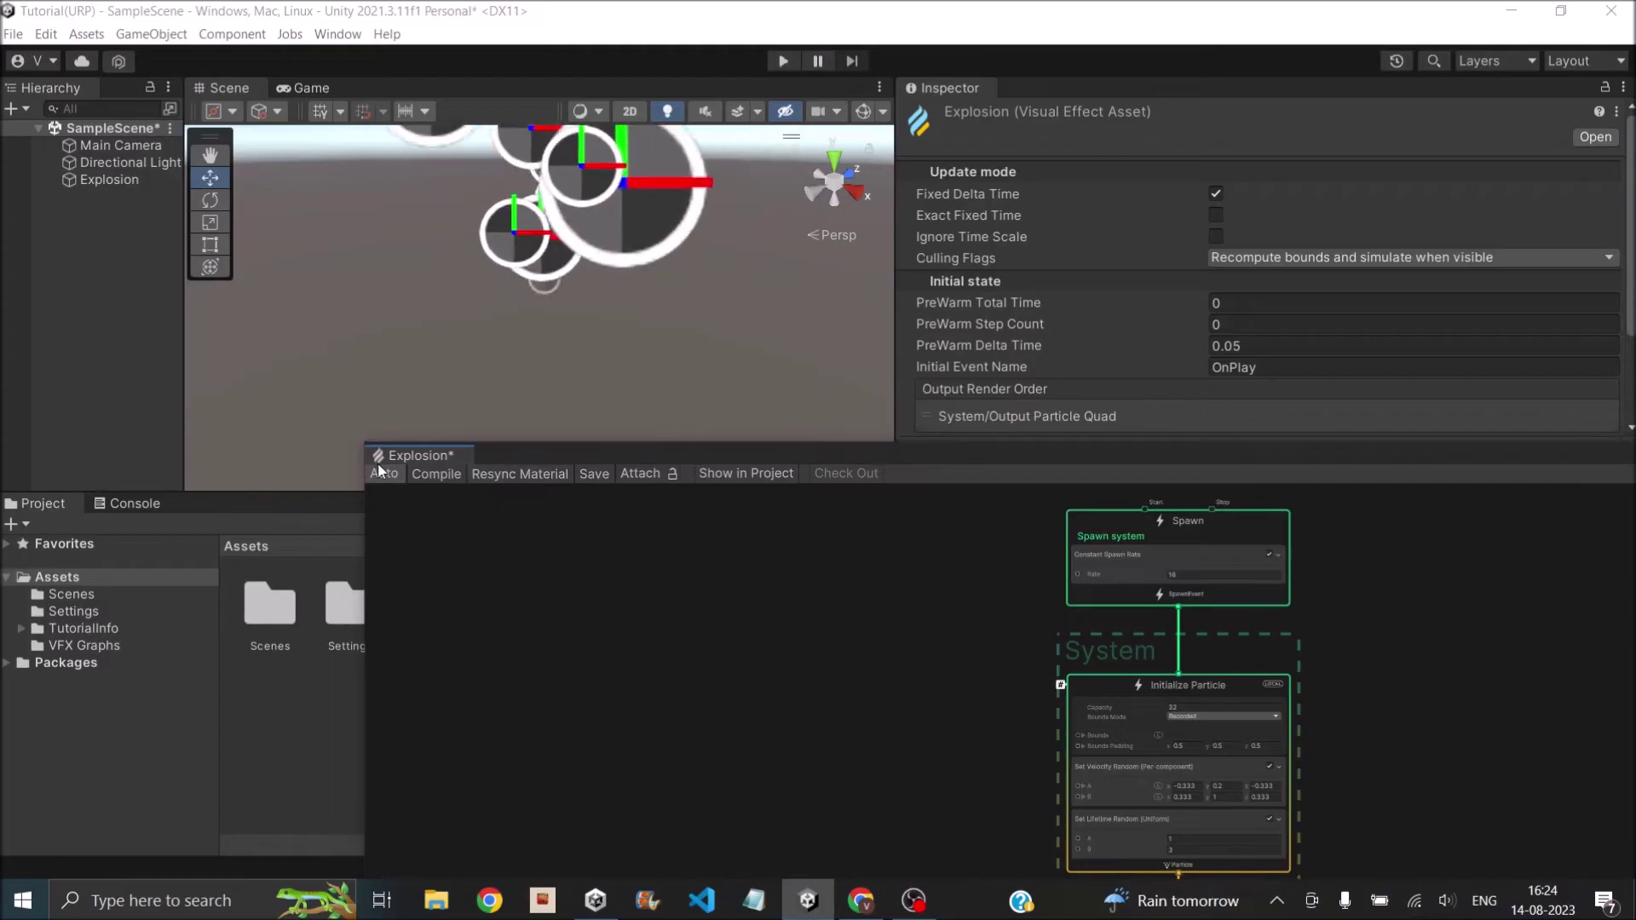
{"action": "left_click_drag", "start_coordinate": [406, 465], "coordinate": [1051, 99]}
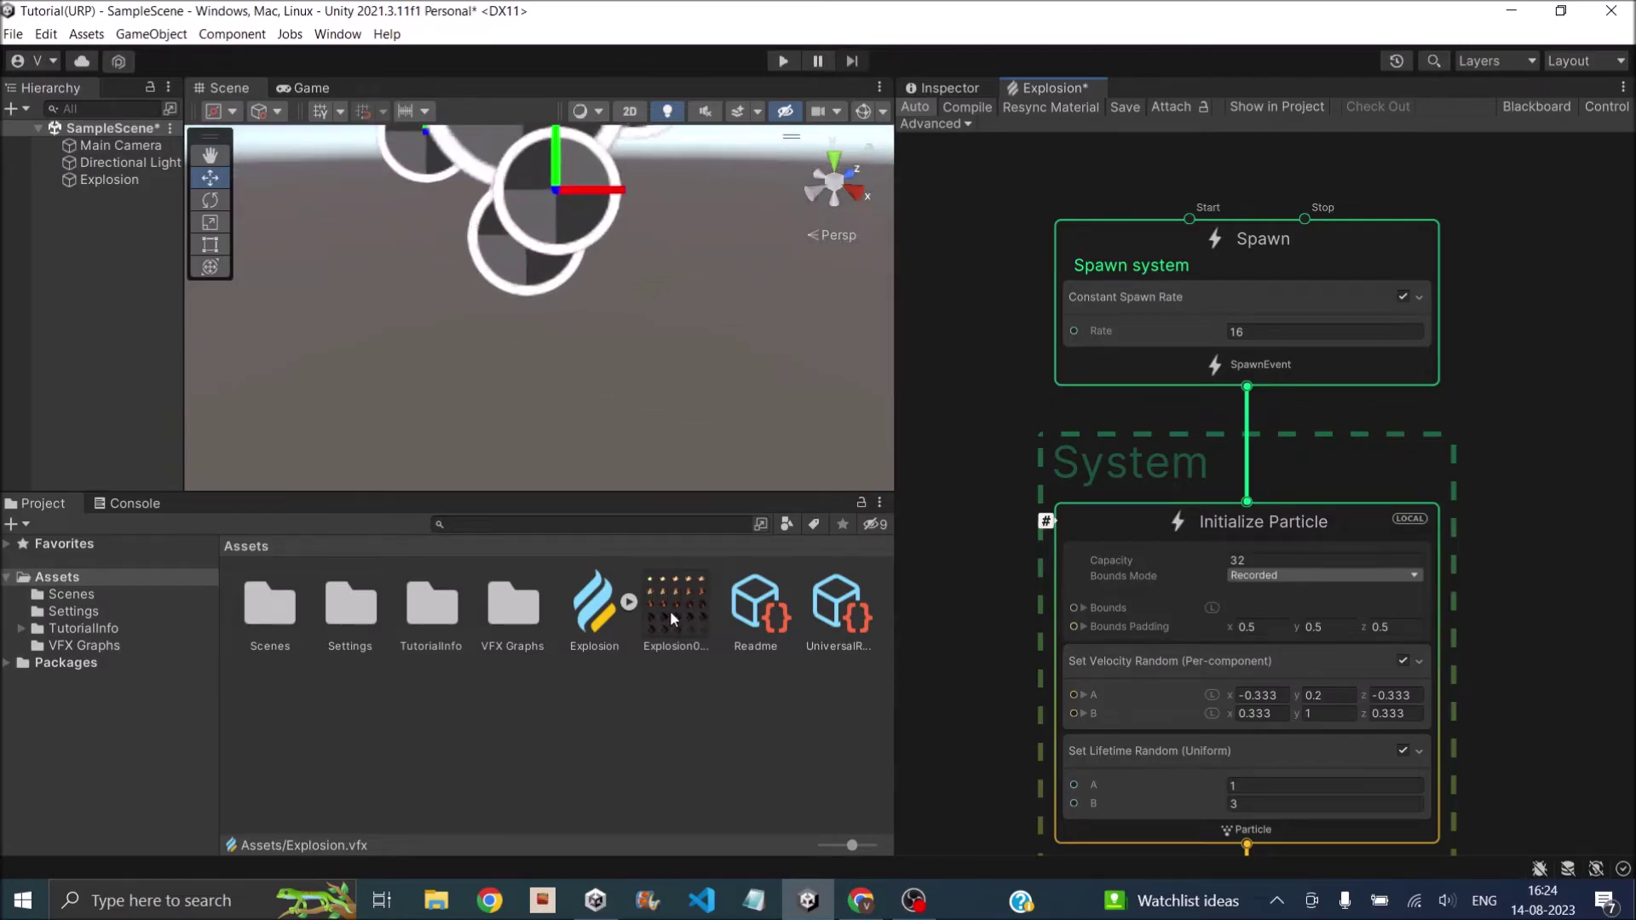
- Set the Constant Spawn Rate to 1
{"action": "left_click", "coordinate": [1298, 333]}
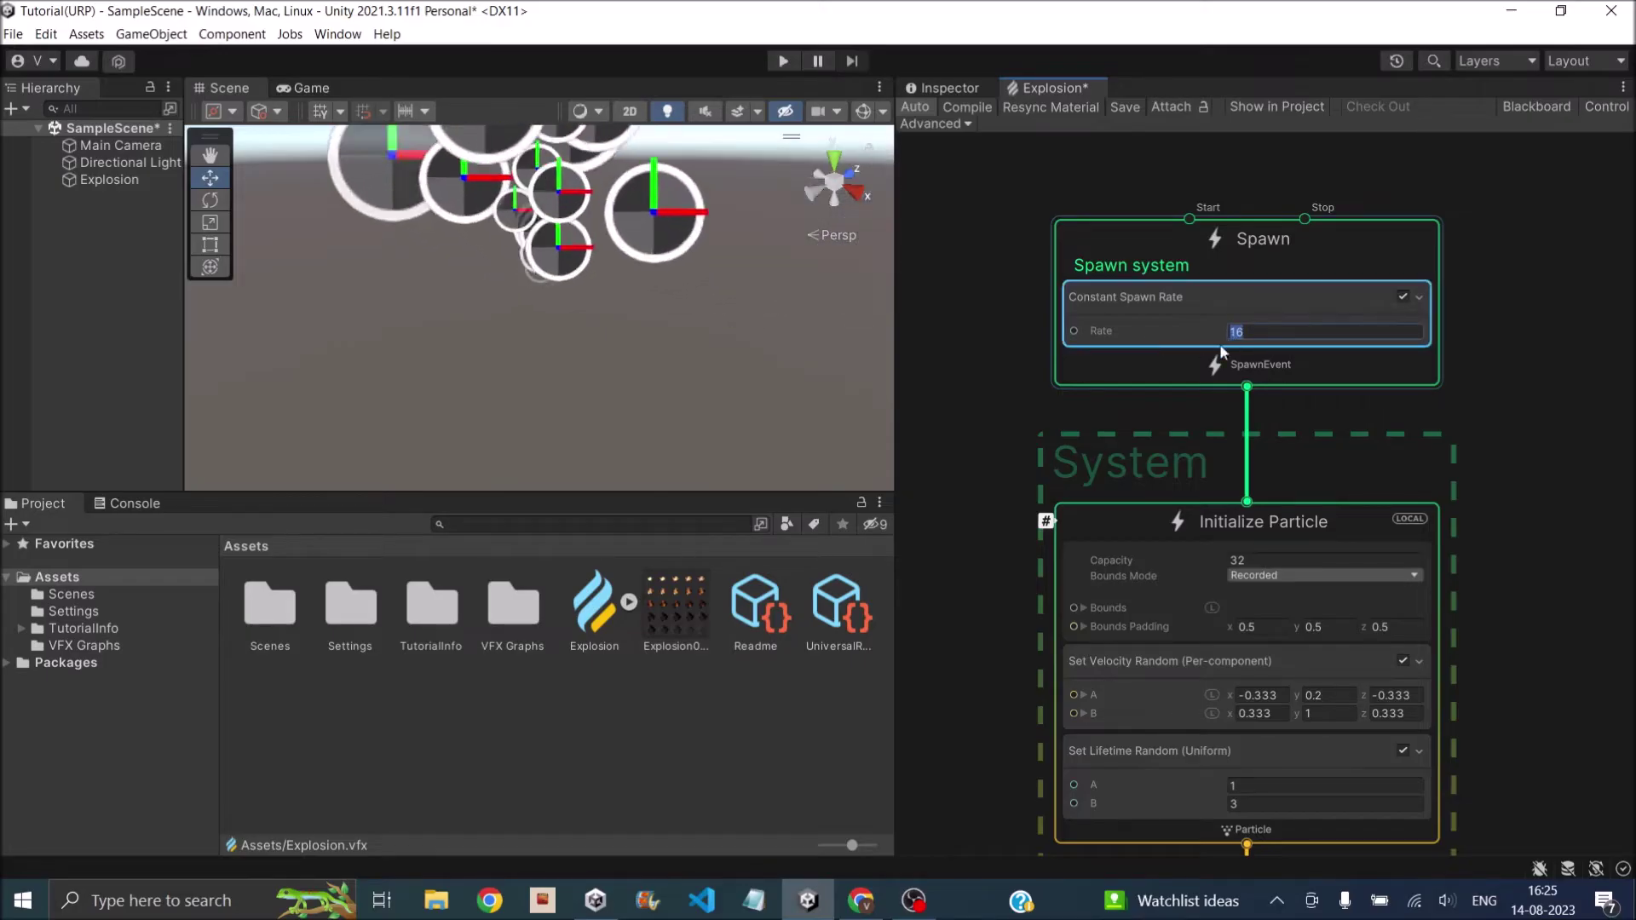
{"action": "type", "text": "1"}
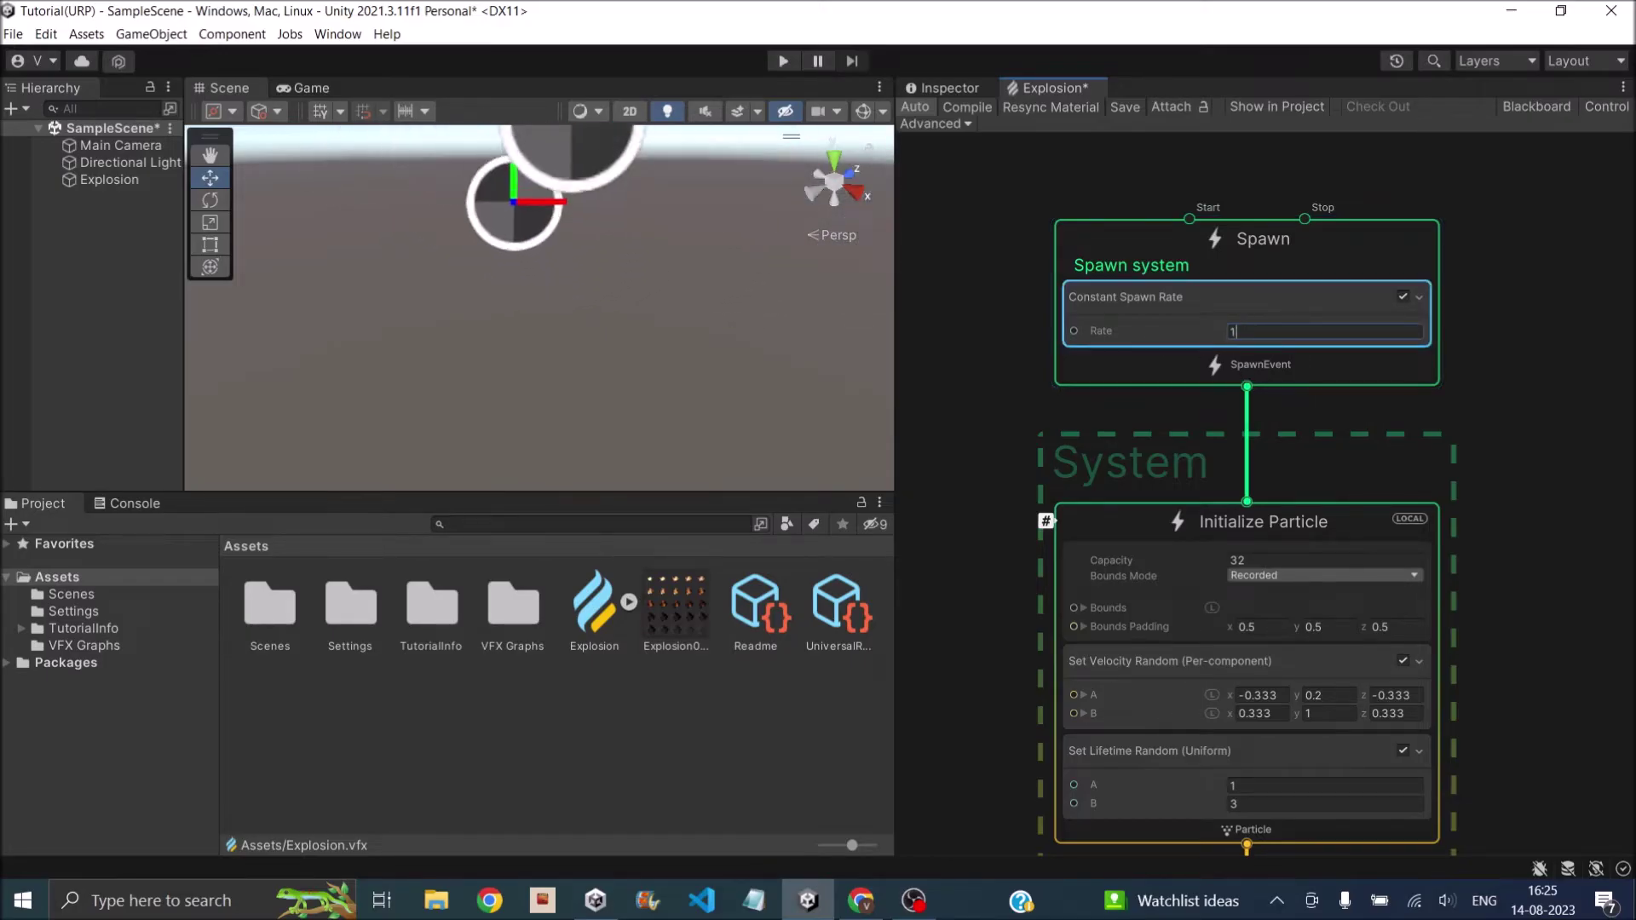
{"action": "left_click", "coordinate": [1549, 518]}
- Delete the Set Velocity Random and Set Lifetime Random blocks from Initialize Particle
{"action": "middle_click_drag", "start_coordinate": [1512, 682], "coordinate": [1508, 465]}
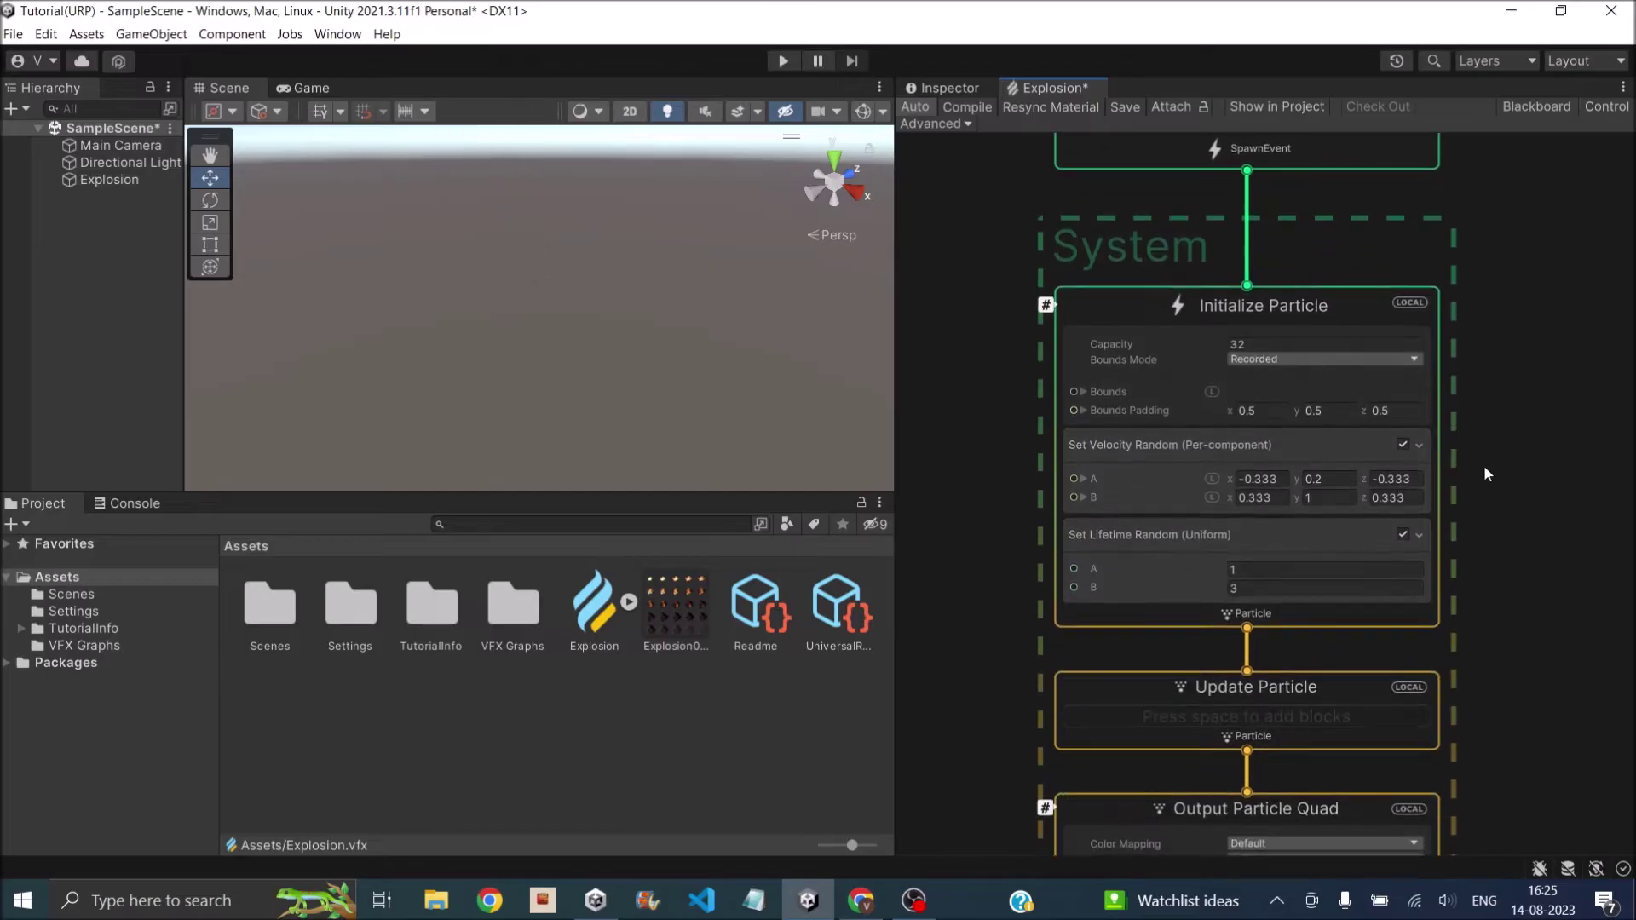
{"action": "left_click", "coordinate": [1286, 443]}
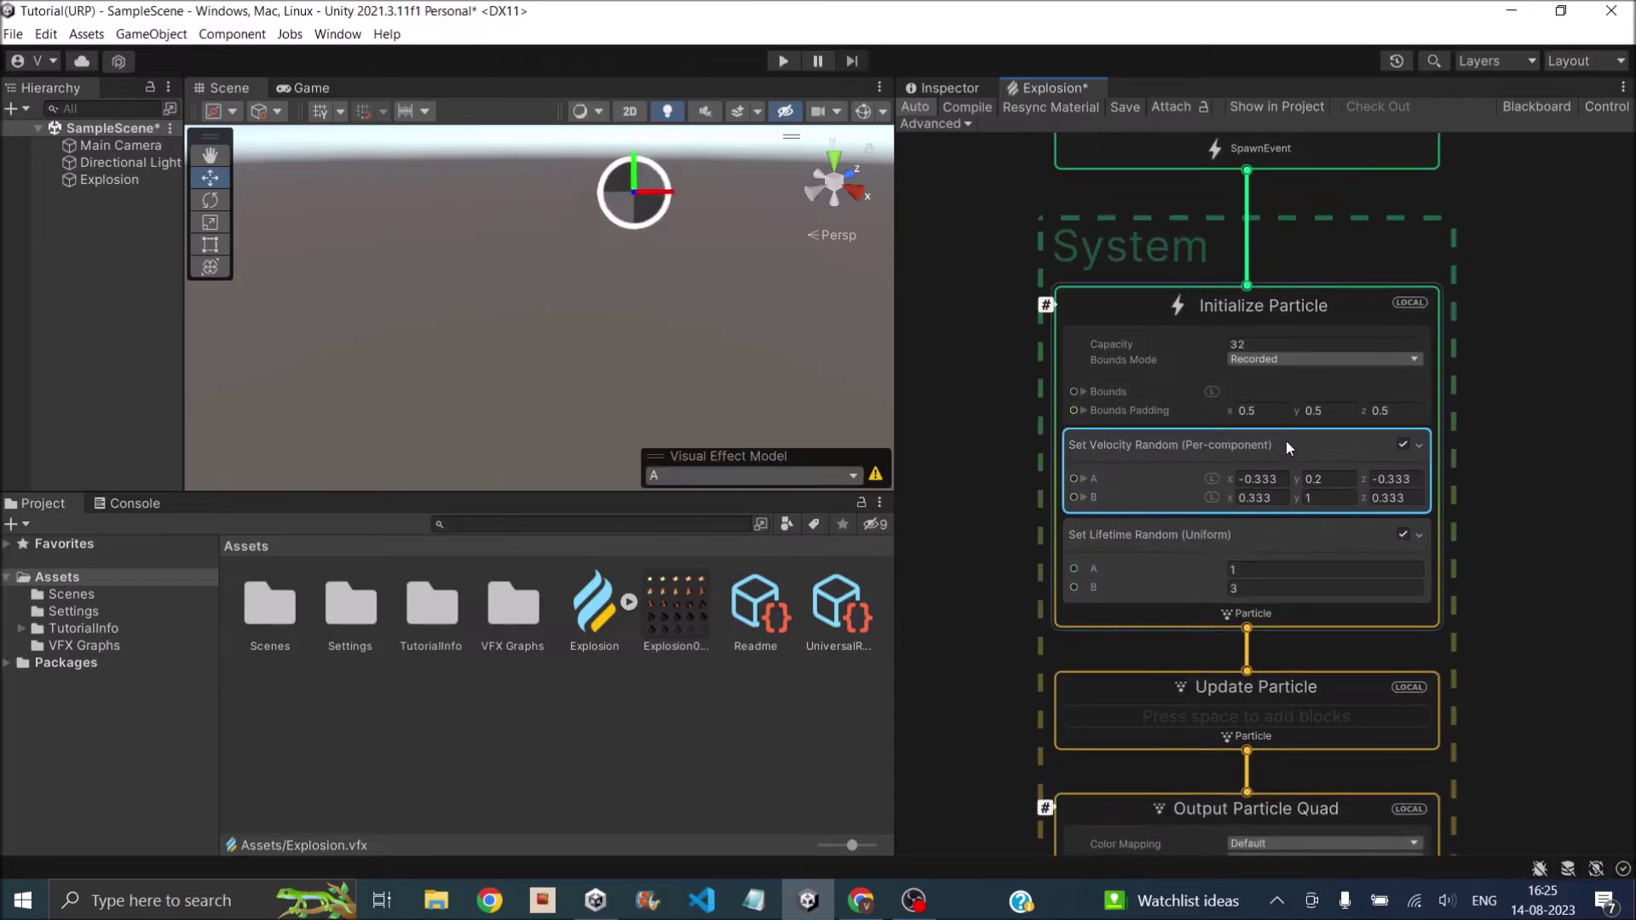
{"action": "key", "text": "Delete"}
{"action": "left_click", "coordinate": [1298, 438]}
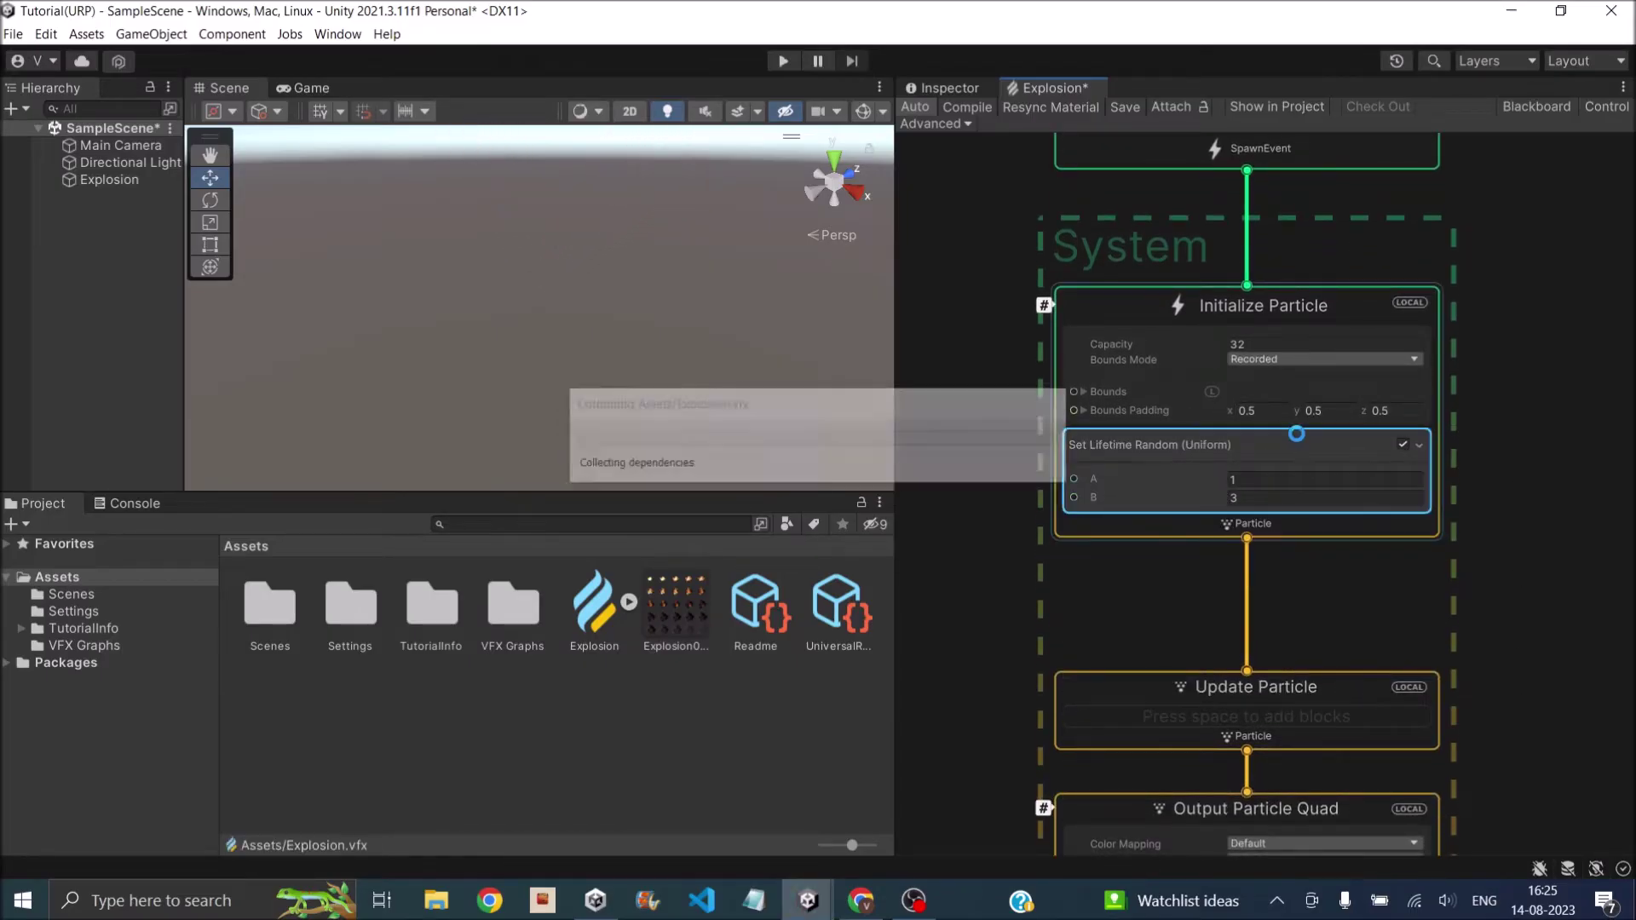
{"action": "key", "text": "Delete"}
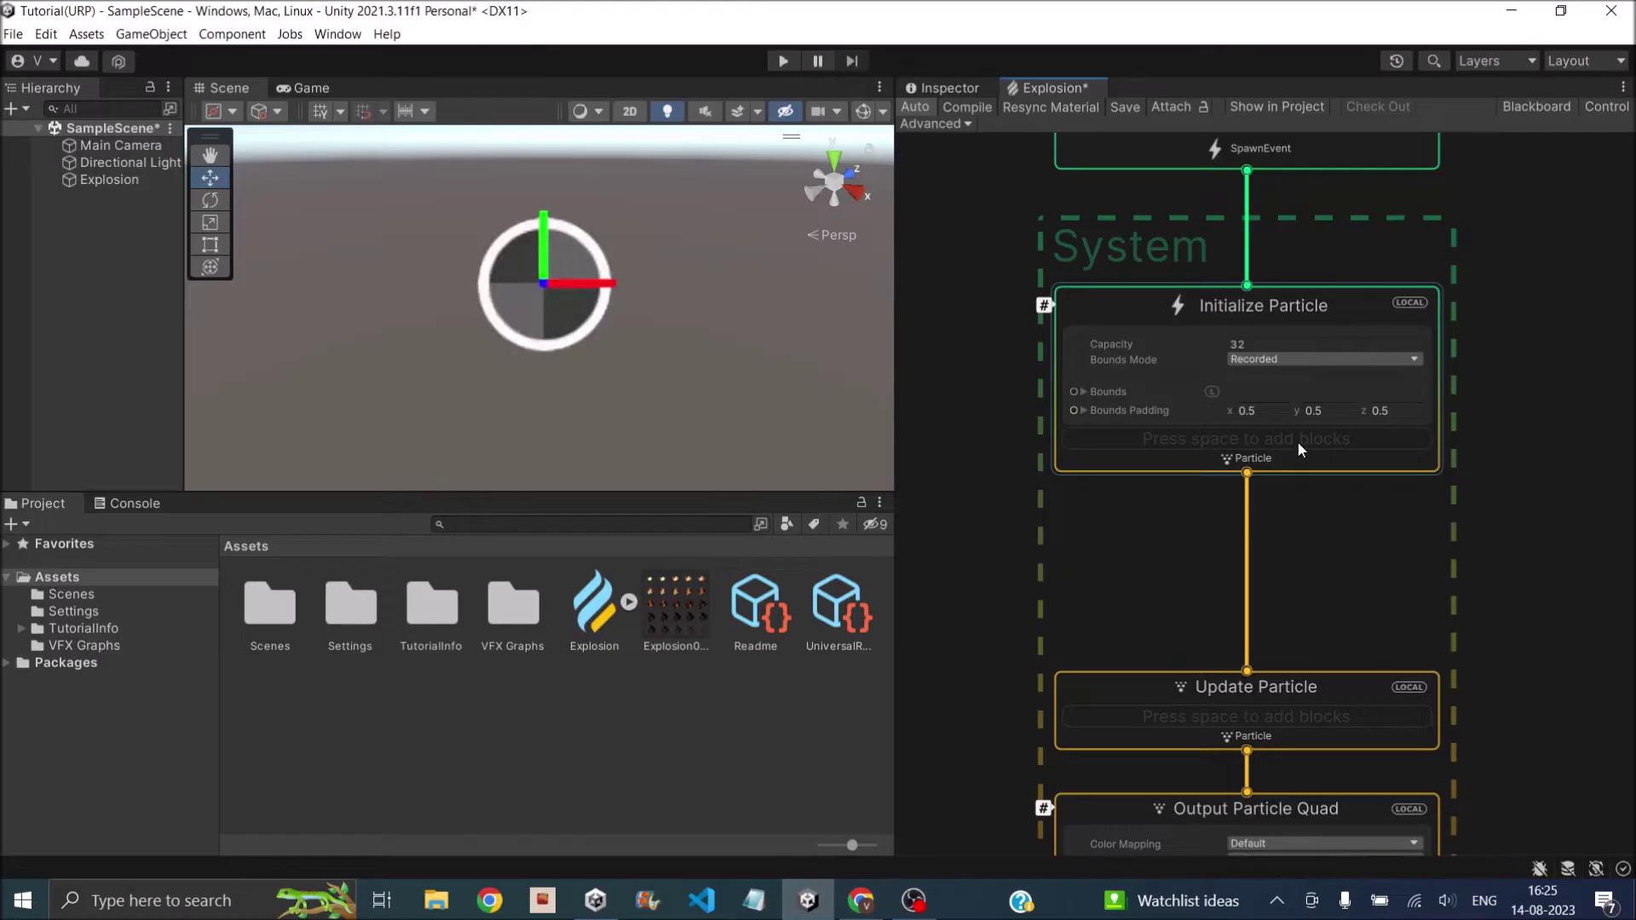
{"action": "right_click", "coordinate": [1299, 449]}
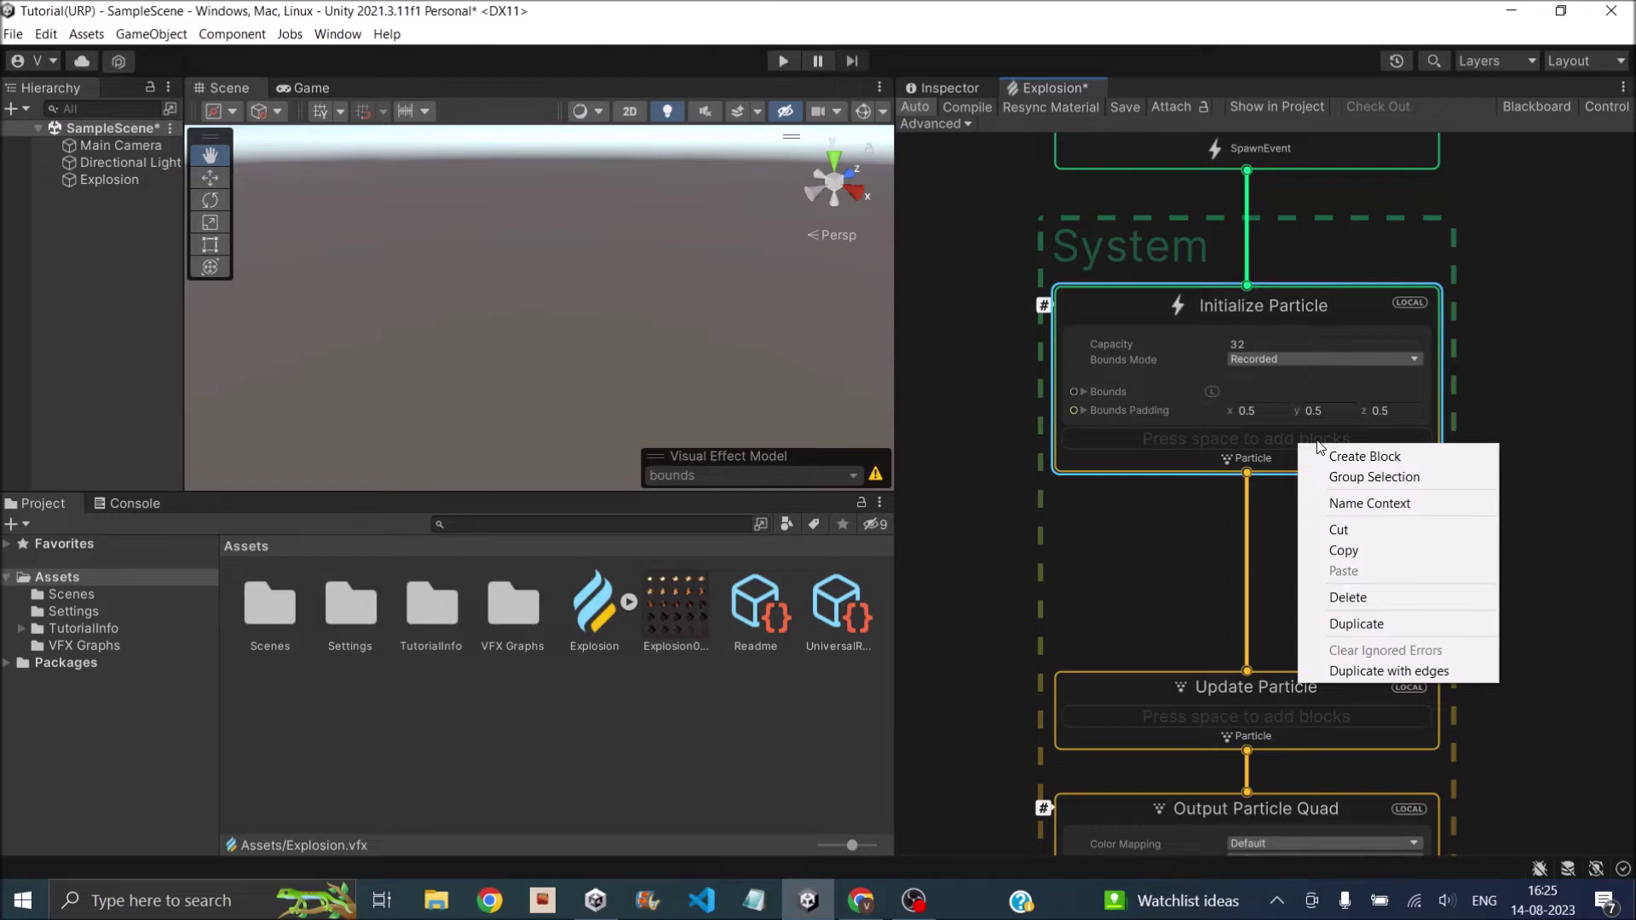
- Add a Set Tex Index block with Tex Index 0 to Initialize Particle
{"action": "left_click", "coordinate": [1349, 461]}
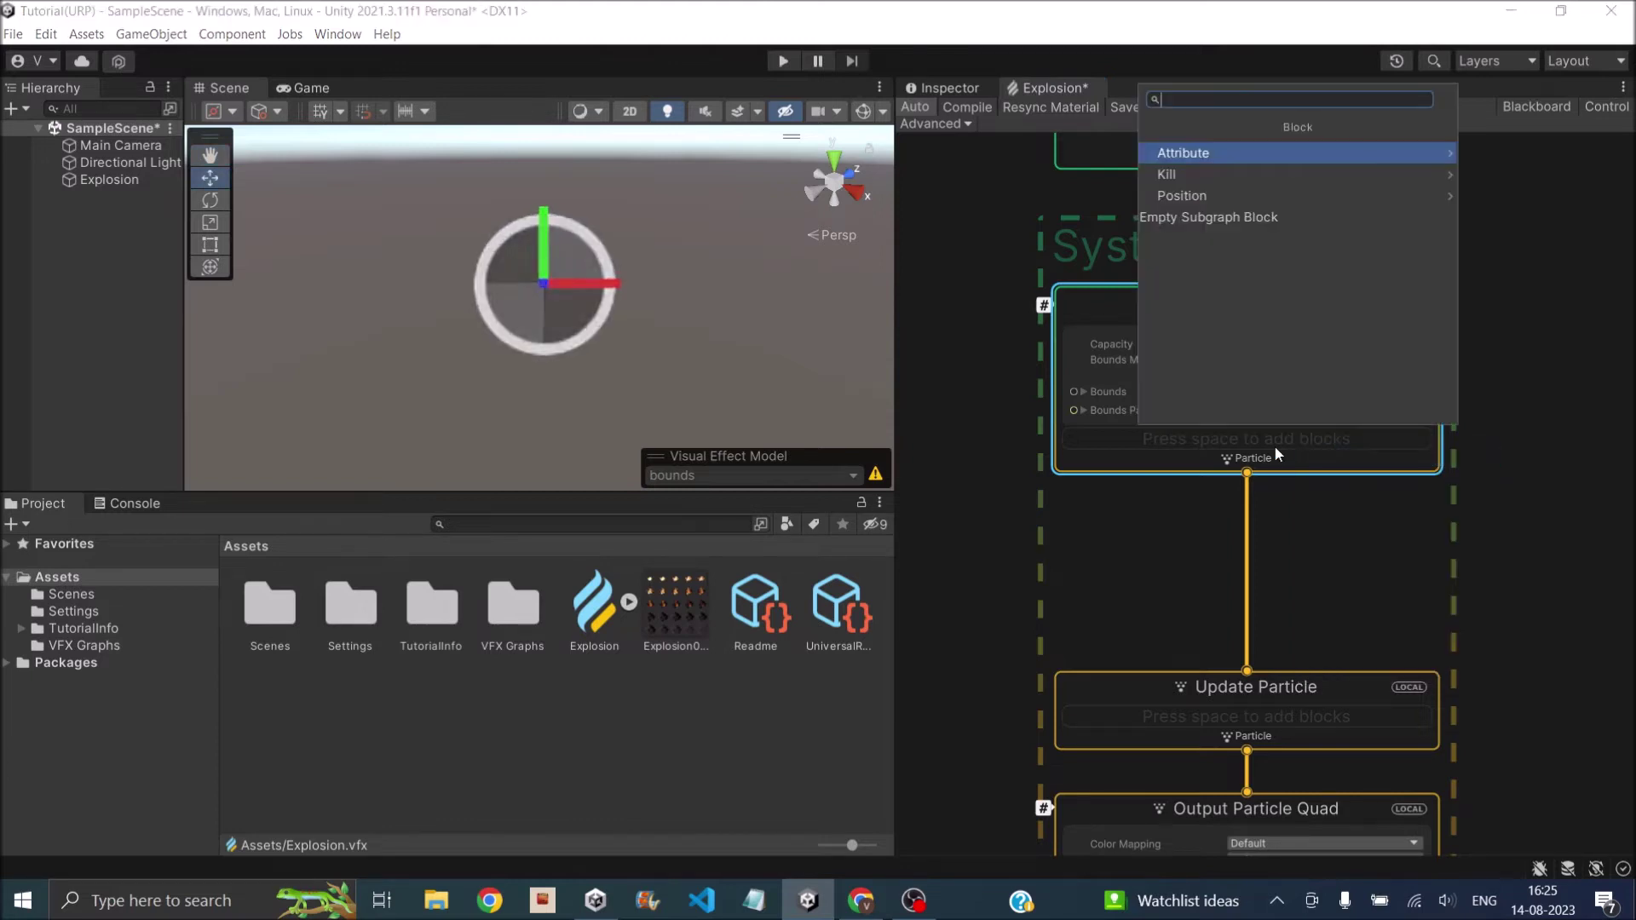
{"action": "type", "text": "tex"}
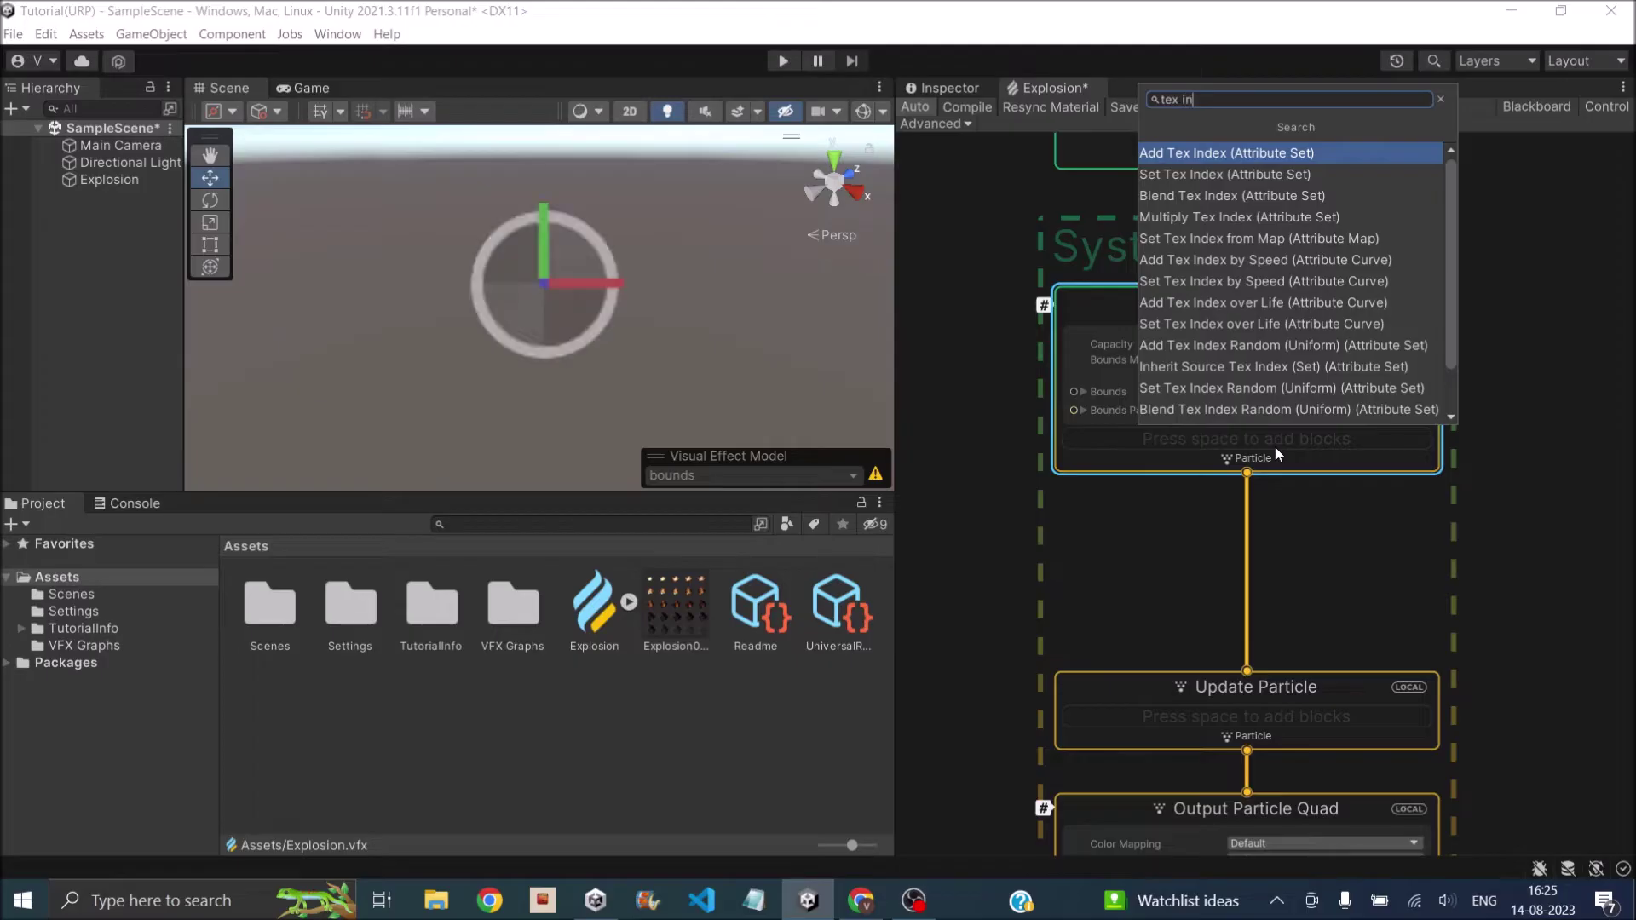
{"action": "type", "text": " in"}
{"action": "left_click", "coordinate": [1210, 176]}
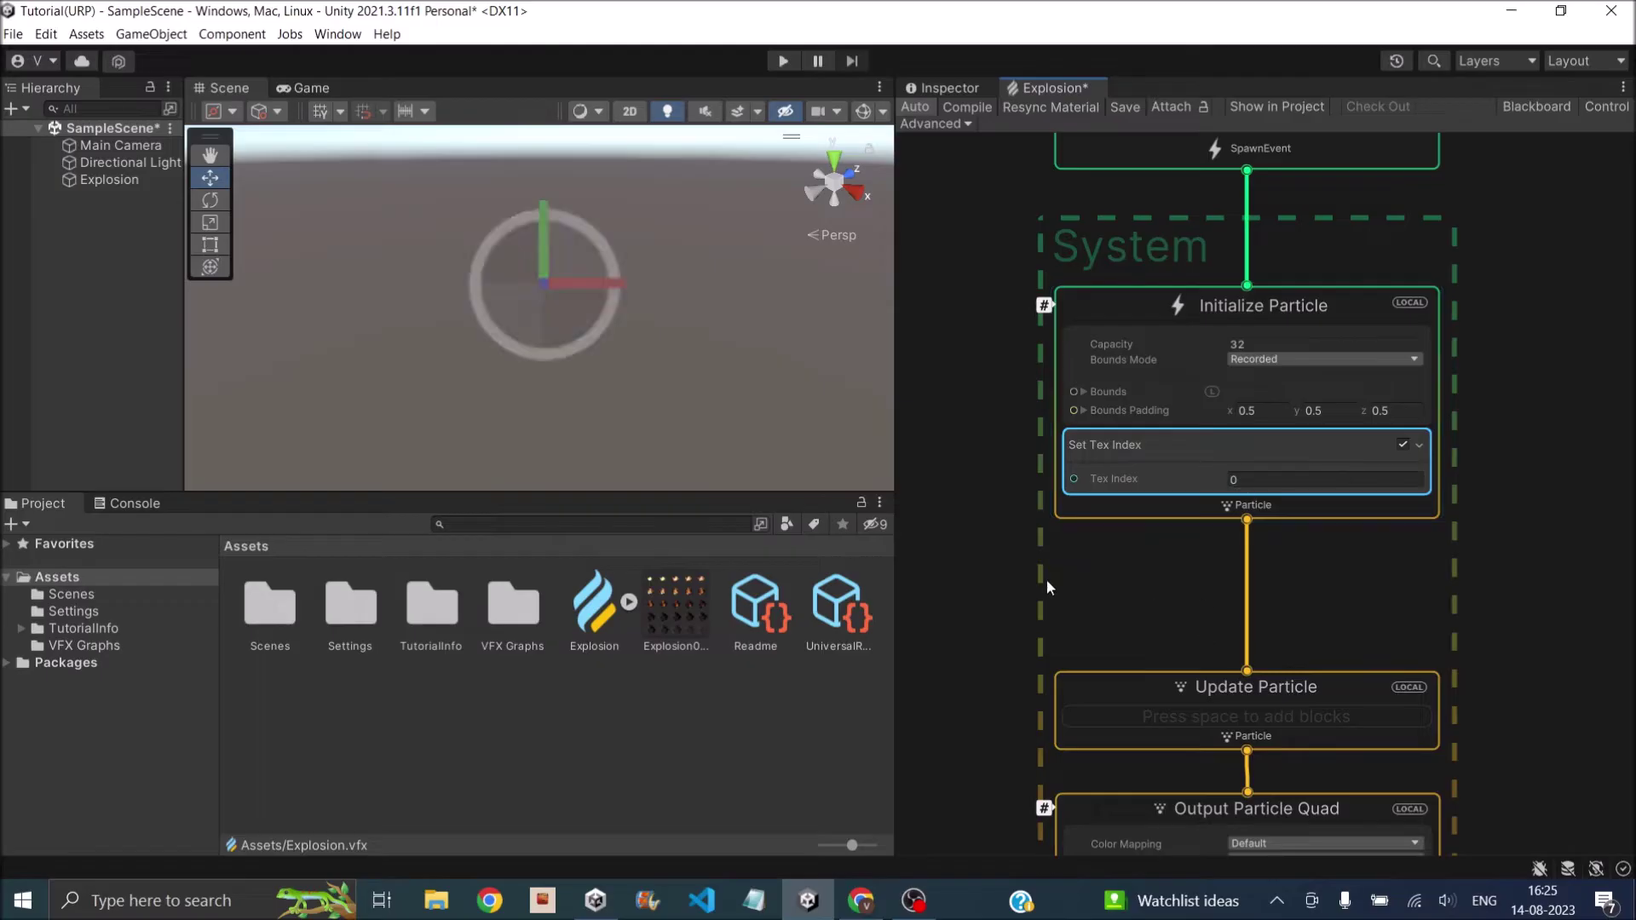
{"action": "scroll", "coordinate": [1047, 580], "scroll_direction": "down", "scroll_amount": 5}
{"action": "scroll", "coordinate": [1154, 493], "scroll_direction": "up", "scroll_amount": 2}
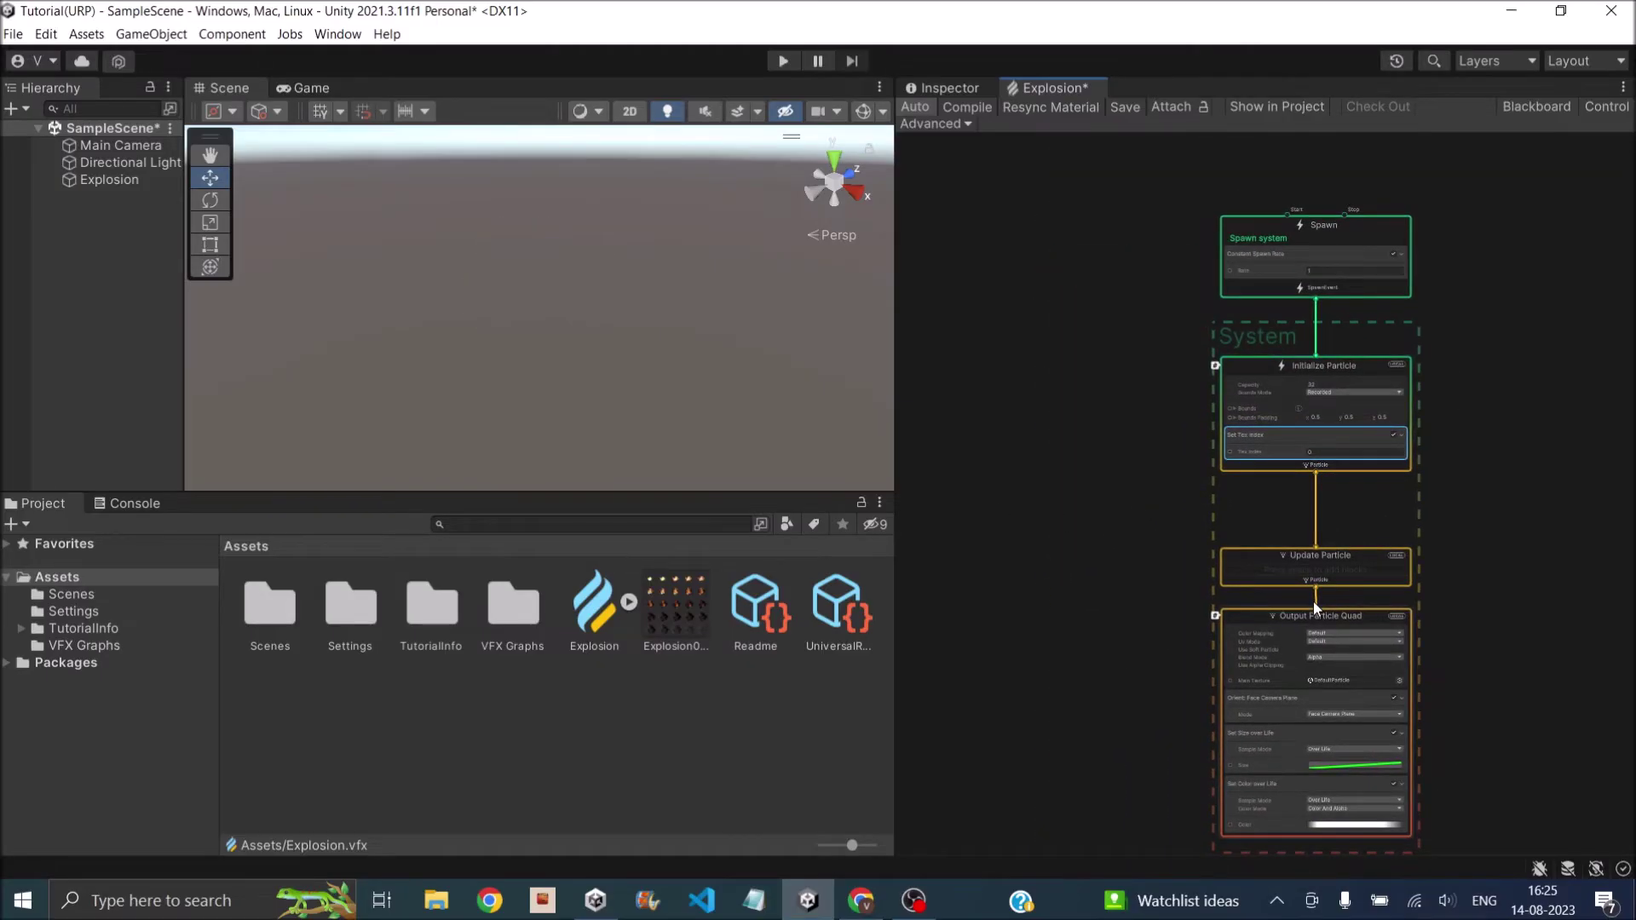
{"action": "scroll", "coordinate": [1316, 607], "scroll_direction": "up", "scroll_amount": 4}
- Add a Flipbook Player block to Update Particle, in Constant mode at Frame Rate 25
{"action": "middle_click_drag", "start_coordinate": [1588, 539], "coordinate": [1572, 477]}
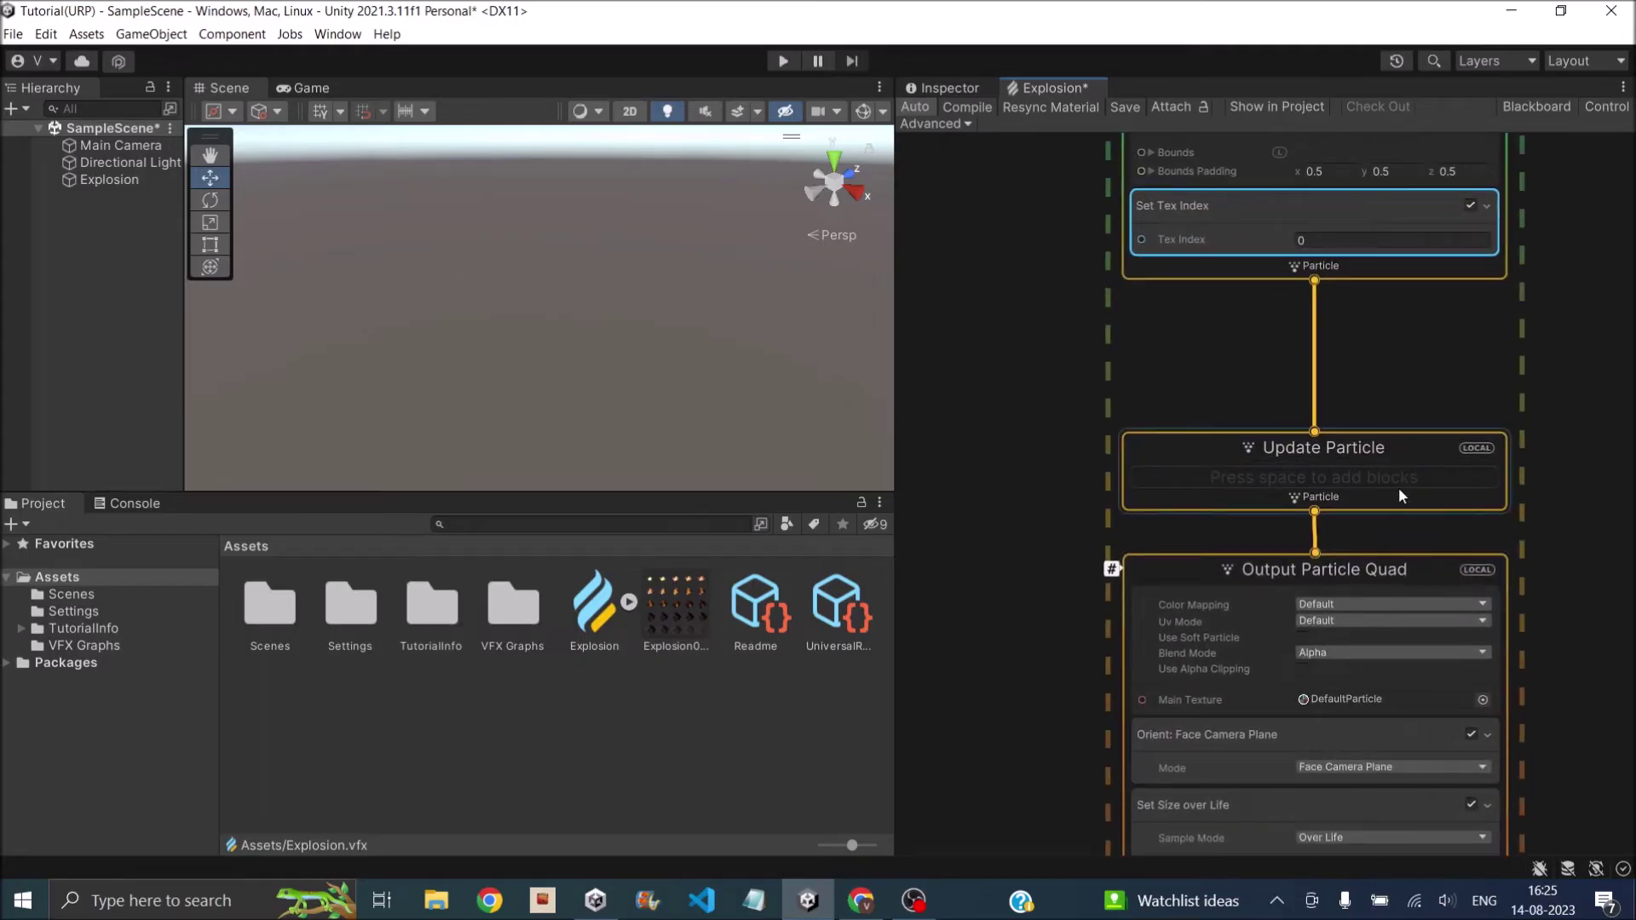
{"action": "right_click", "coordinate": [1440, 503]}
{"action": "left_click", "coordinate": [1490, 517]}
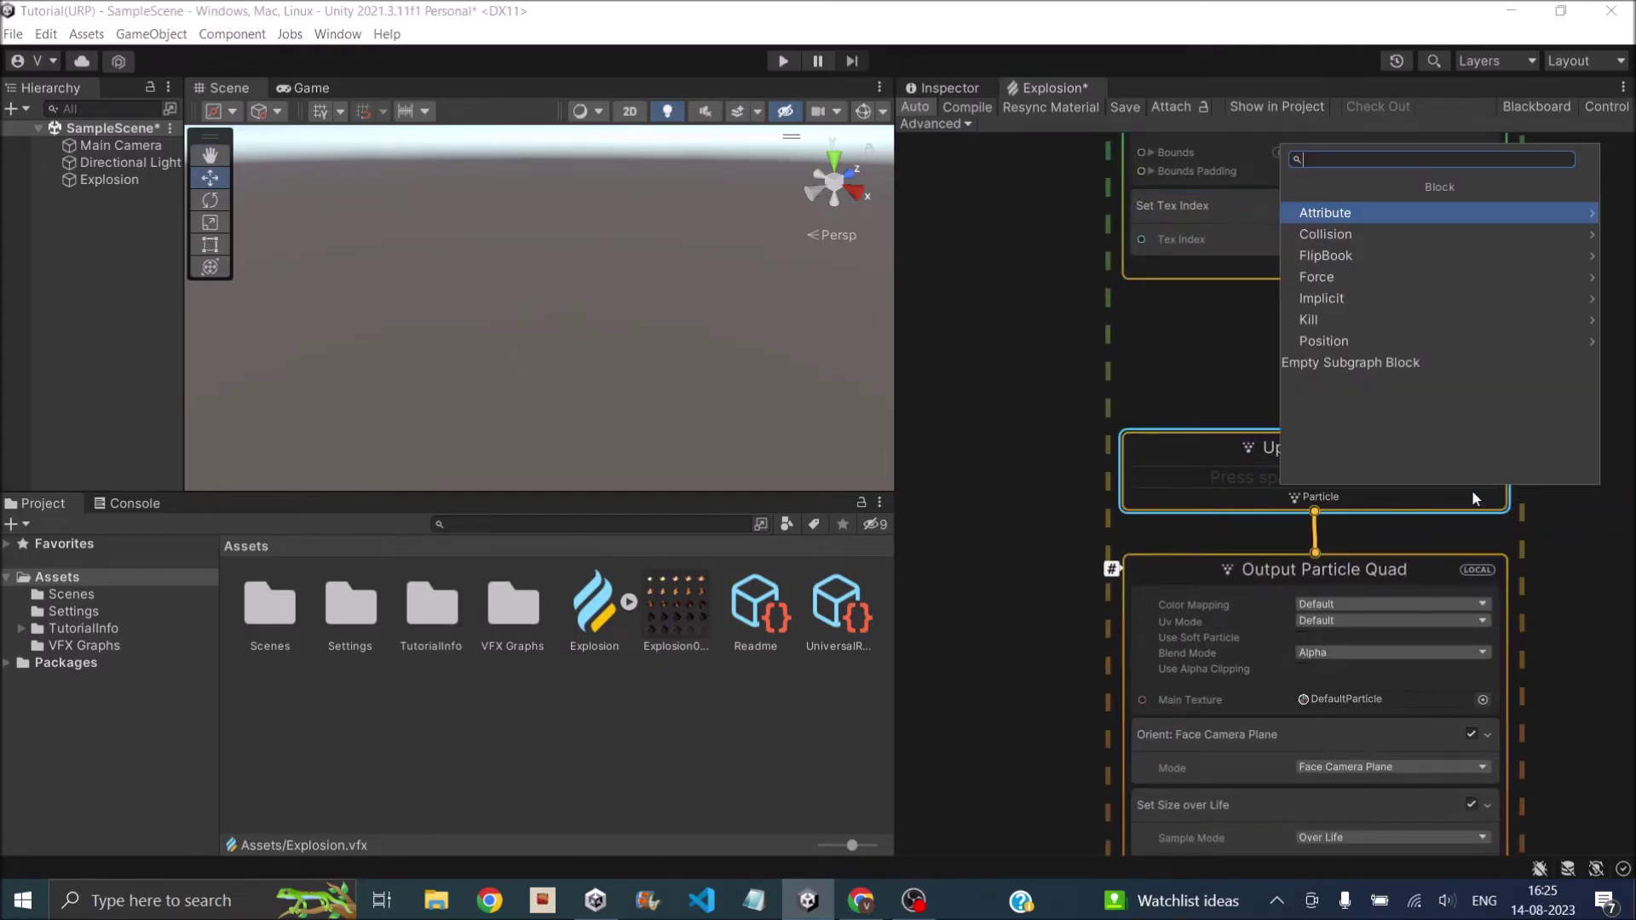
{"action": "type", "text": "flip"}
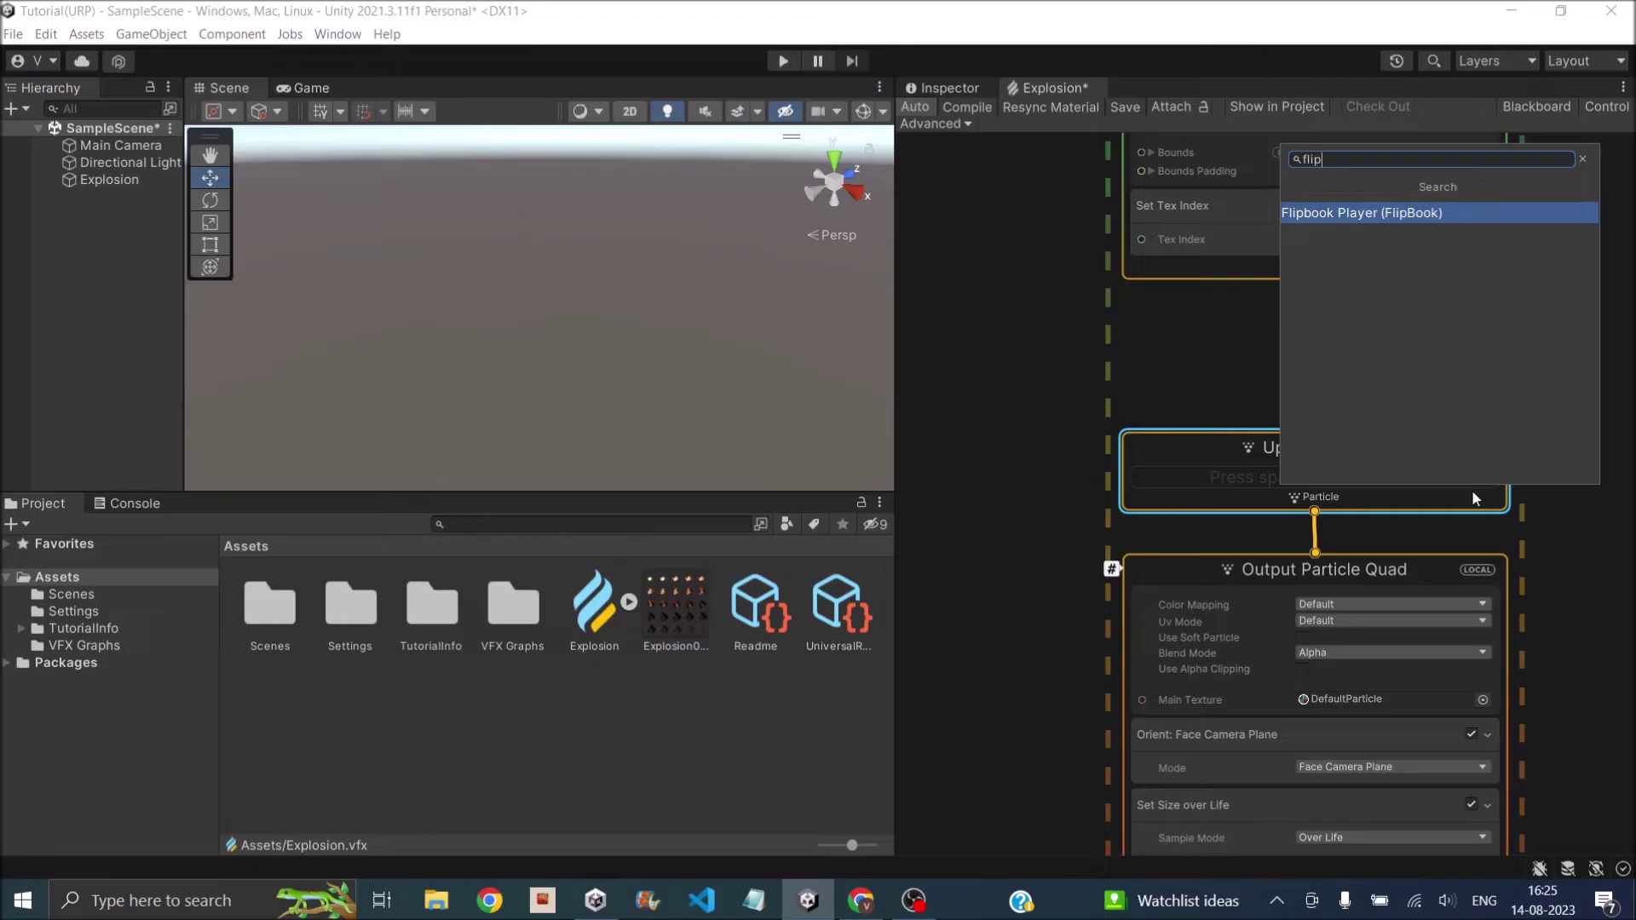
{"action": "left_click", "coordinate": [1430, 216]}
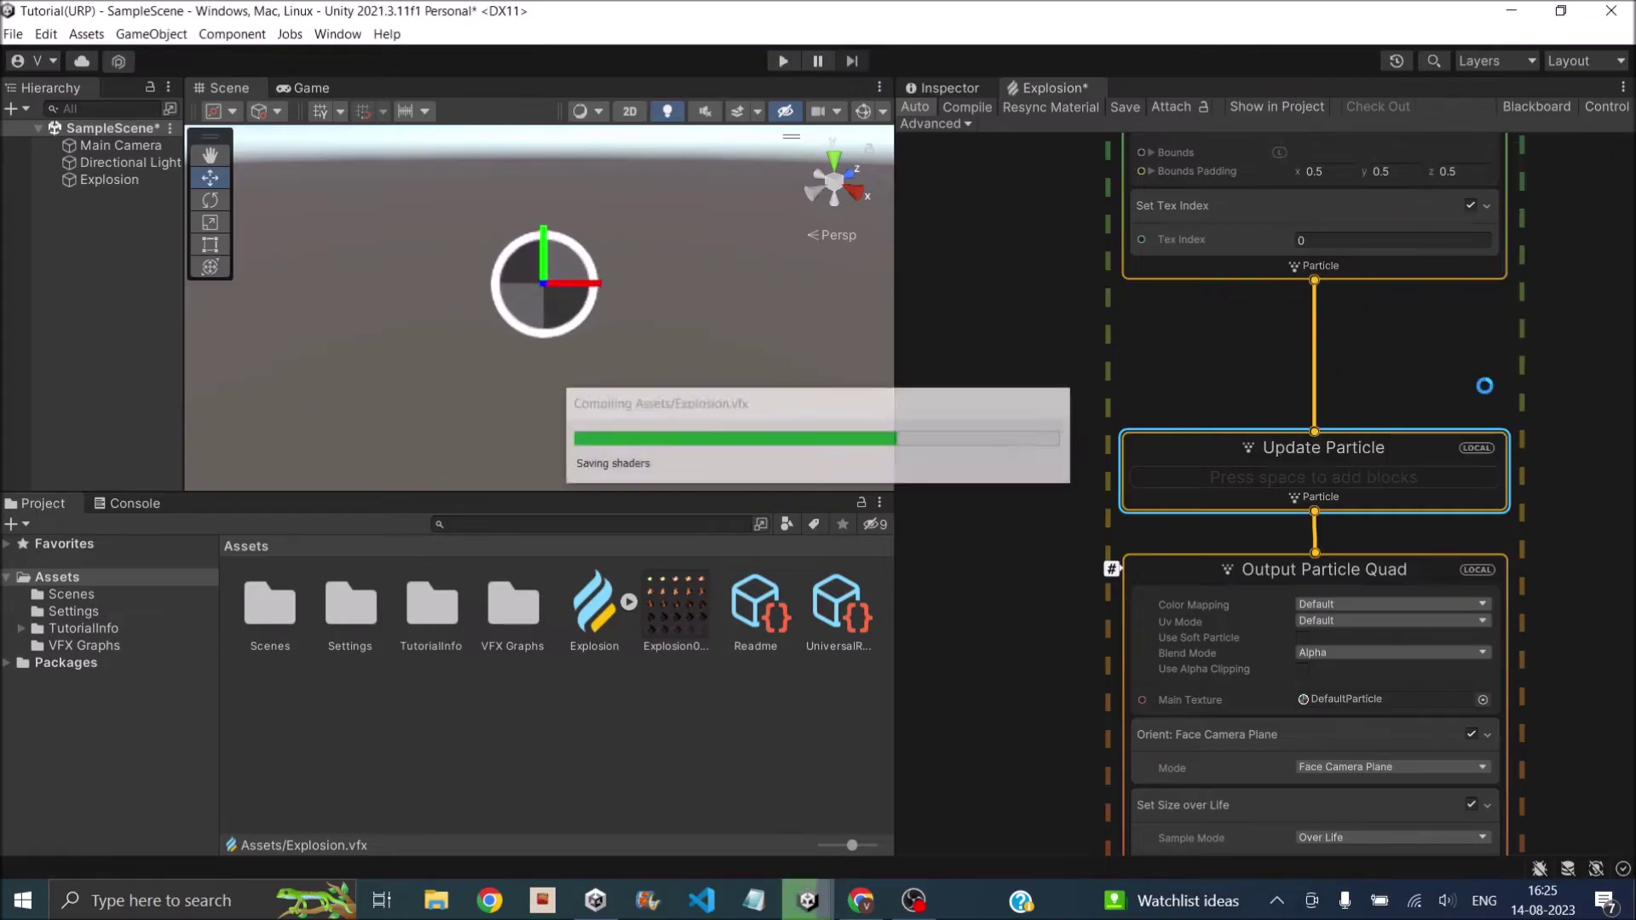
{"action": "scroll", "coordinate": [1398, 477], "scroll_direction": "down", "scroll_amount": 3}
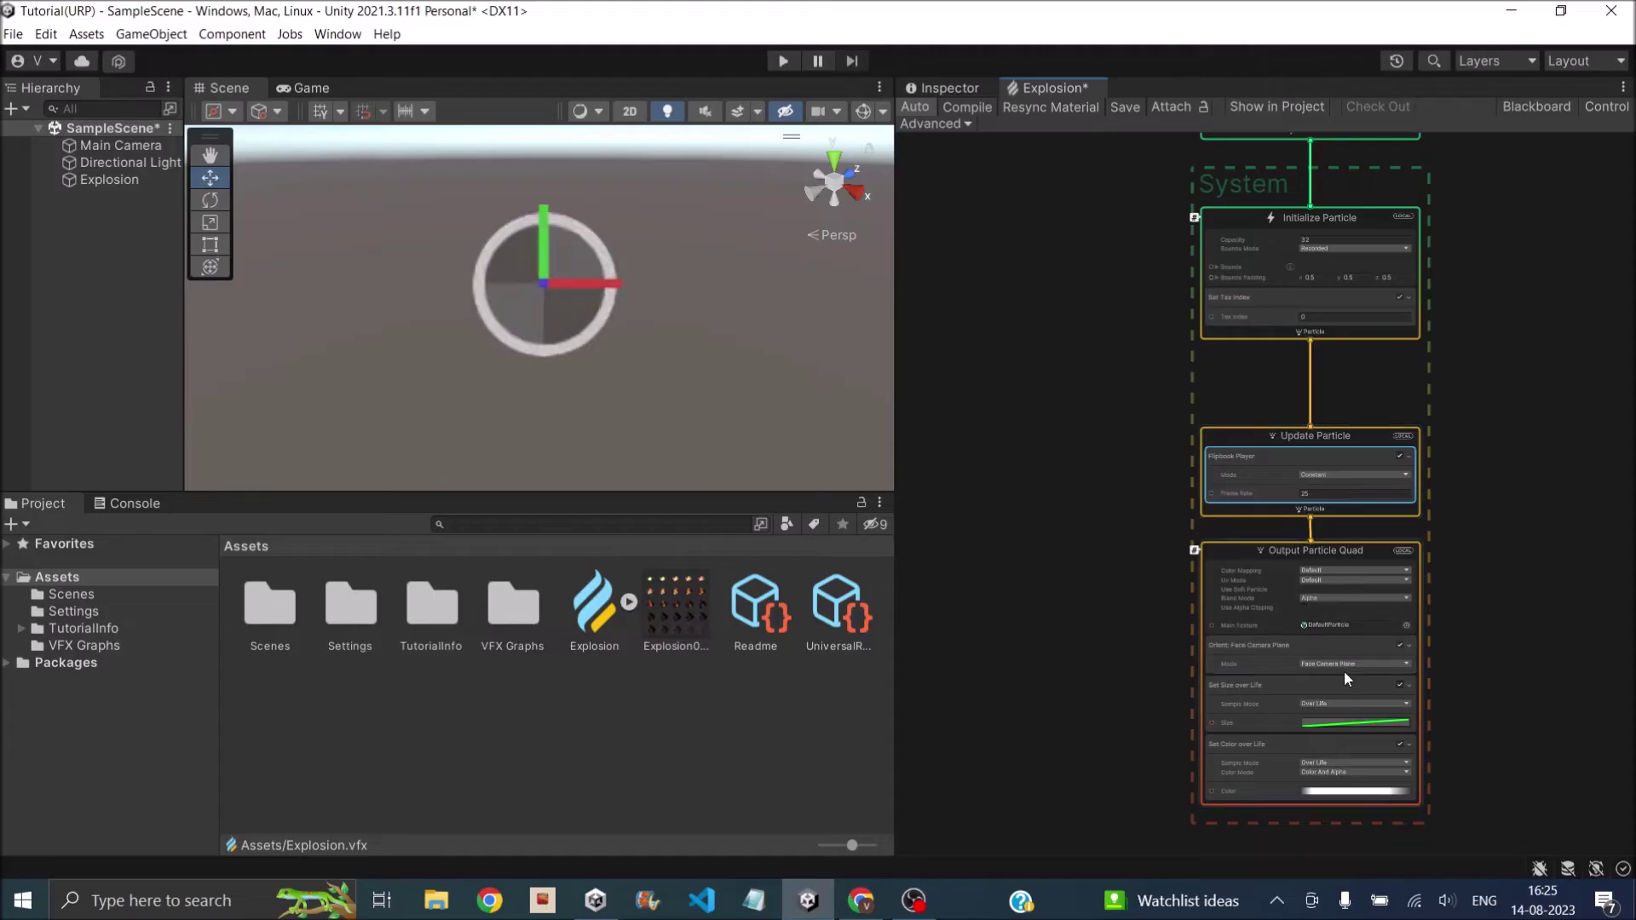
{"action": "scroll", "coordinate": [1527, 536], "scroll_direction": "up", "scroll_amount": 4}
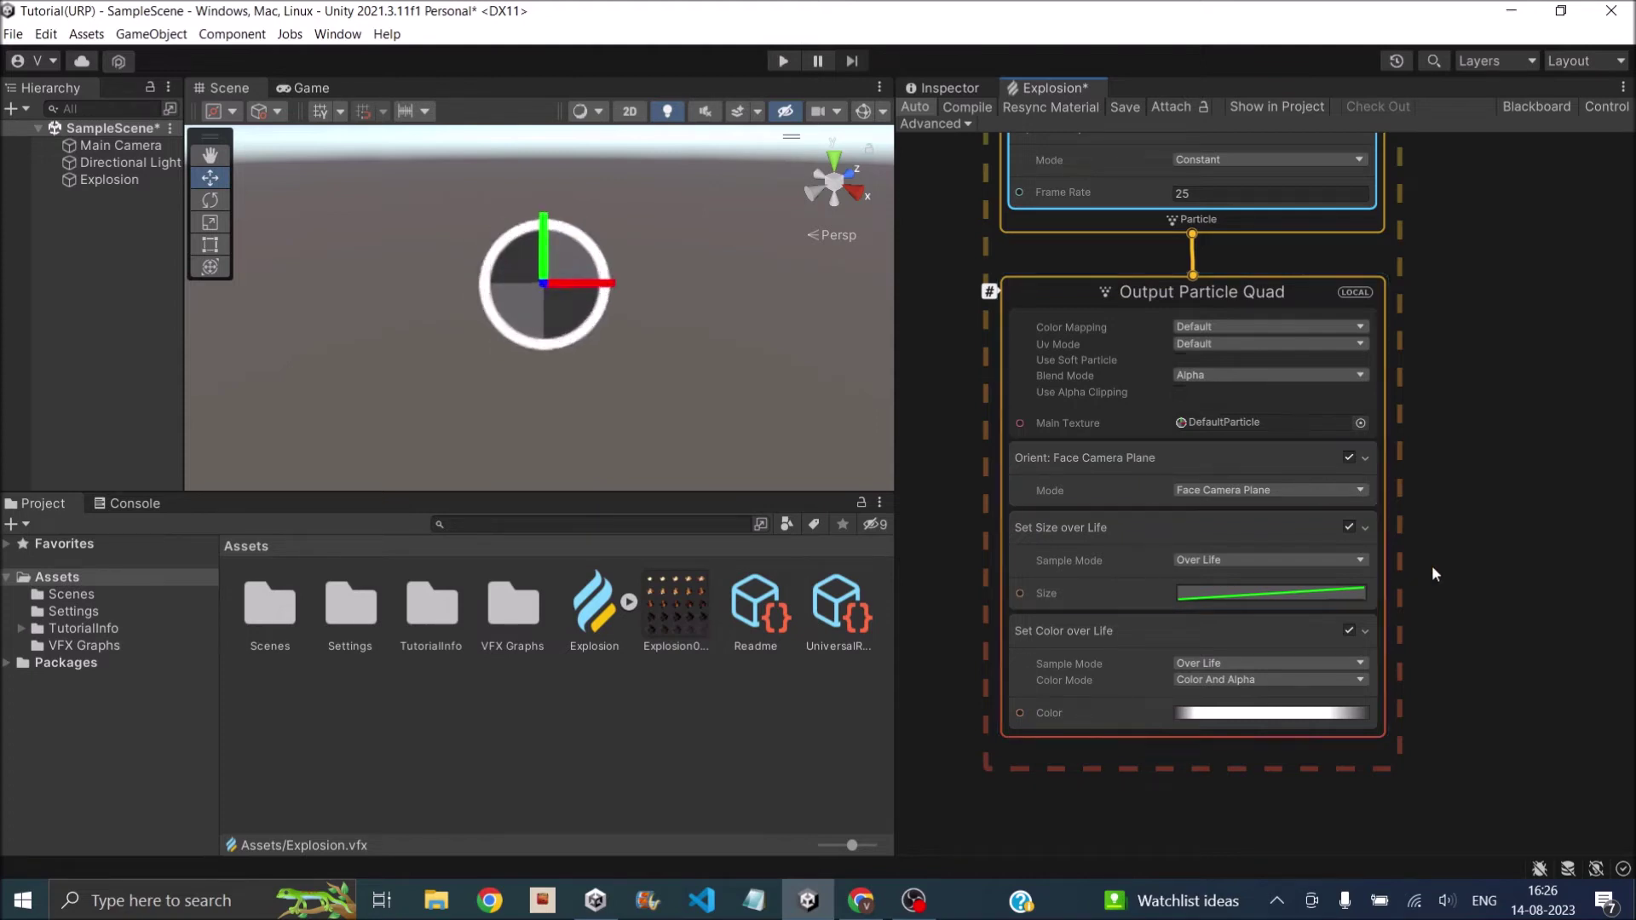
- Set Output Particle Quad to Flipbook UV mode with Explosion00_5x5 as a 5x5 Main Texture
{"action": "scroll", "coordinate": [1525, 479], "scroll_direction": "down", "scroll_amount": 3}
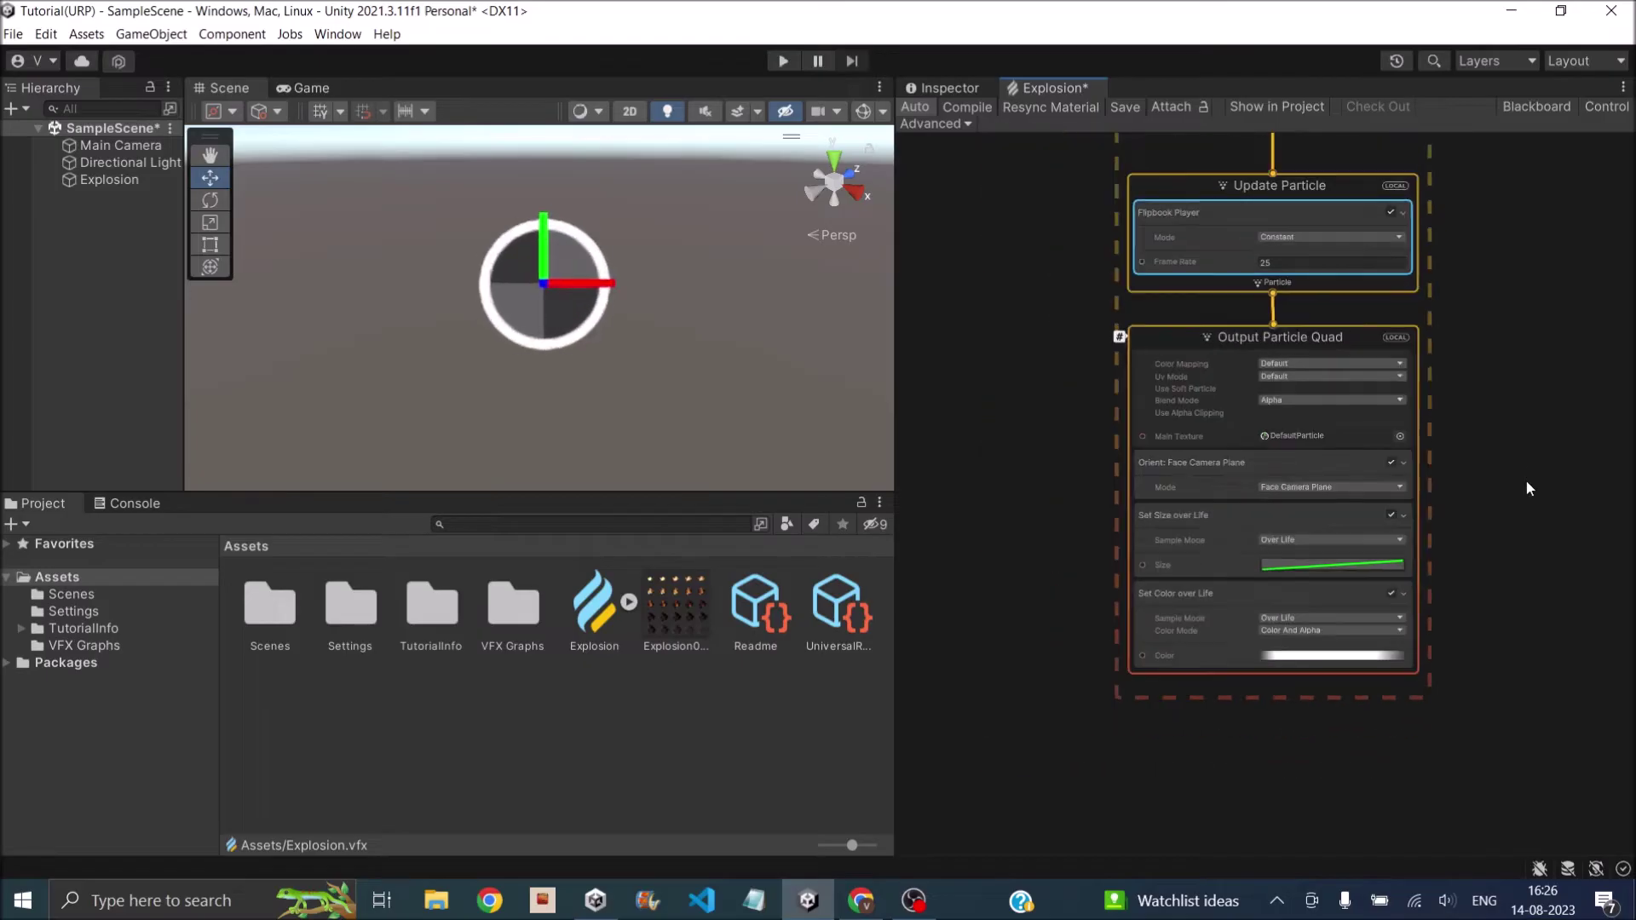
{"action": "scroll", "coordinate": [1374, 506], "scroll_direction": "up", "scroll_amount": 5}
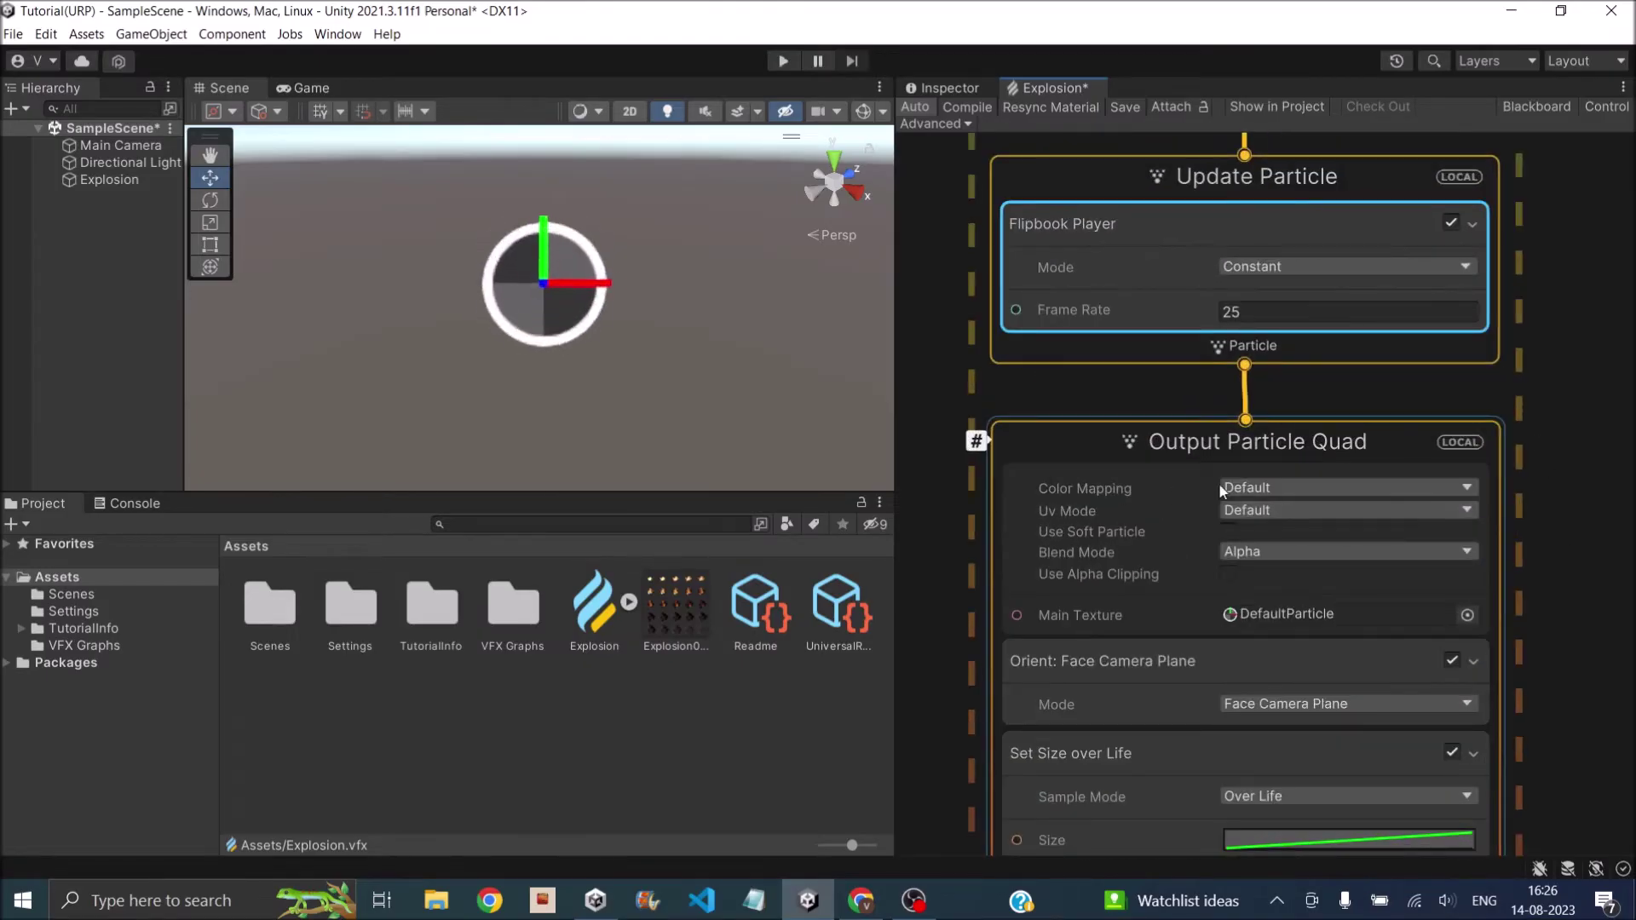
{"action": "left_click", "coordinate": [1267, 510]}
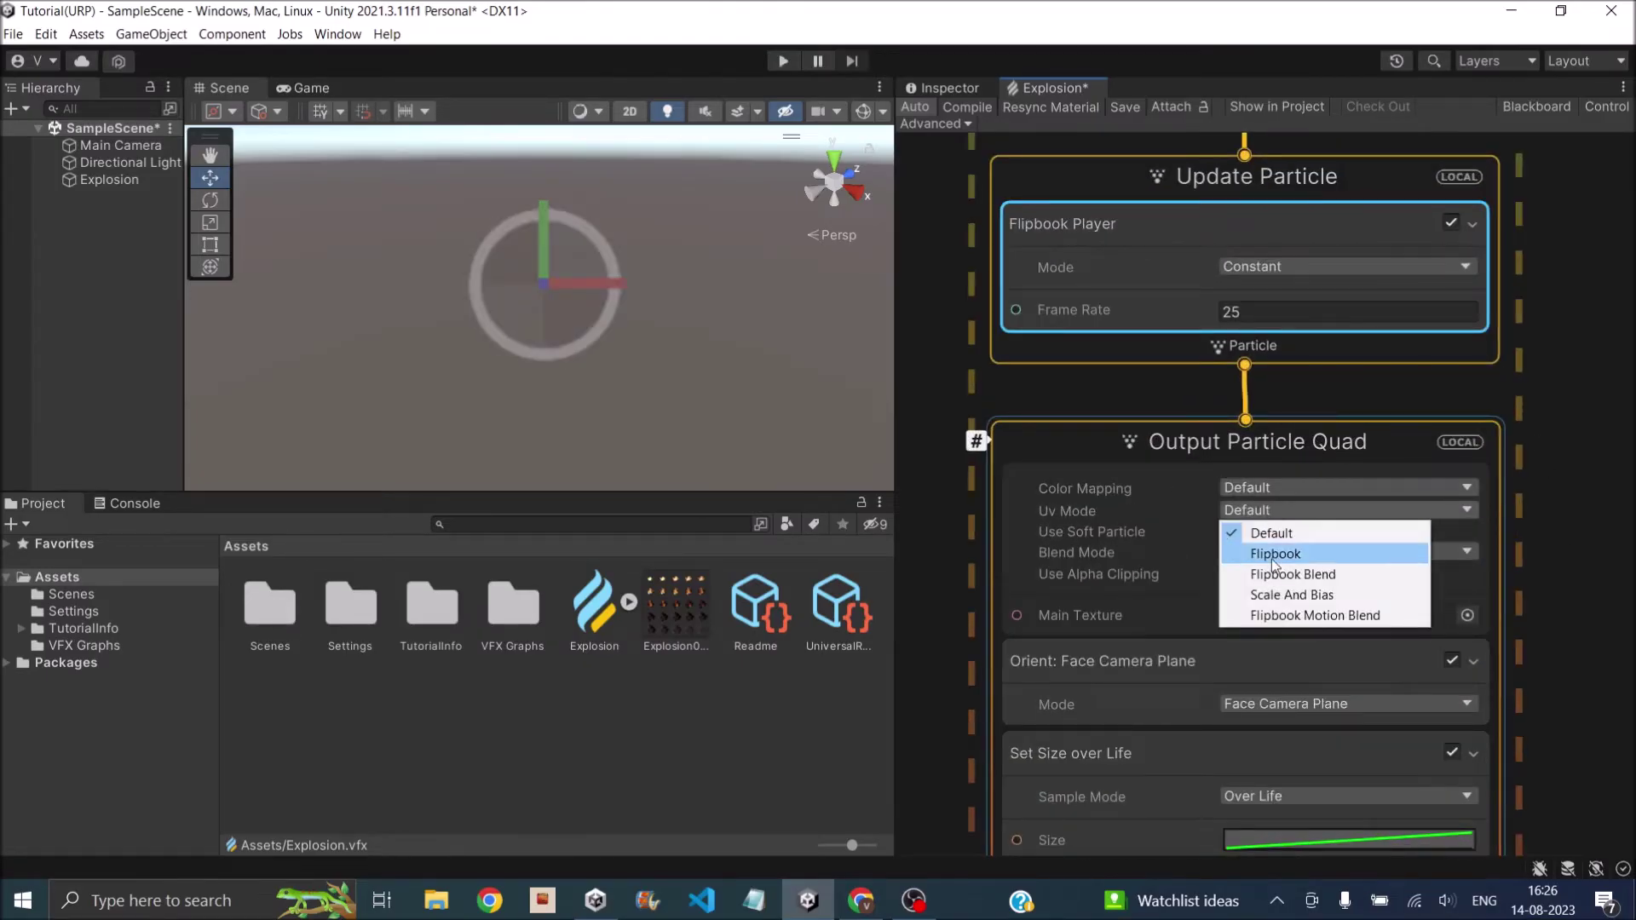
{"action": "left_click", "coordinate": [1274, 555]}
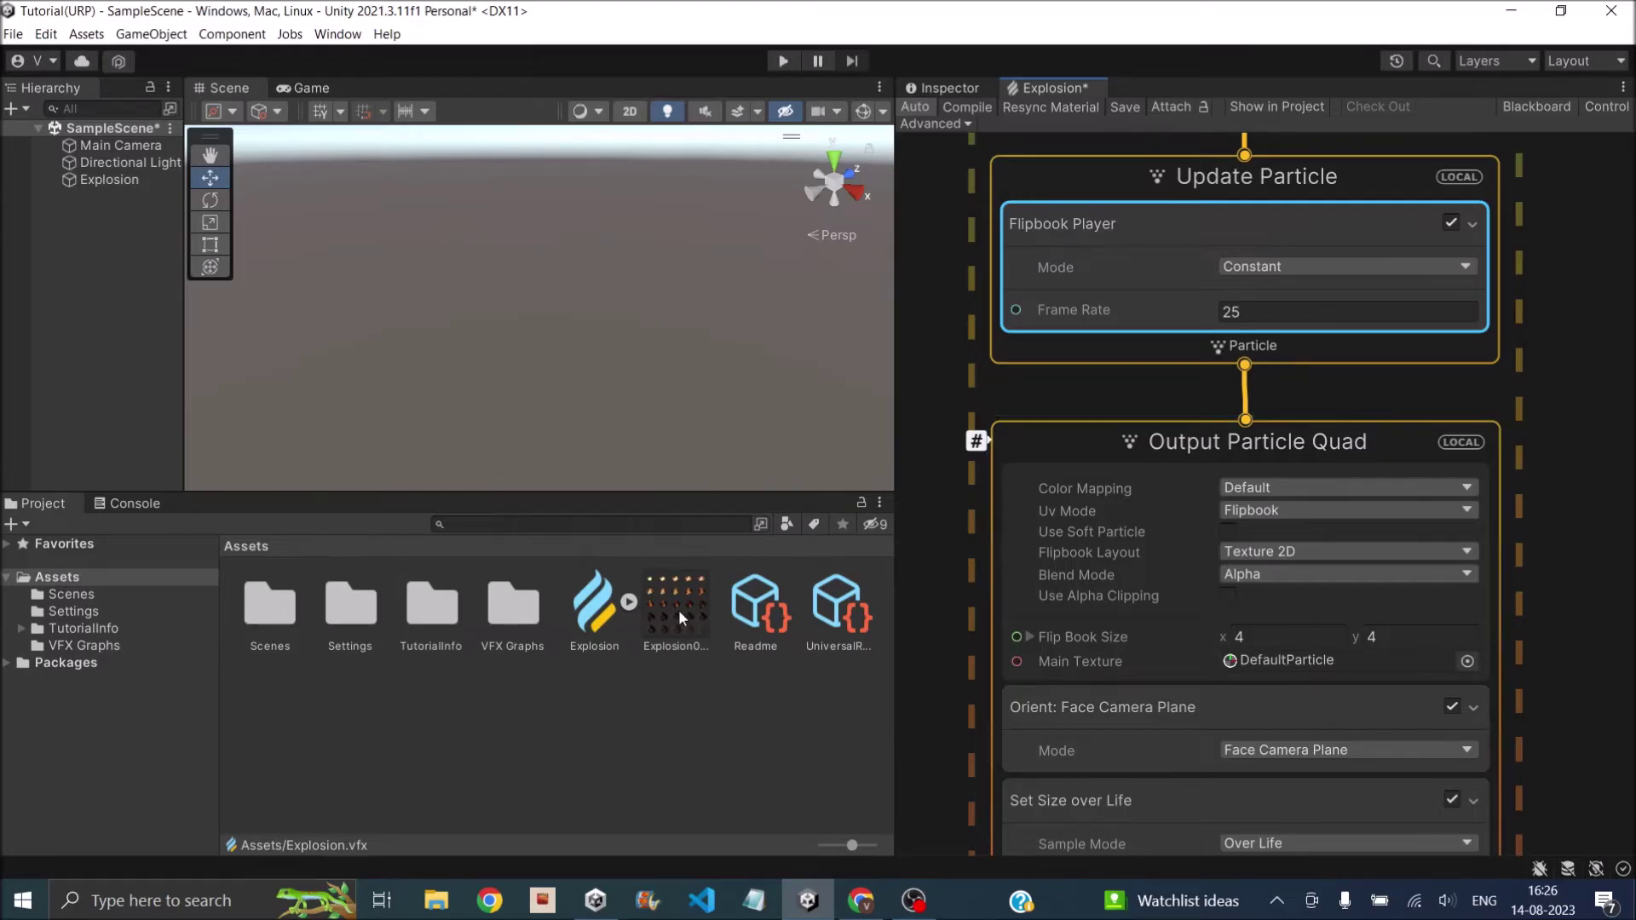
{"action": "left_click_drag", "start_coordinate": [678, 610], "coordinate": [1299, 663]}
{"action": "left_click", "coordinate": [1248, 641]}
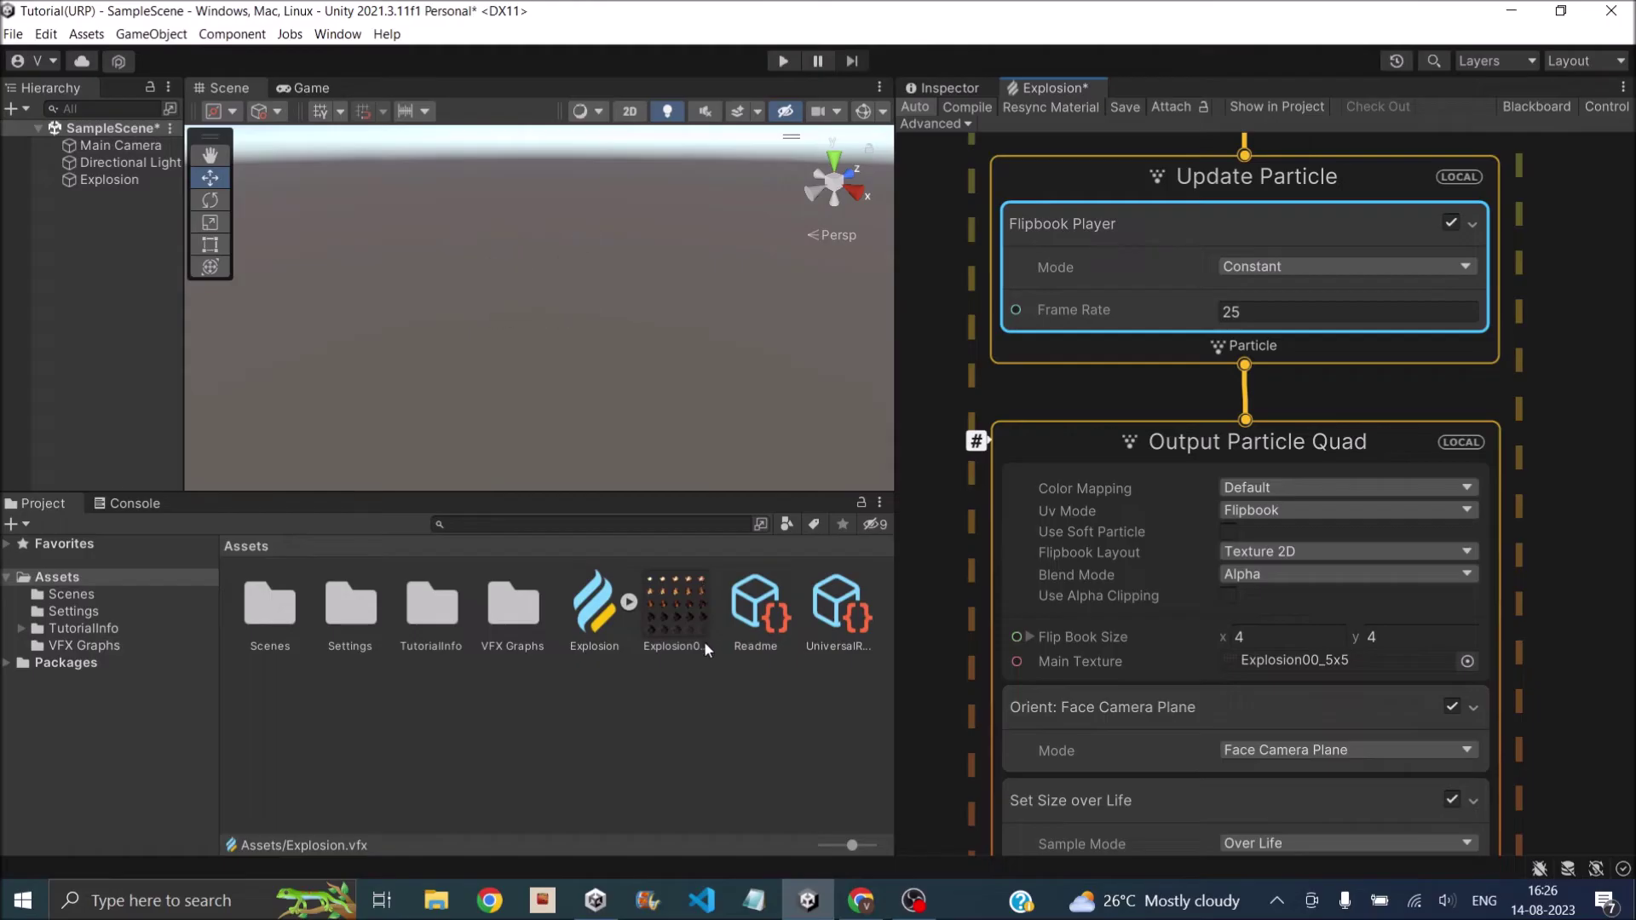
{"action": "left_click", "coordinate": [1260, 638]}
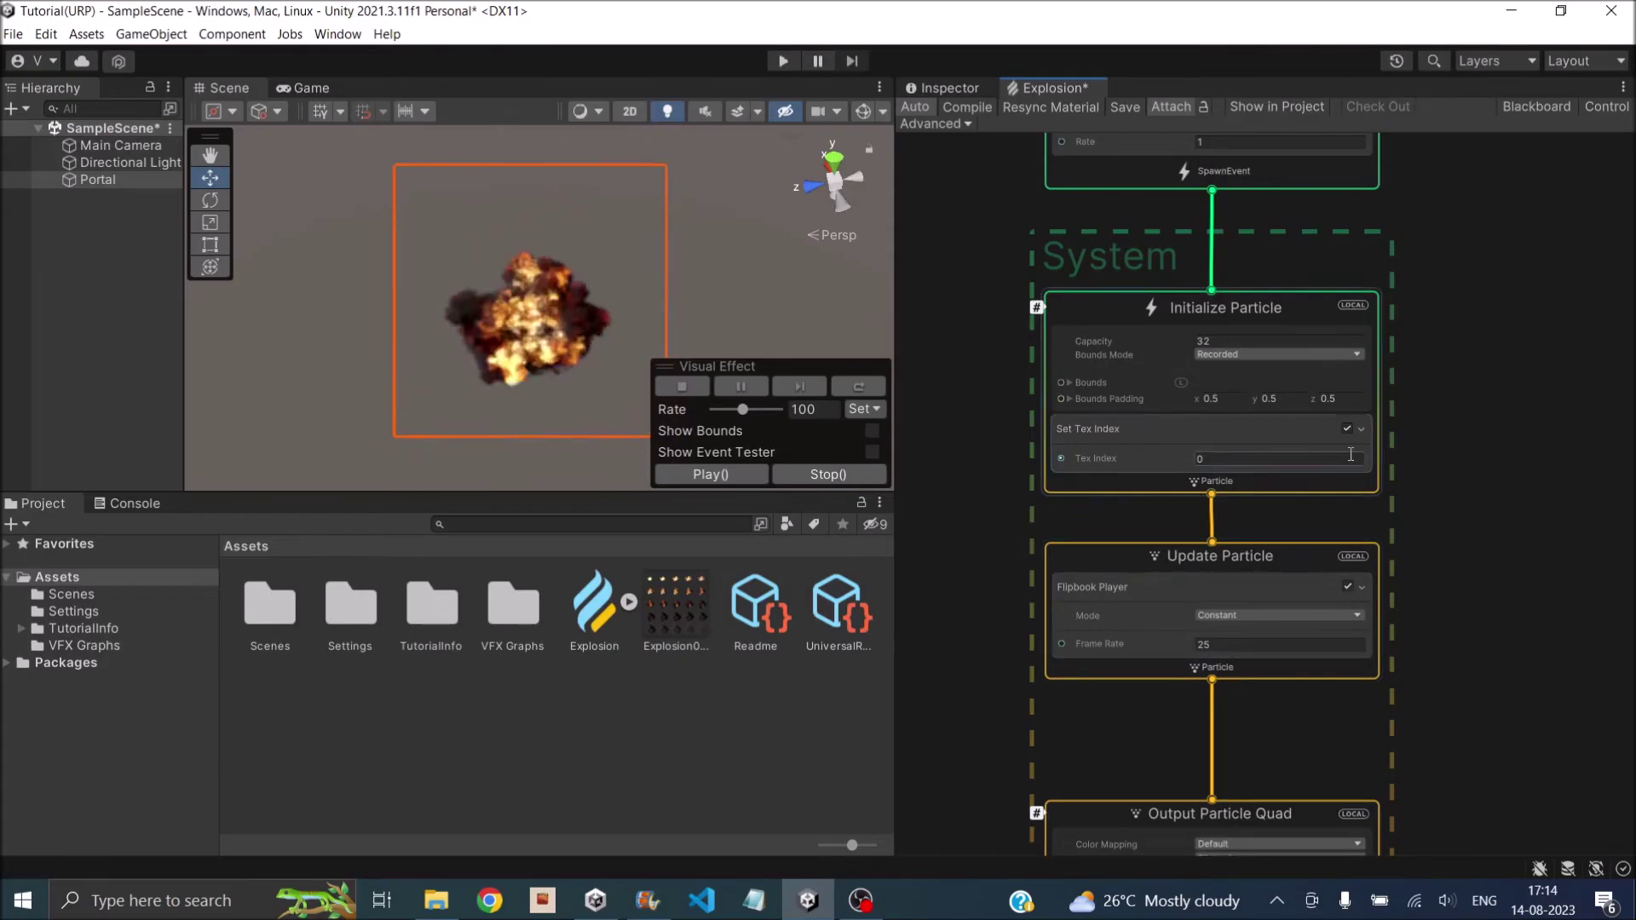
- Change the Flipbook Player frame rate to 100
{"action": "scroll", "coordinate": [1187, 717], "scroll_direction": "up", "scroll_amount": 3}
{"action": "left_click", "coordinate": [1281, 644]}
{"action": "type", "text": "1"}
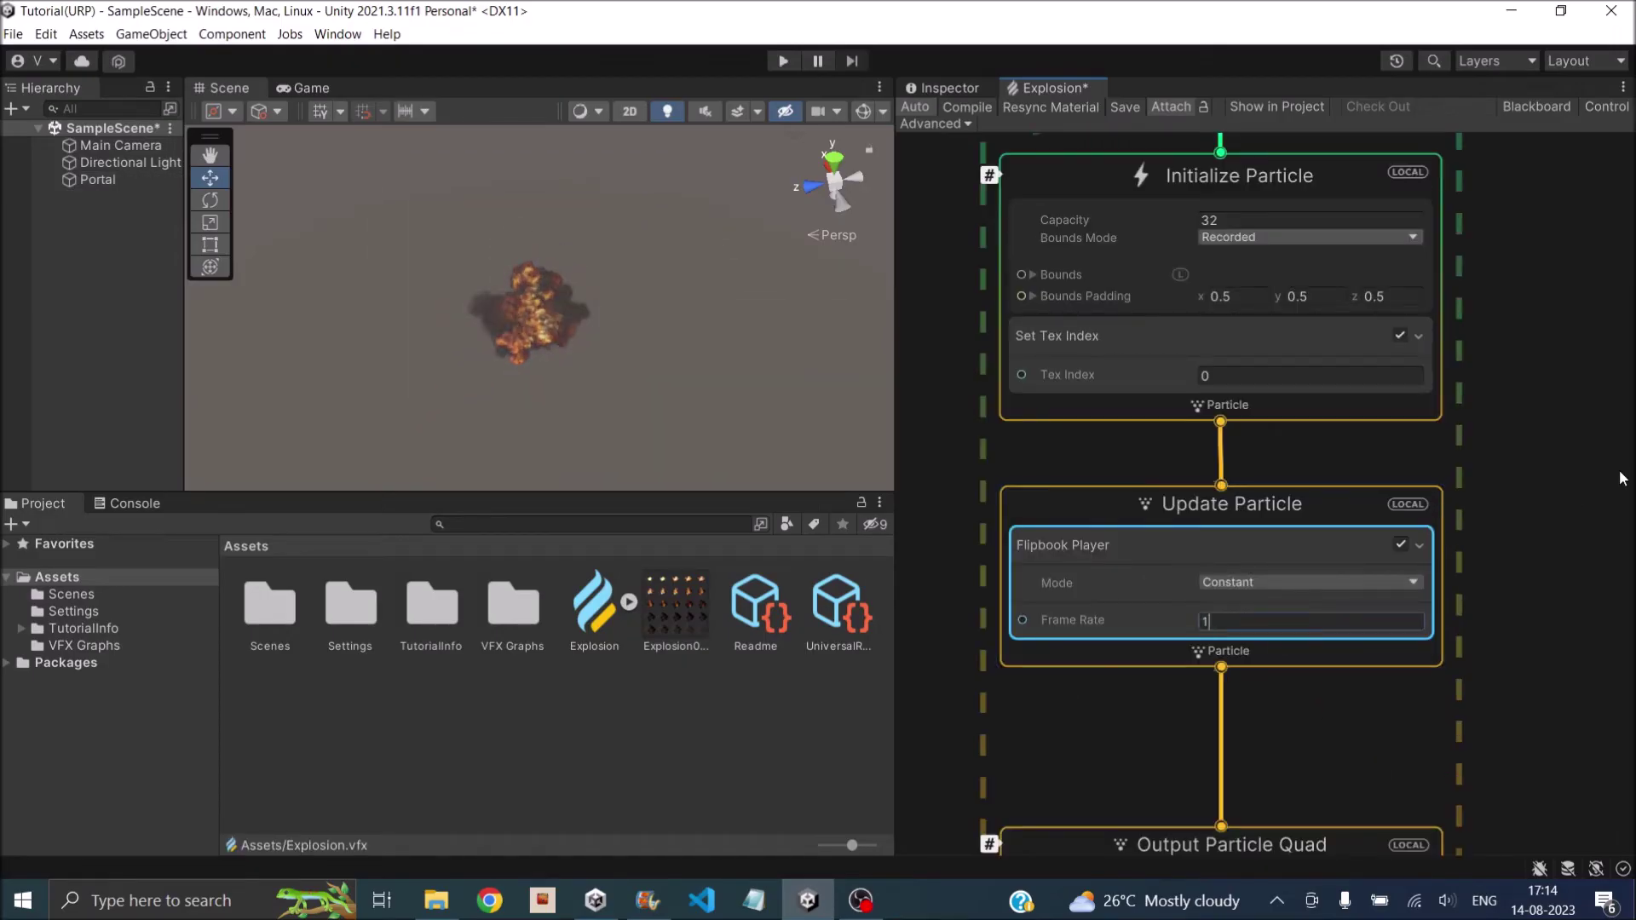
{"action": "left_click", "coordinate": [1568, 491]}
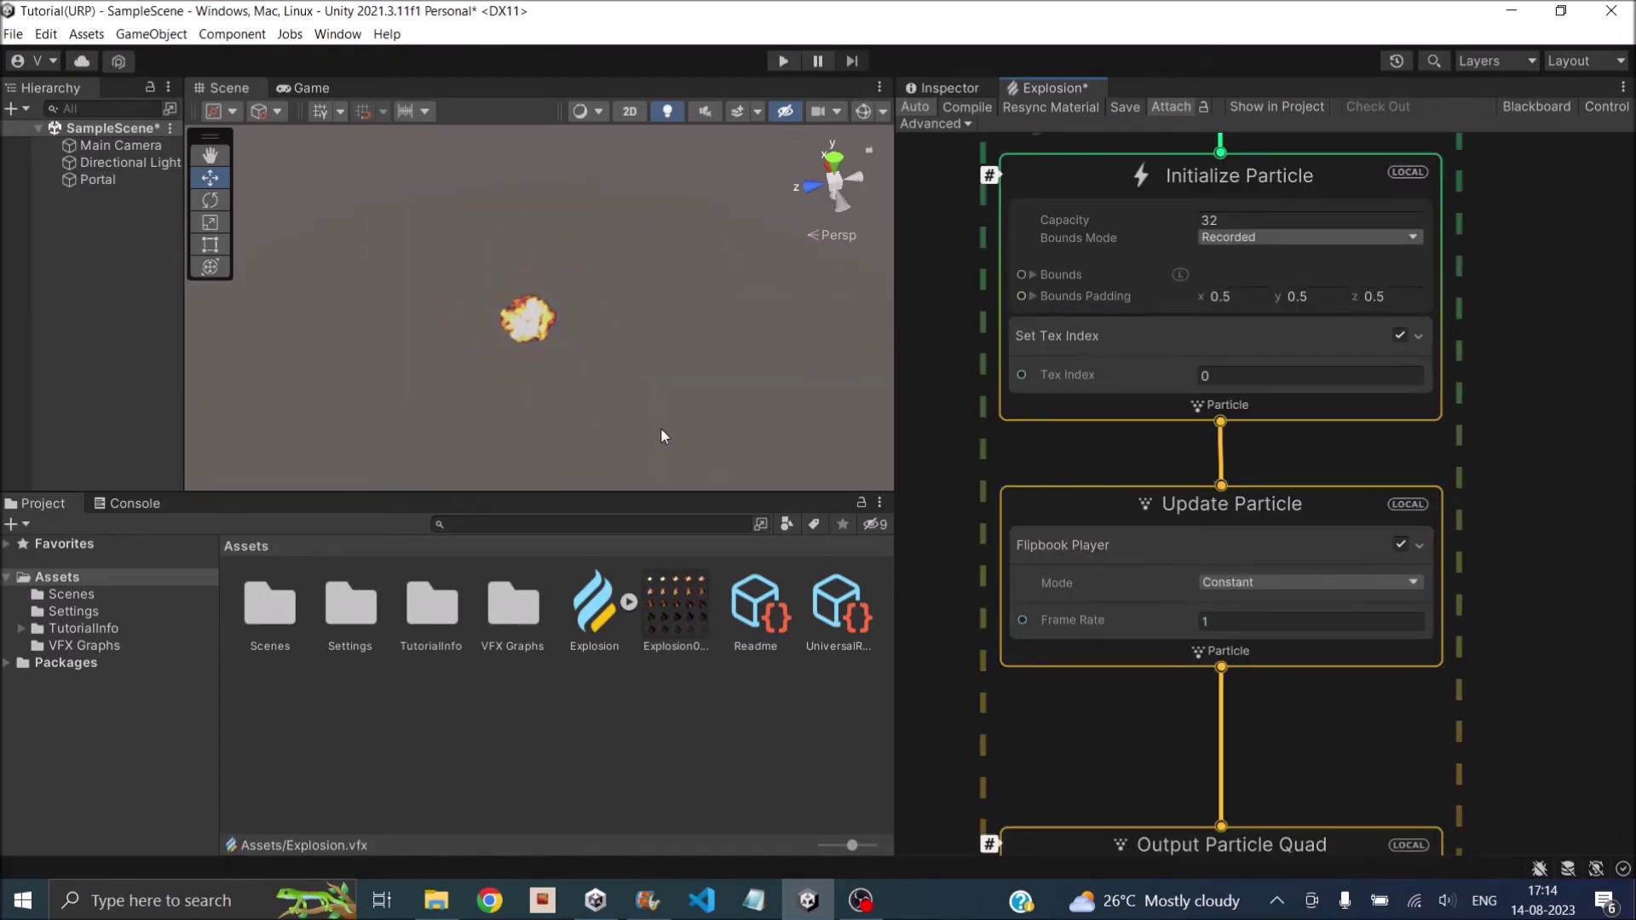
{"action": "left_click", "coordinate": [1238, 623]}
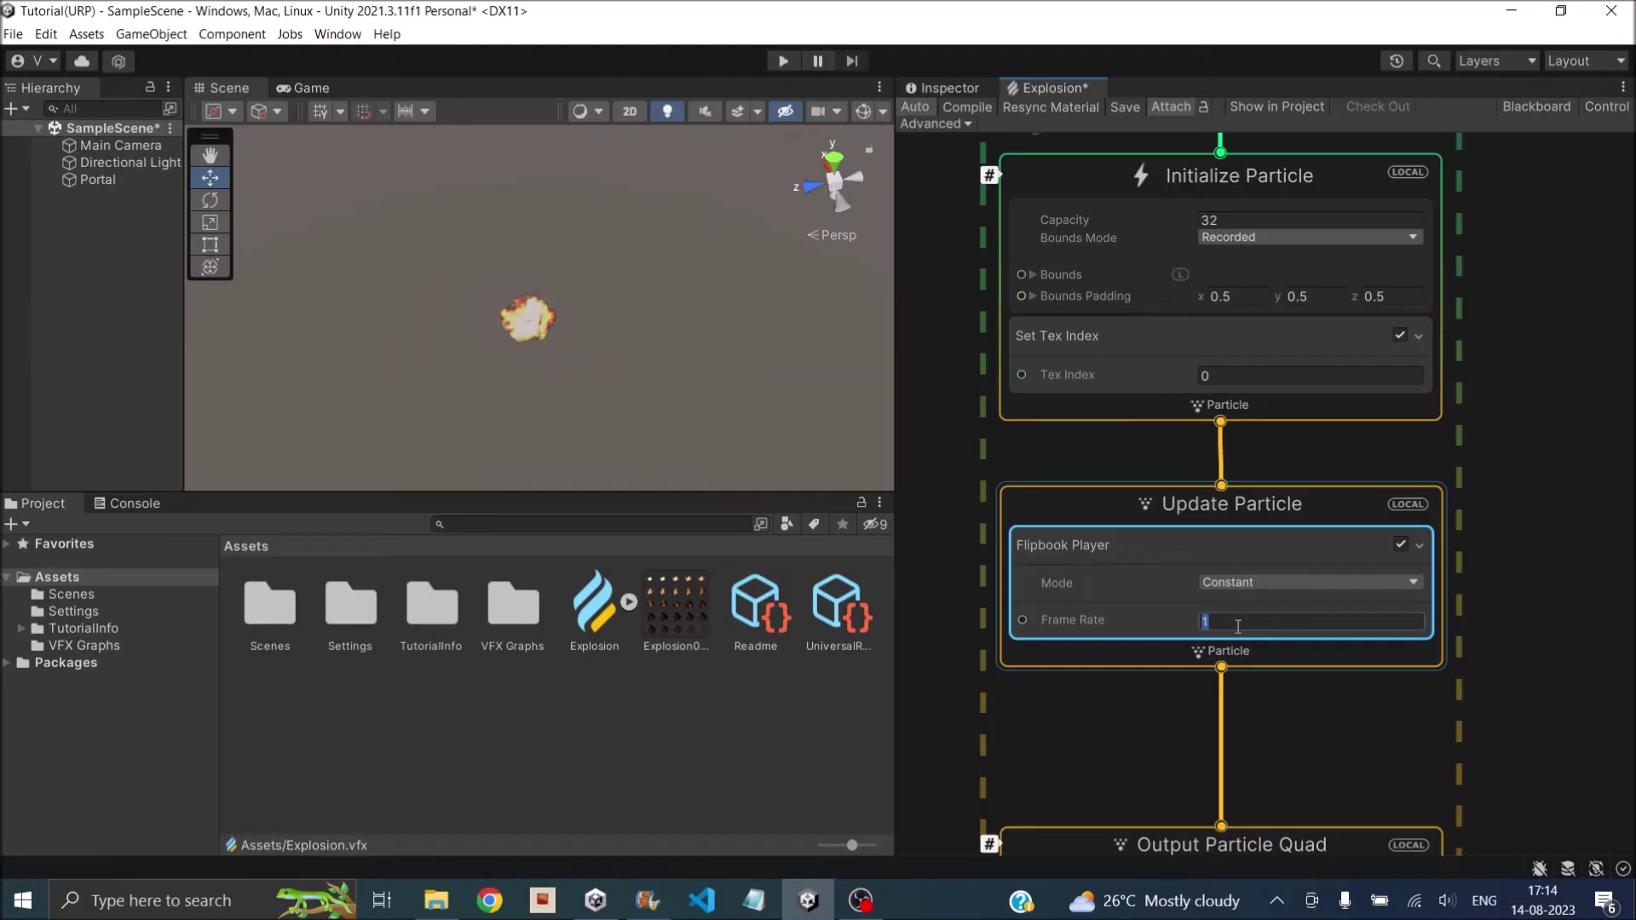
{"action": "type", "text": "10"}
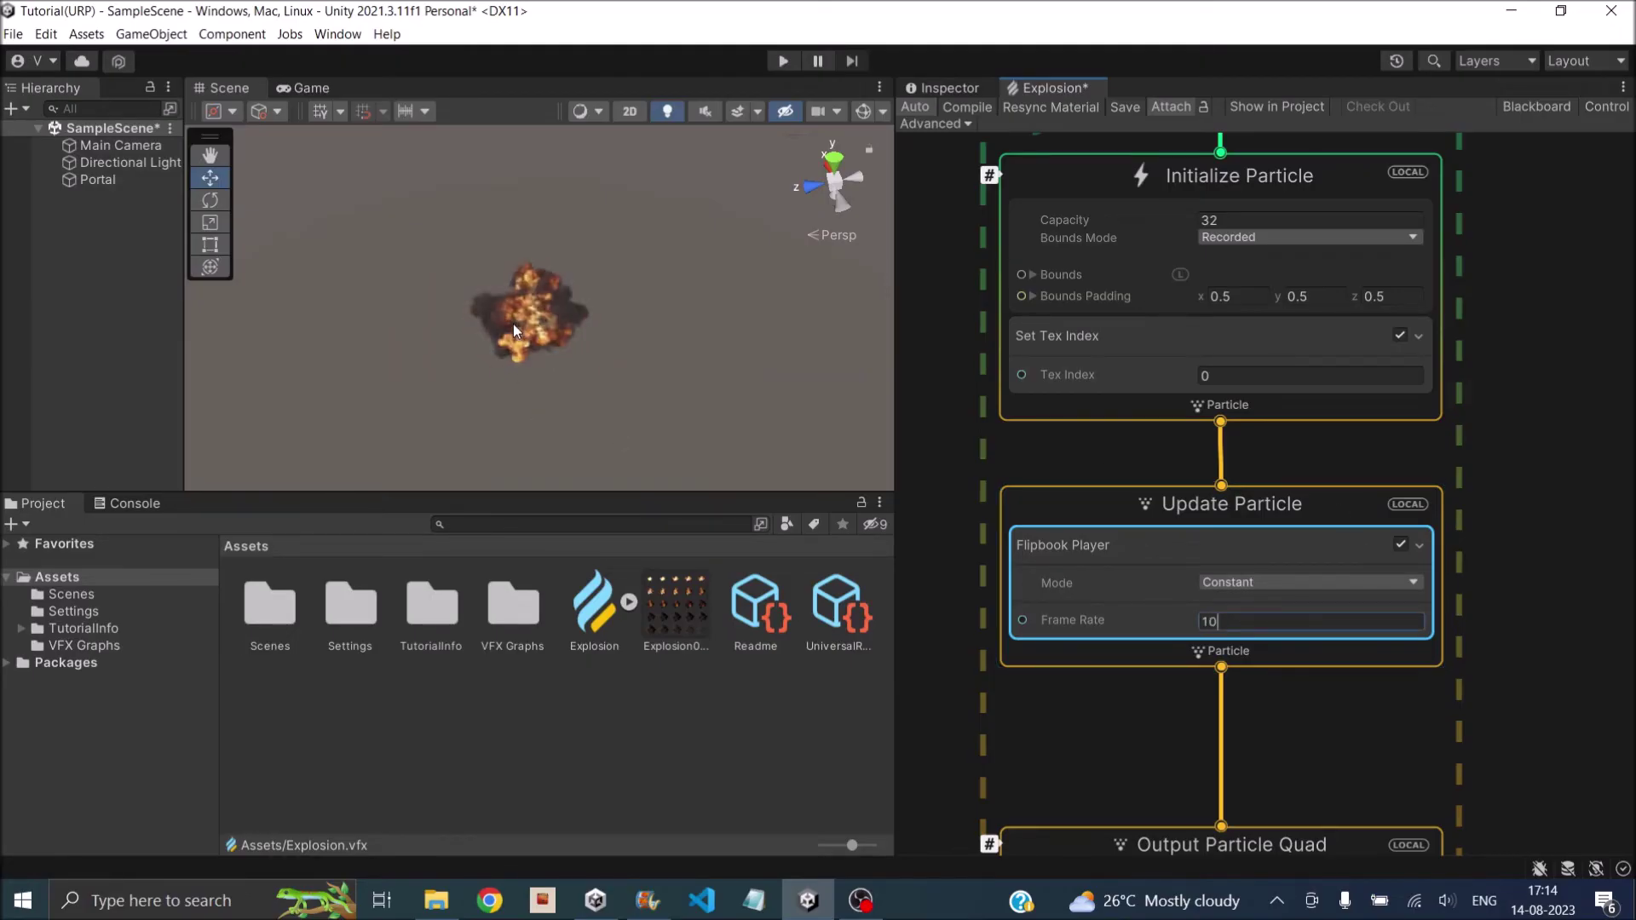
{"action": "double_click", "coordinate": [1247, 621]}
{"action": "type", "text": "25"}
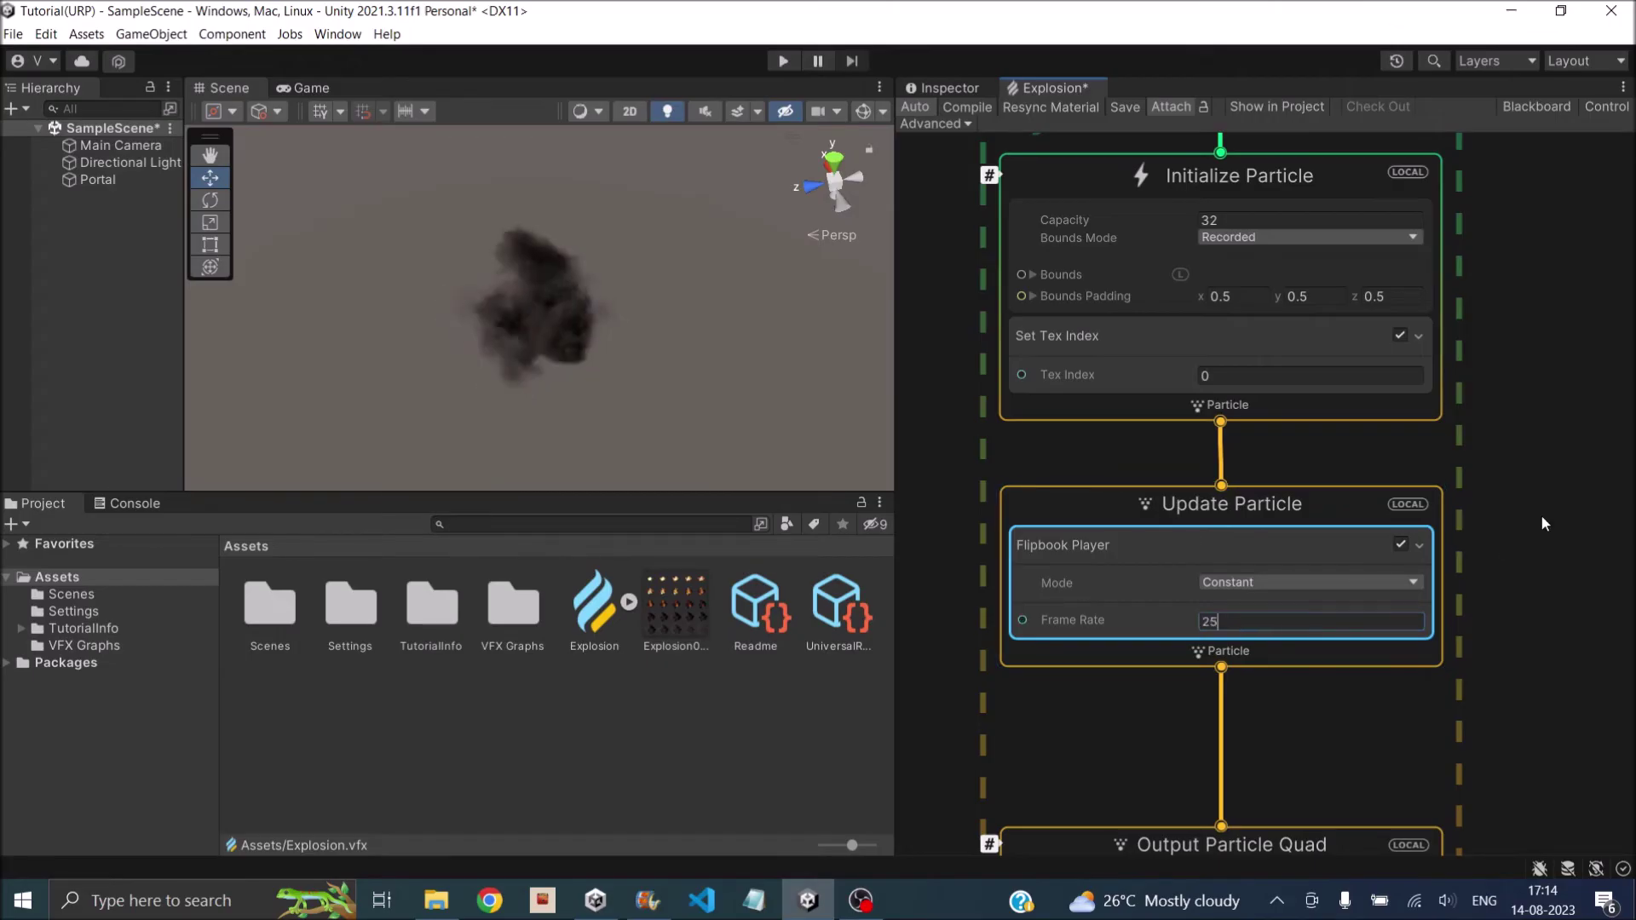
{"action": "double_click", "coordinate": [1253, 621]}
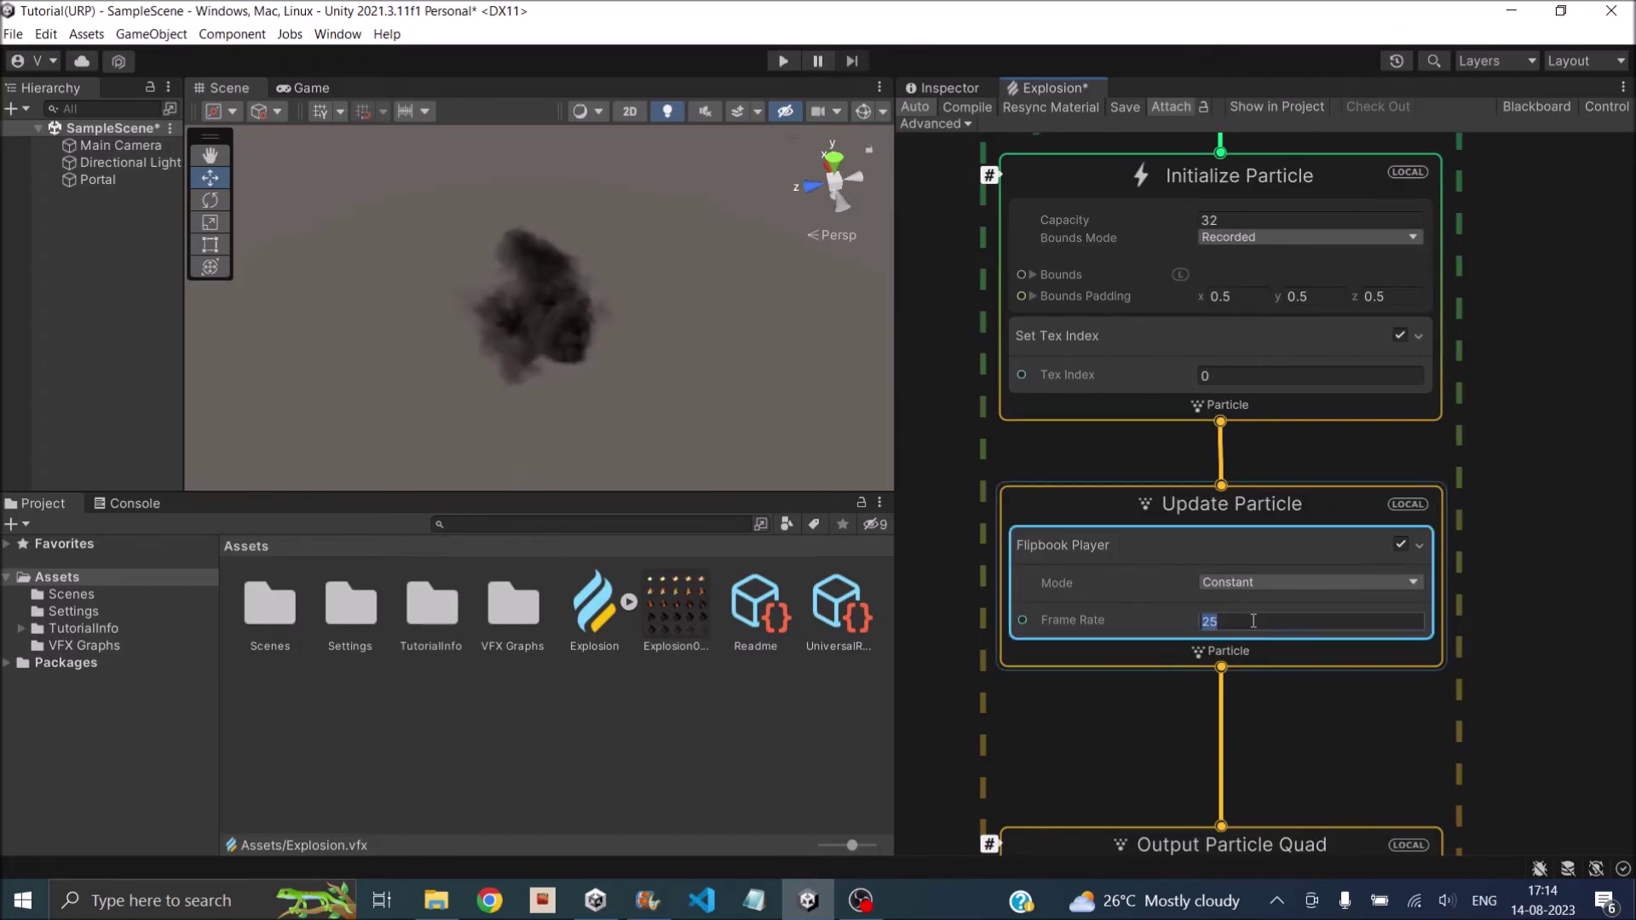
{"action": "type", "text": "100"}
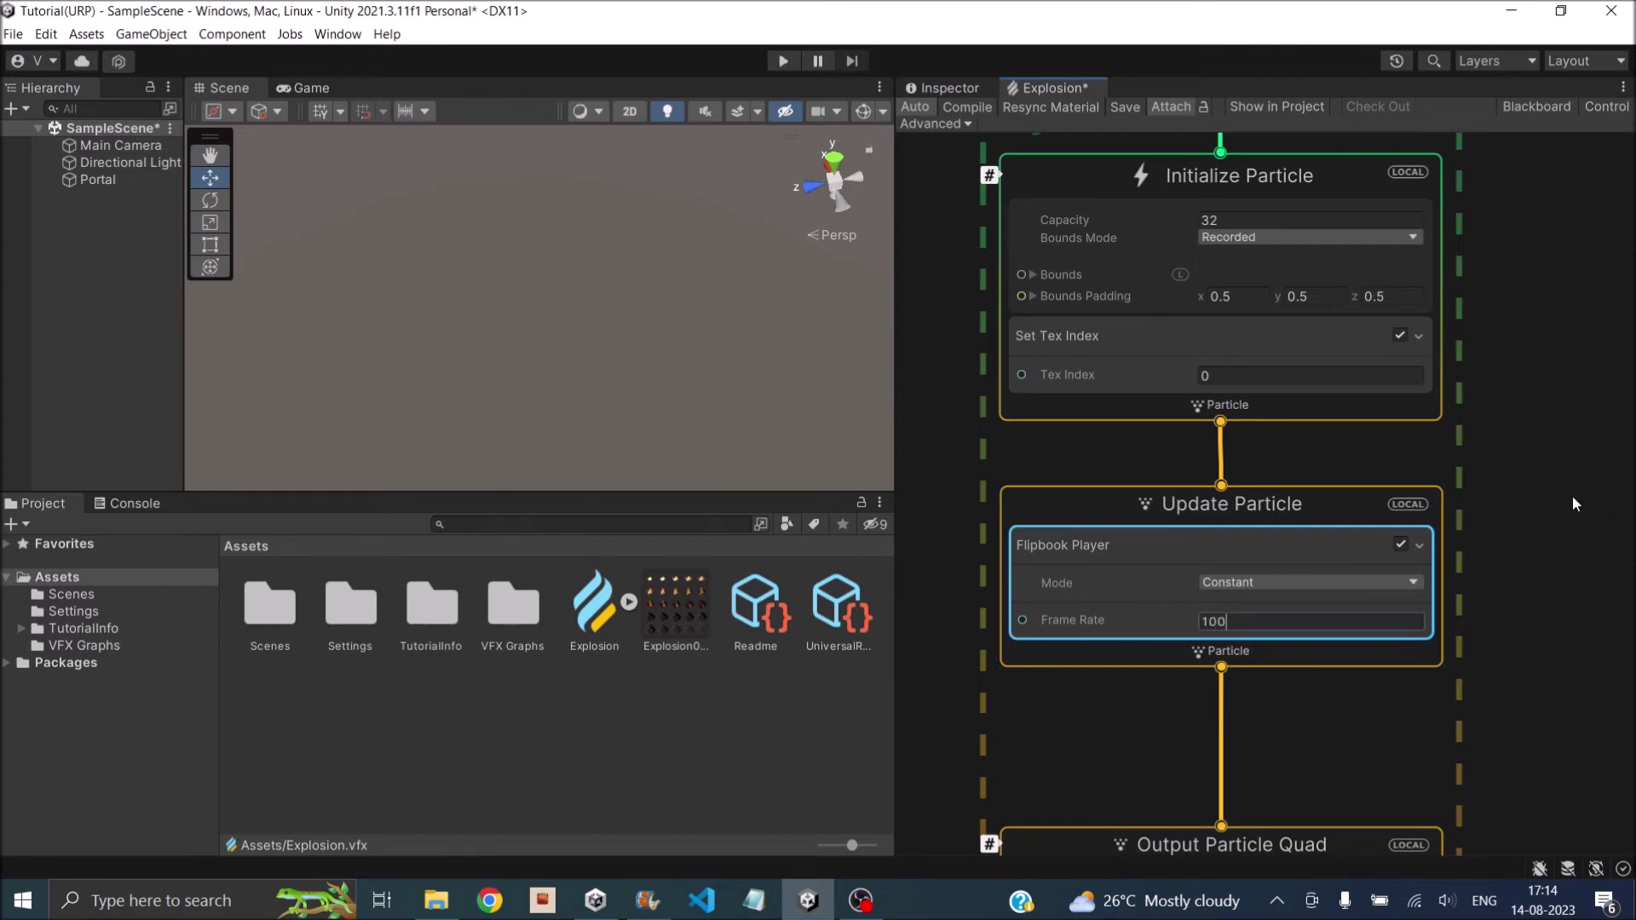
{"action": "left_click", "coordinate": [1573, 496]}
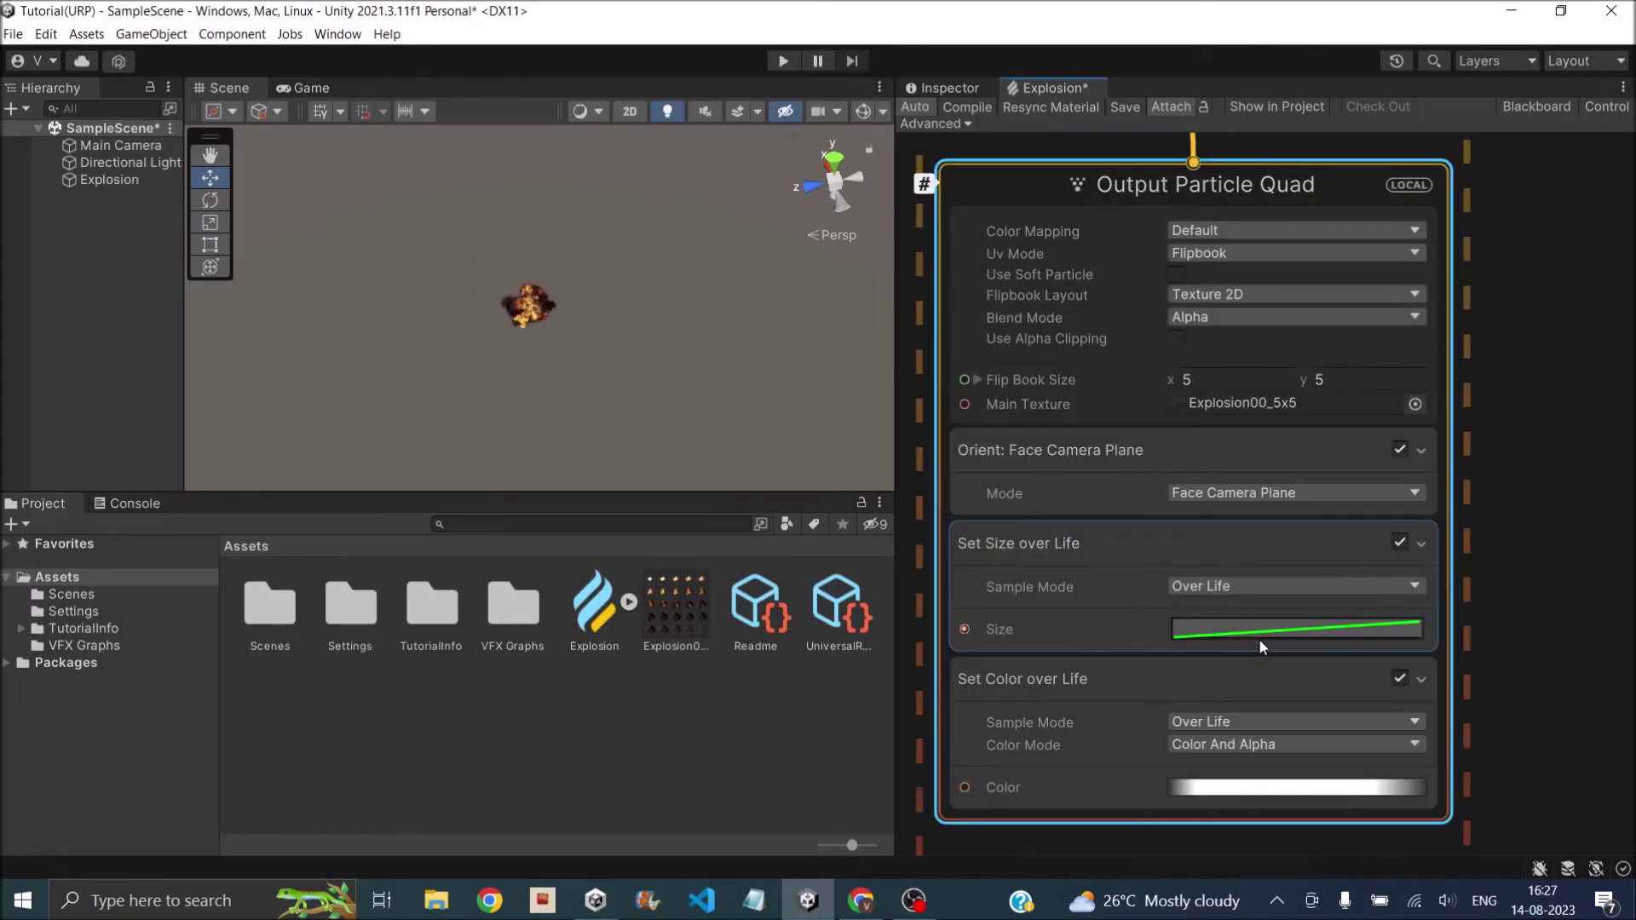
- Reshape the Size over Life curve to fall from 1.0 to about 0.5 across particle life
{"action": "left_click", "coordinate": [1261, 631]}
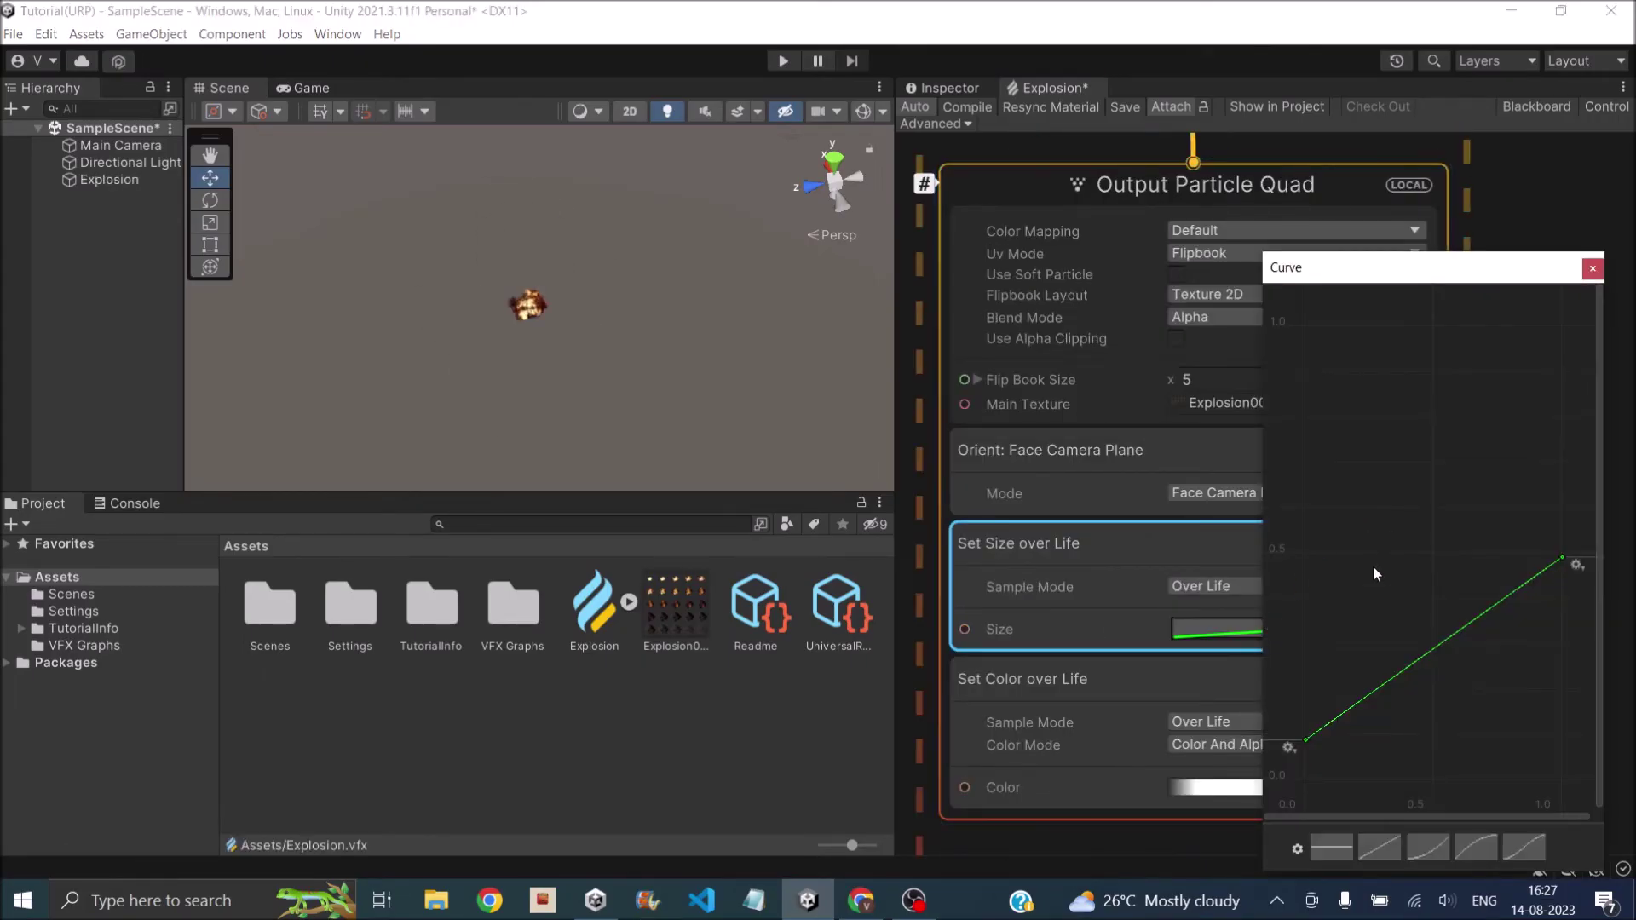
{"action": "left_click_drag", "start_coordinate": [1306, 739], "coordinate": [1309, 327]}
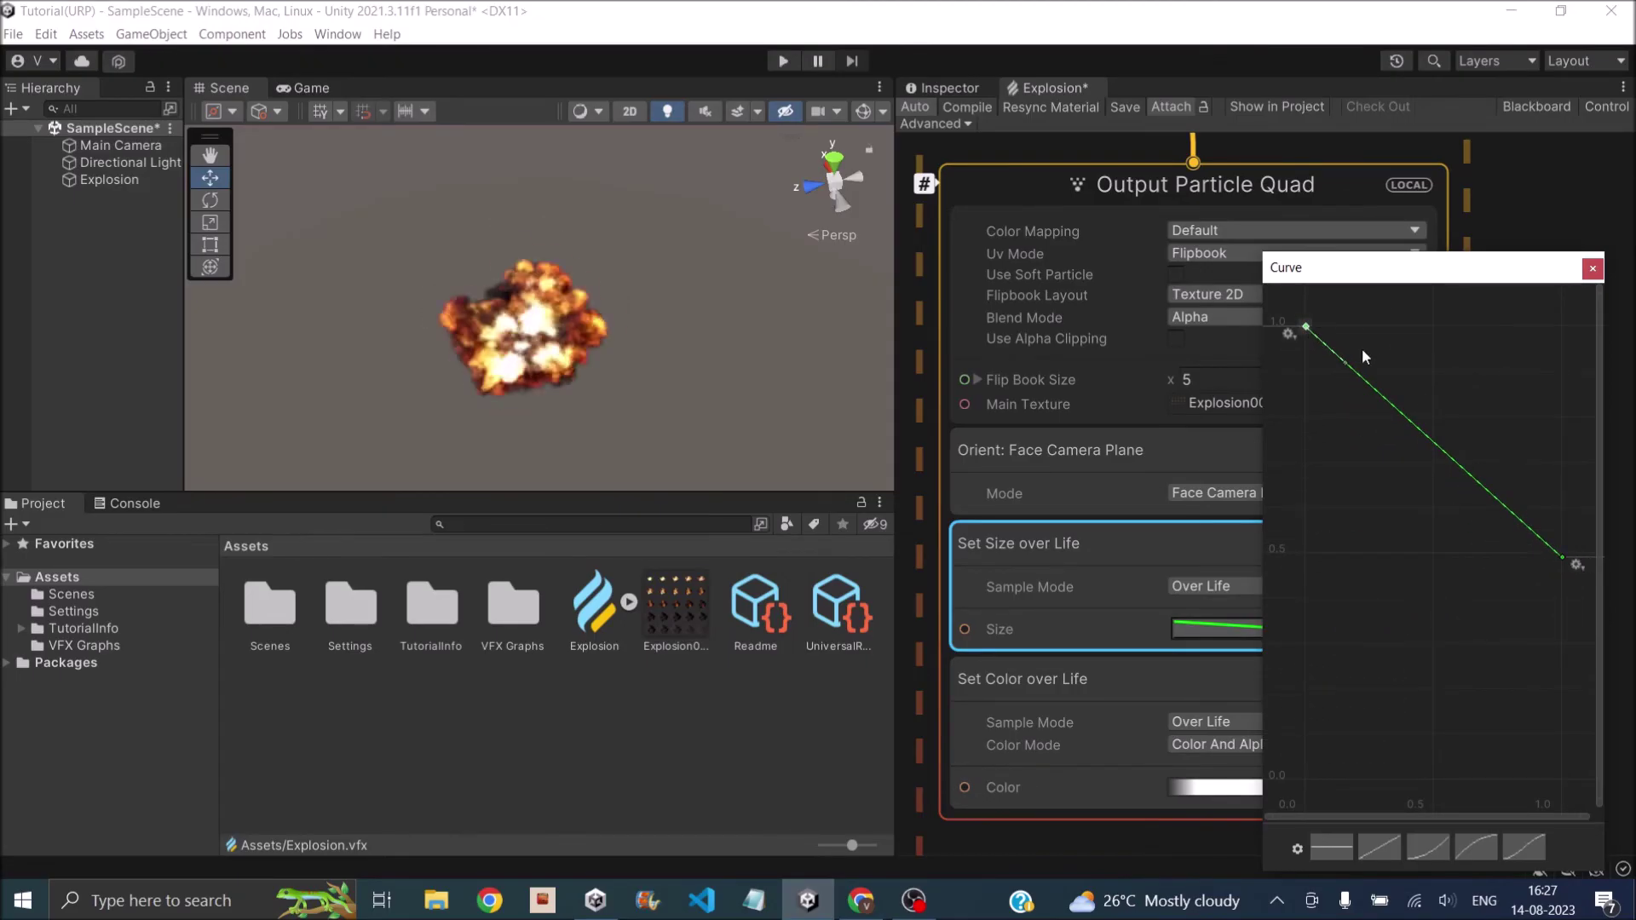
{"action": "left_click_drag", "start_coordinate": [1307, 328], "coordinate": [1327, 731]}
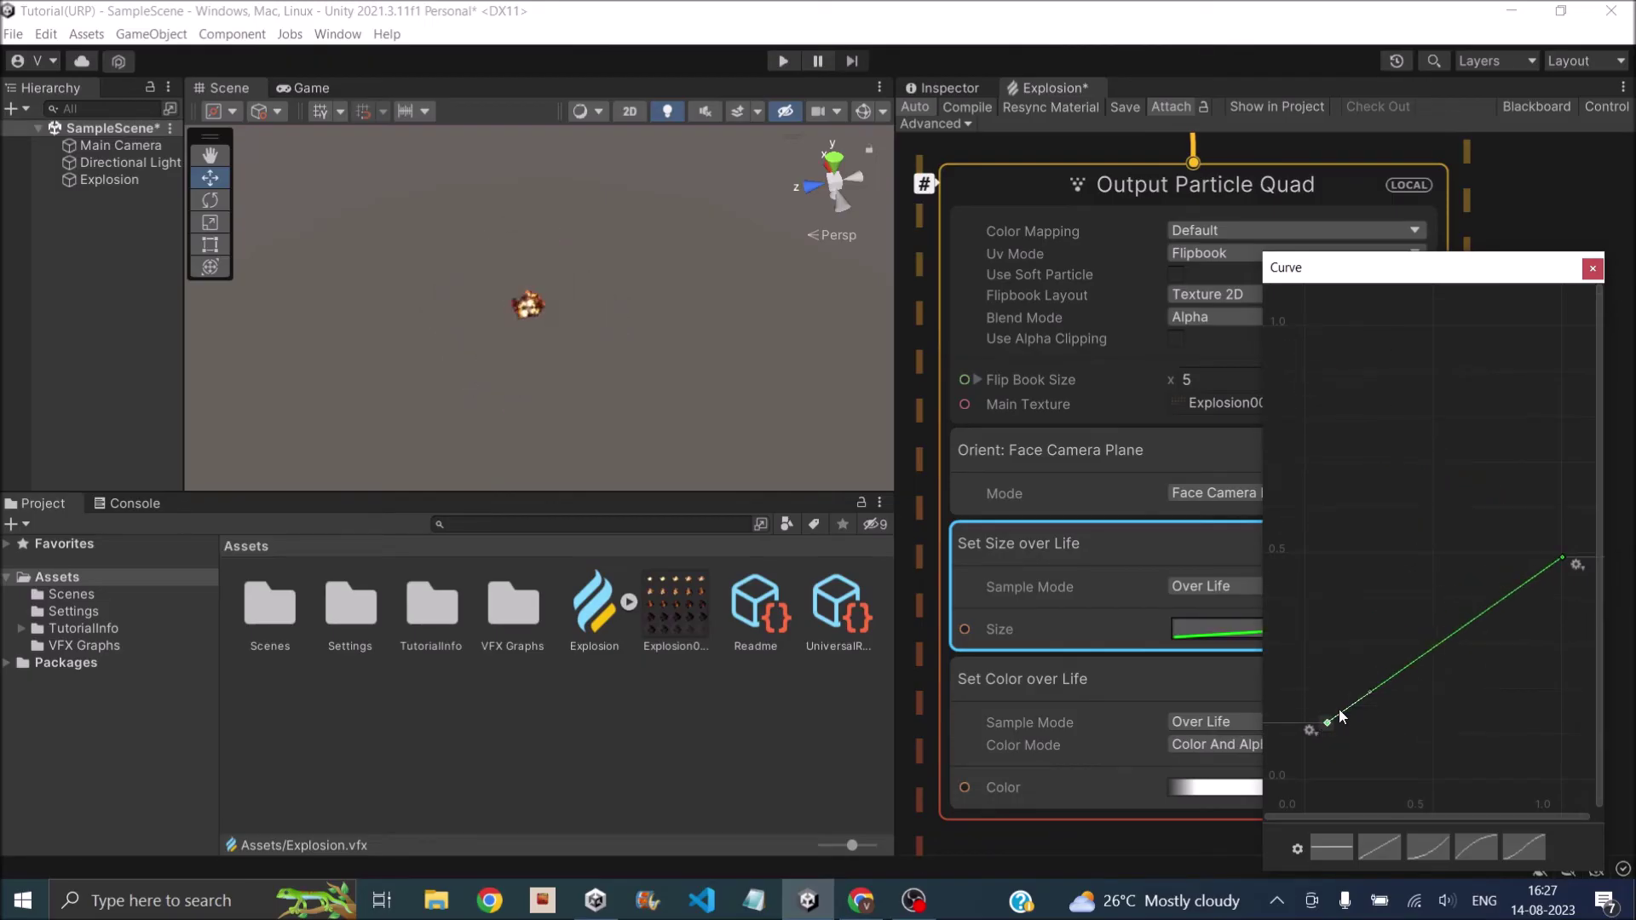
{"action": "left_click_drag", "start_coordinate": [1328, 724], "coordinate": [1302, 330]}
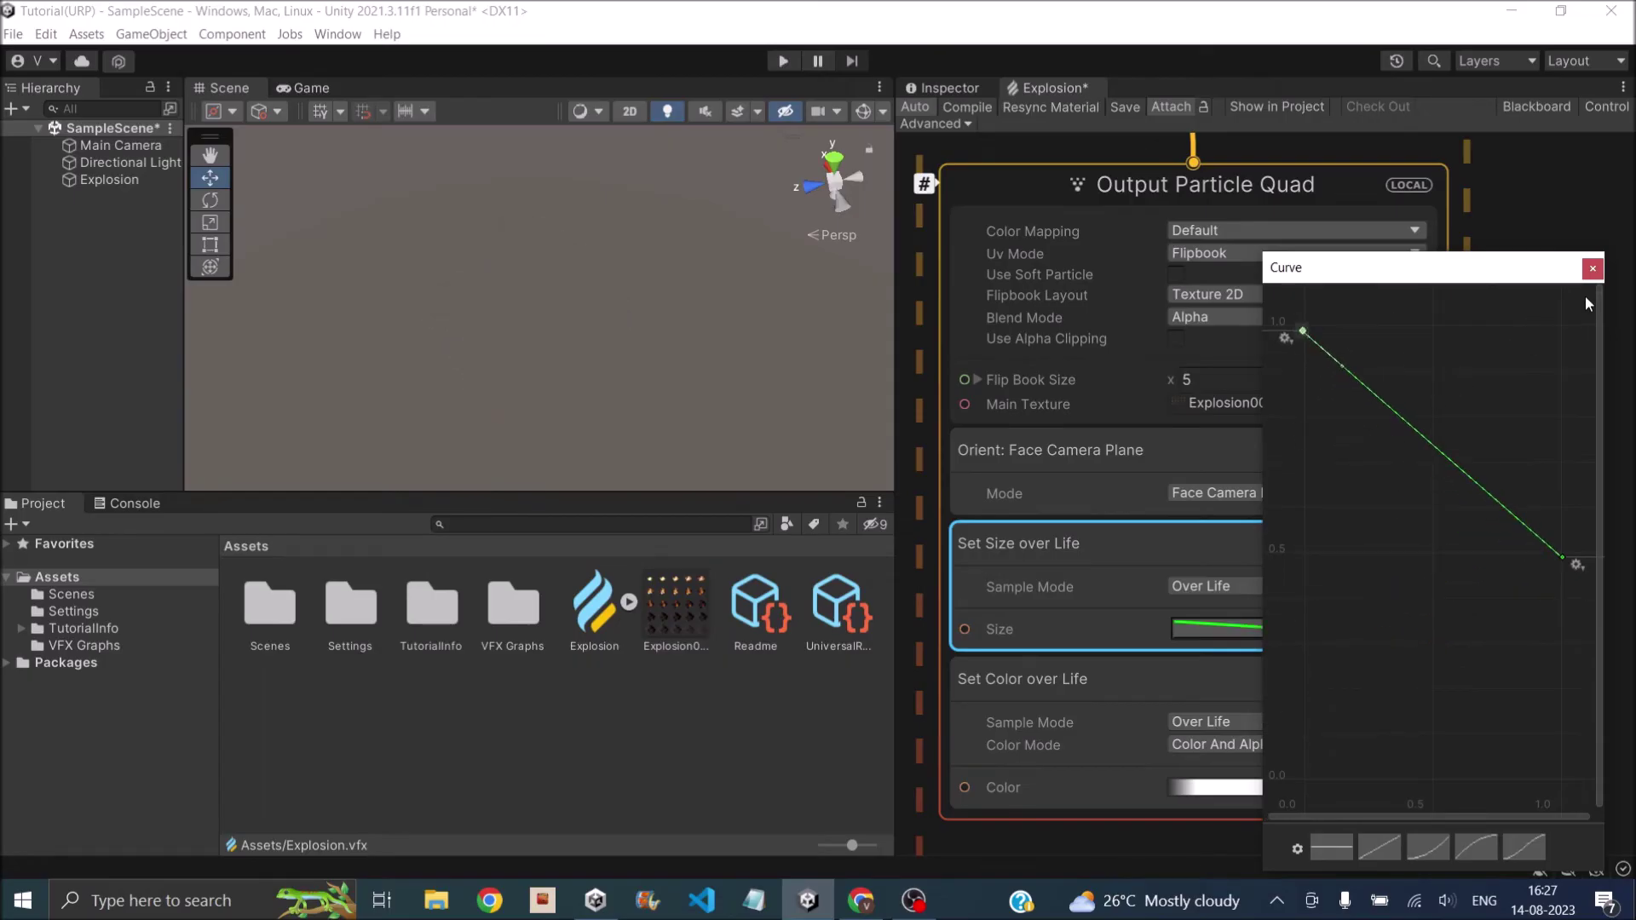
{"action": "left_click", "coordinate": [1592, 269]}
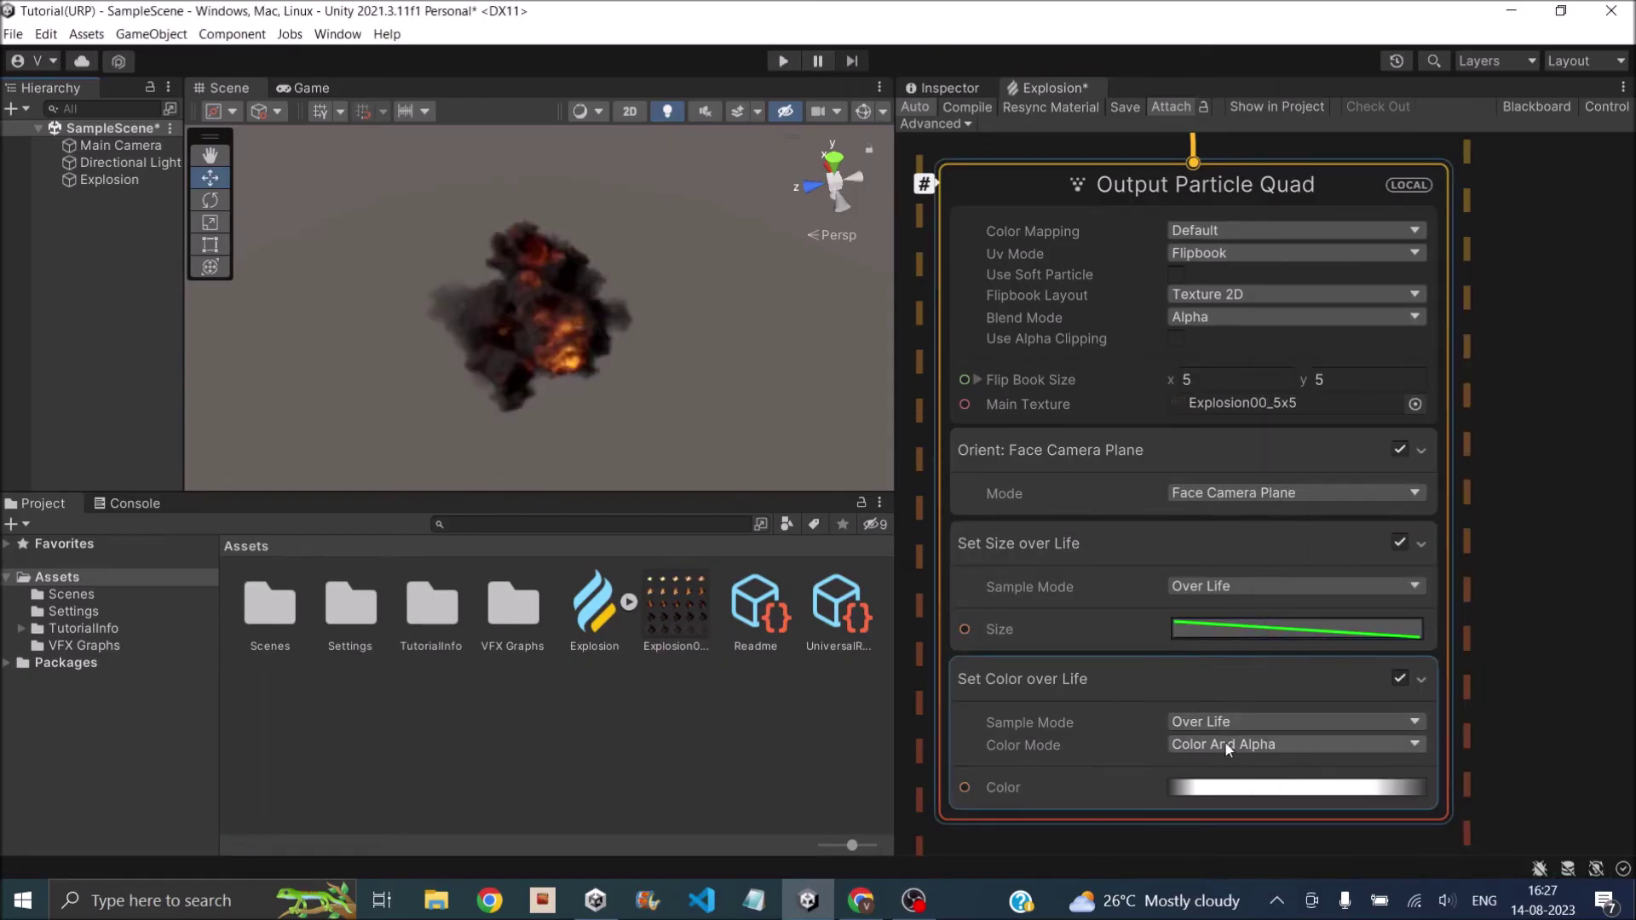
- Set the Color over Life gradient's starting key to a saturated pink-red (255, 0, 31)
{"action": "left_click", "coordinate": [1241, 786]}
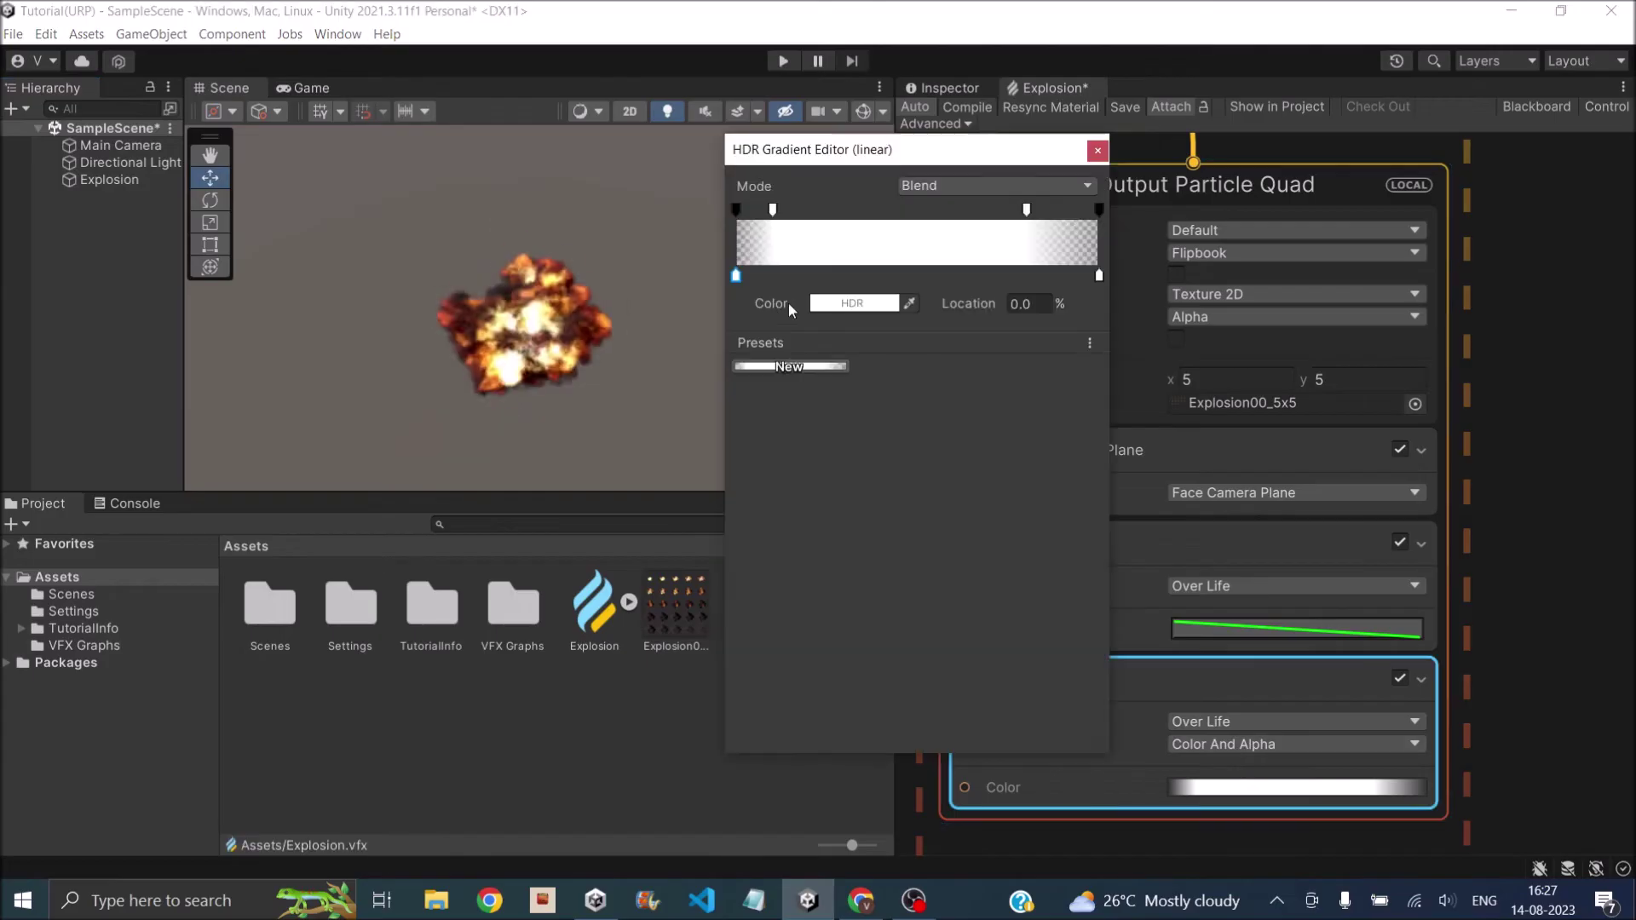
{"action": "left_click", "coordinate": [843, 303]}
{"action": "mouse_move", "coordinate": [1055, 447]}
{"action": "left_mouse_down"}
{"action": "mouse_move", "coordinate": [1071, 501]}
{"action": "mouse_move", "coordinate": [1073, 487]}
{"action": "left_mouse_up"}
{"action": "left_click_drag", "start_coordinate": [977, 448], "coordinate": [1035, 412]}
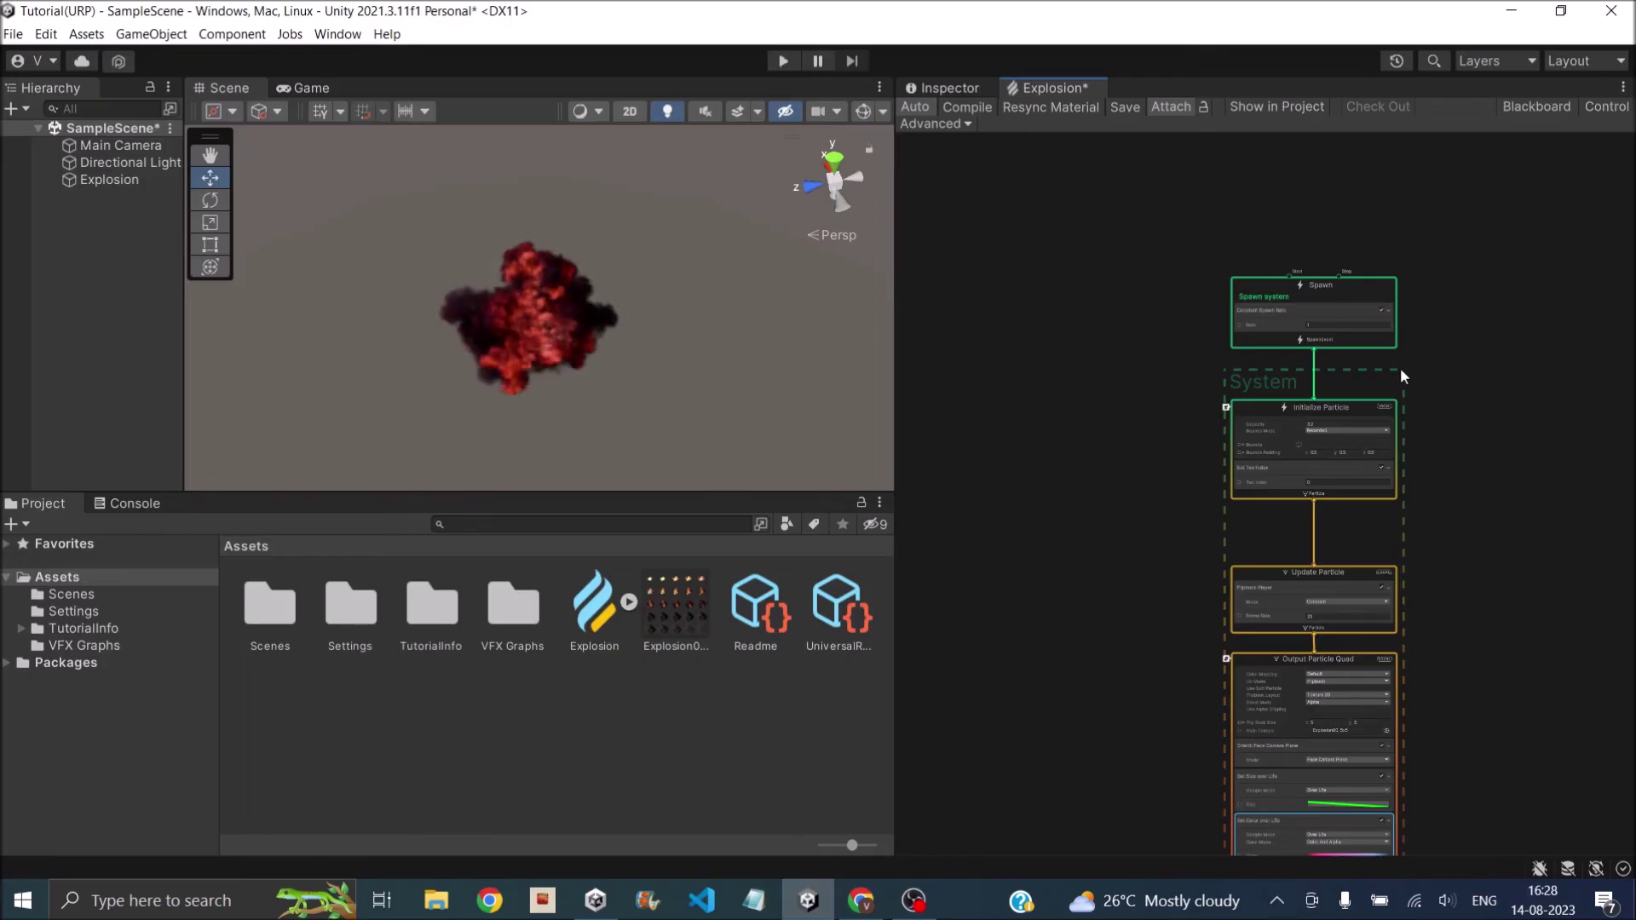
- Switch the Spawn node's Loop Duration and Loop Count modes to Constant in the Inspector
{"action": "scroll", "coordinate": [1362, 337], "scroll_direction": "up", "scroll_amount": 4}
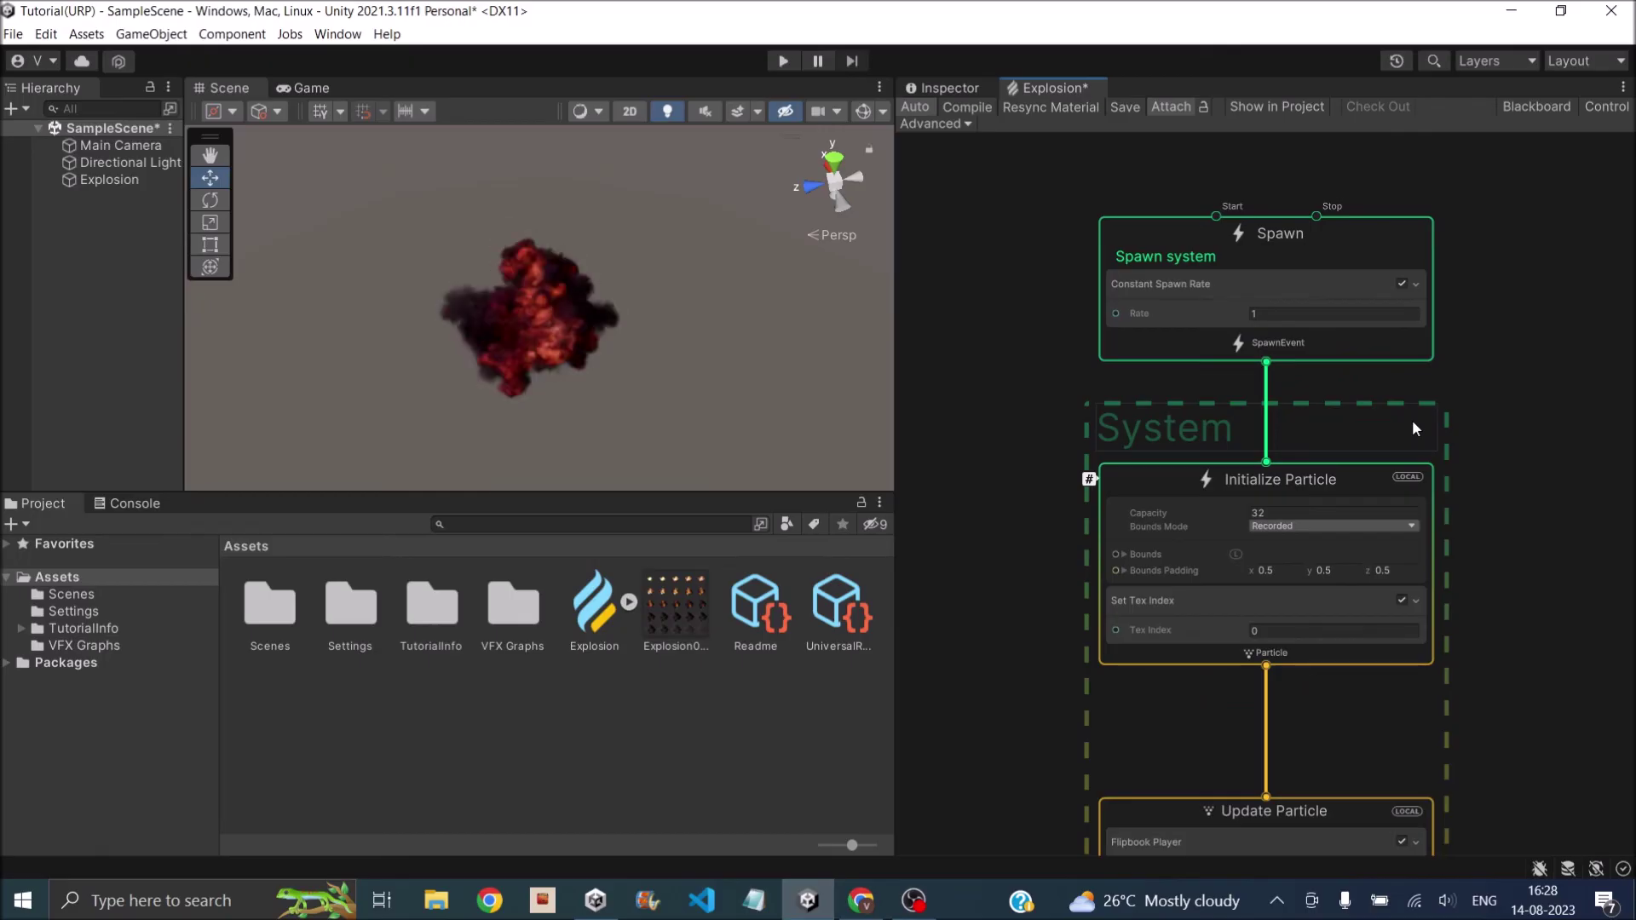
{"action": "left_click", "coordinate": [1380, 255]}
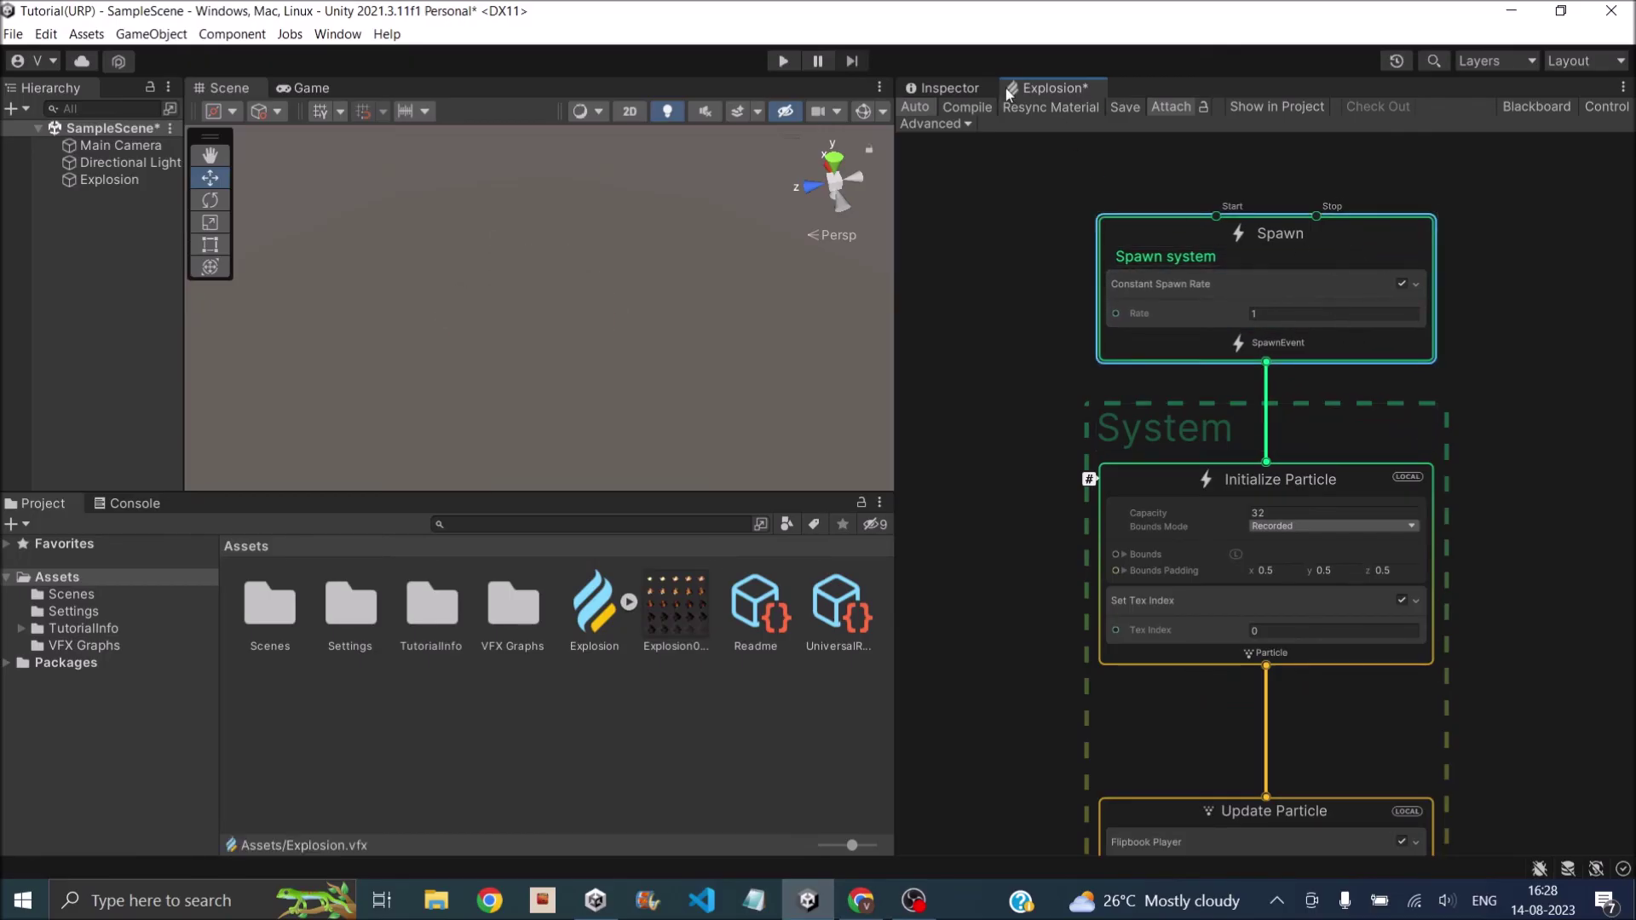
{"action": "left_click", "coordinate": [970, 90]}
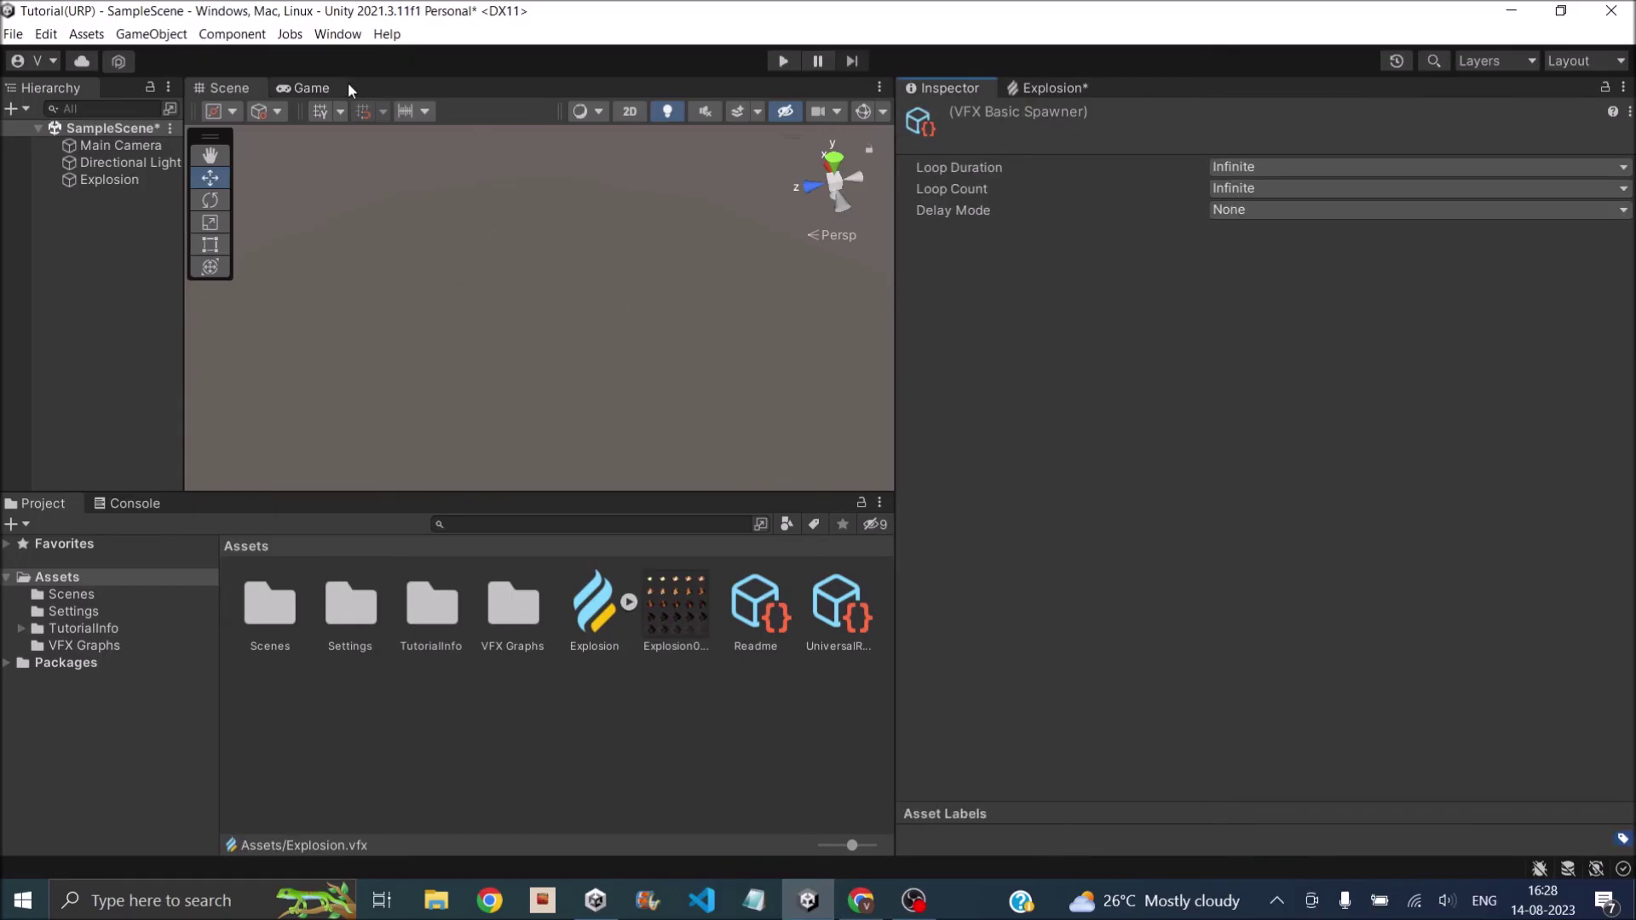
{"action": "left_click", "coordinate": [1274, 187]}
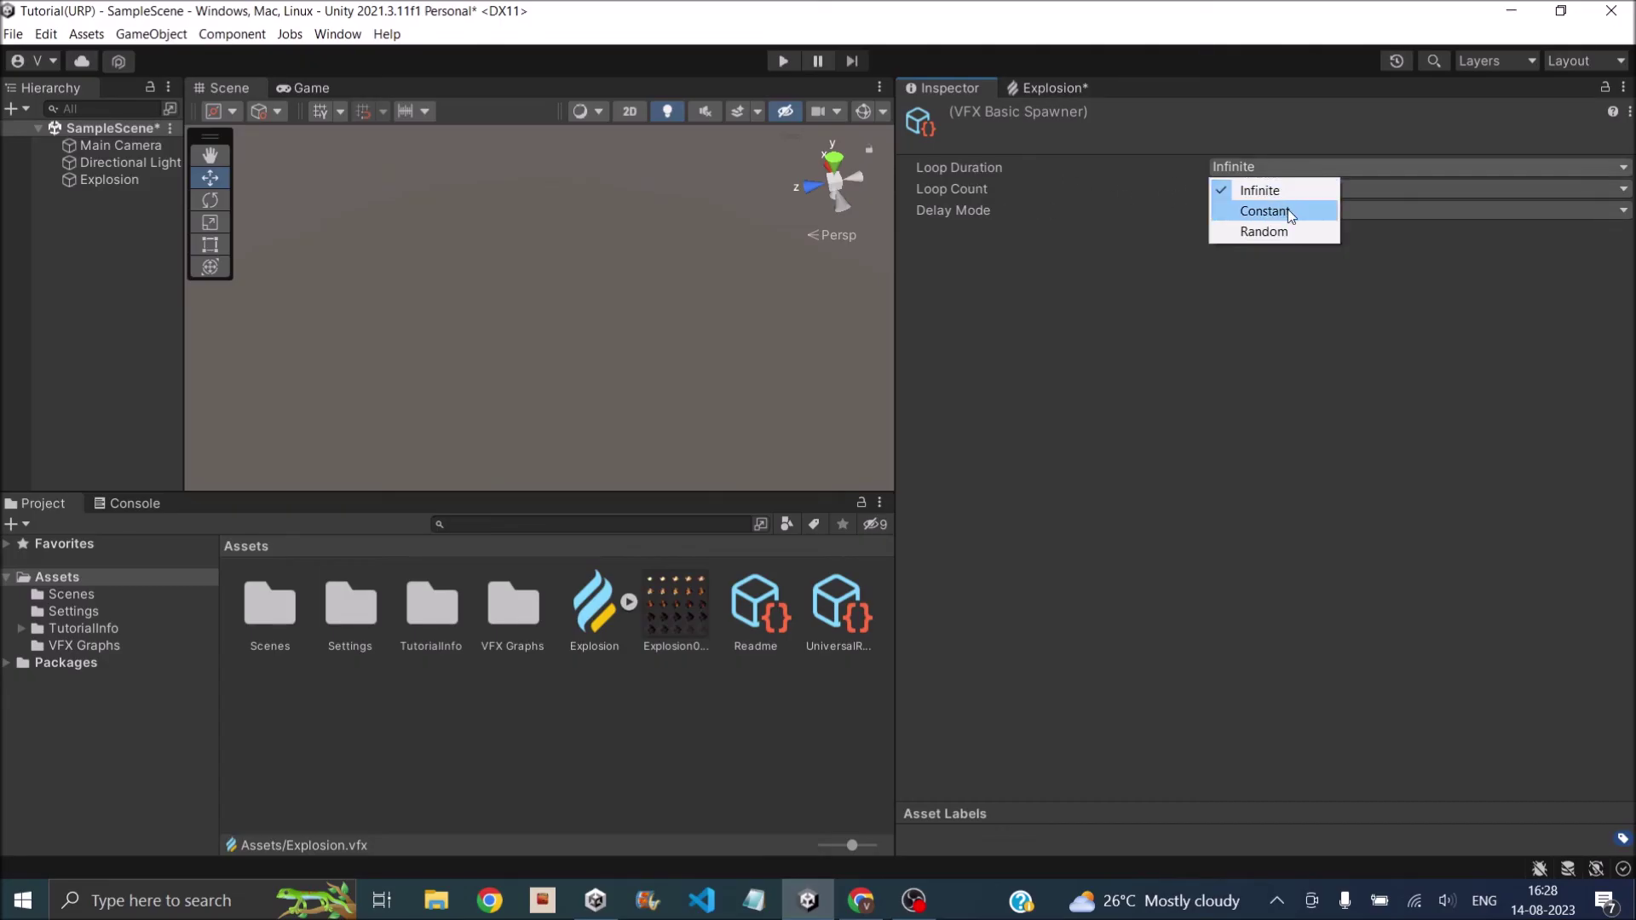
{"action": "left_click", "coordinate": [1287, 210]}
{"action": "left_click", "coordinate": [1286, 189]}
{"action": "left_click", "coordinate": [1283, 230]}
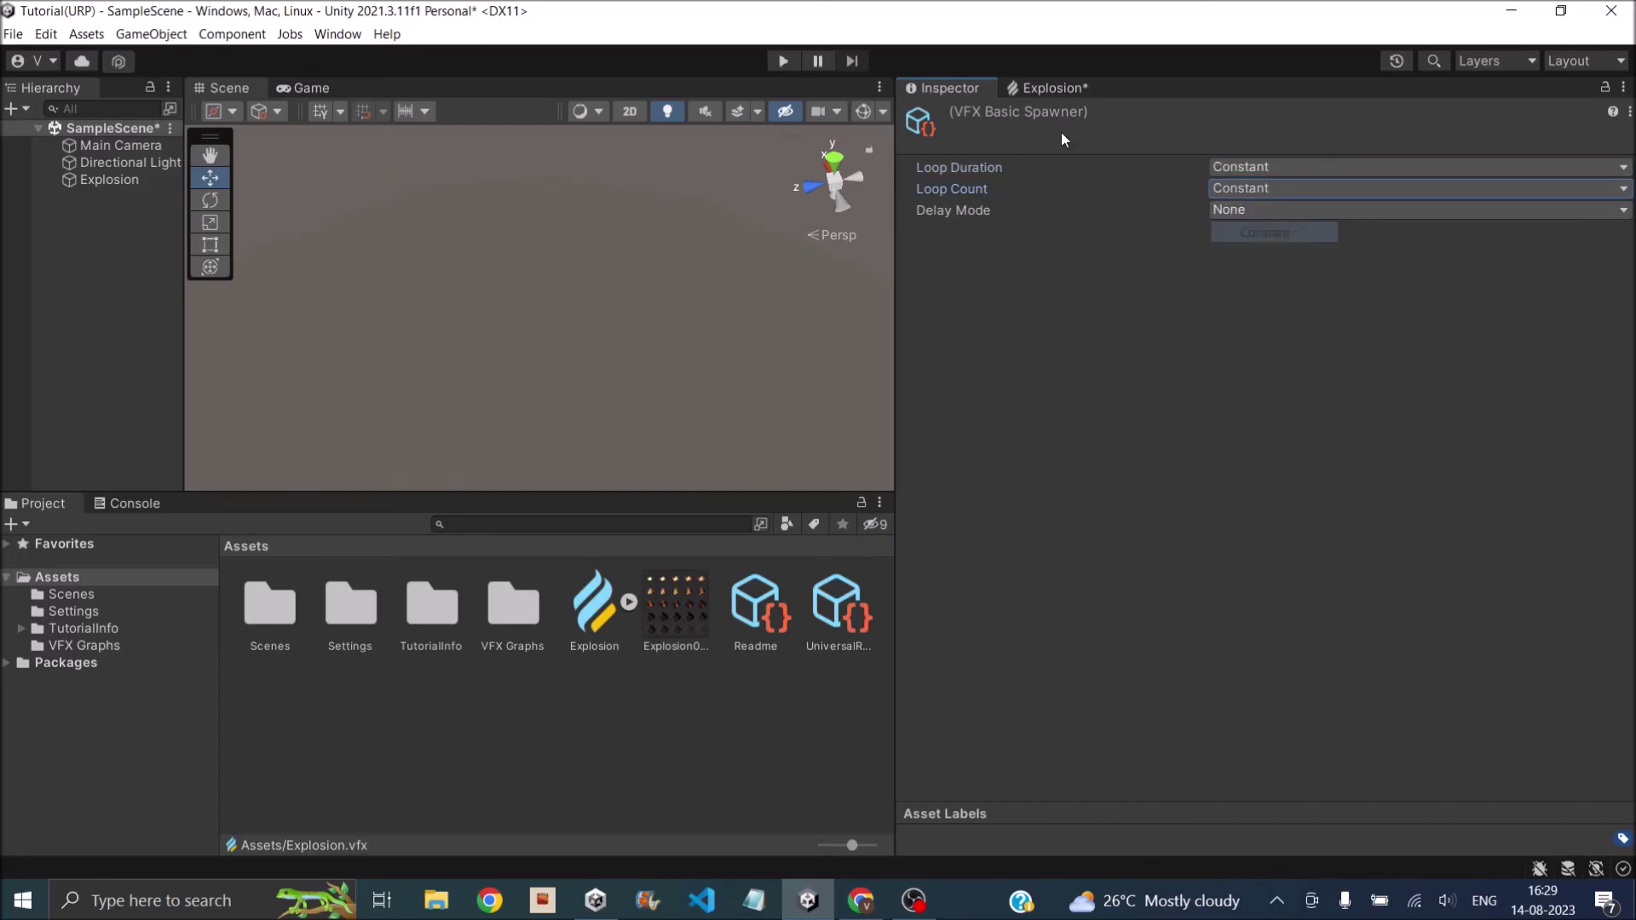
{"action": "left_click", "coordinate": [1050, 88]}
{"action": "scroll", "coordinate": [1201, 305], "scroll_direction": "up", "scroll_amount": 5}
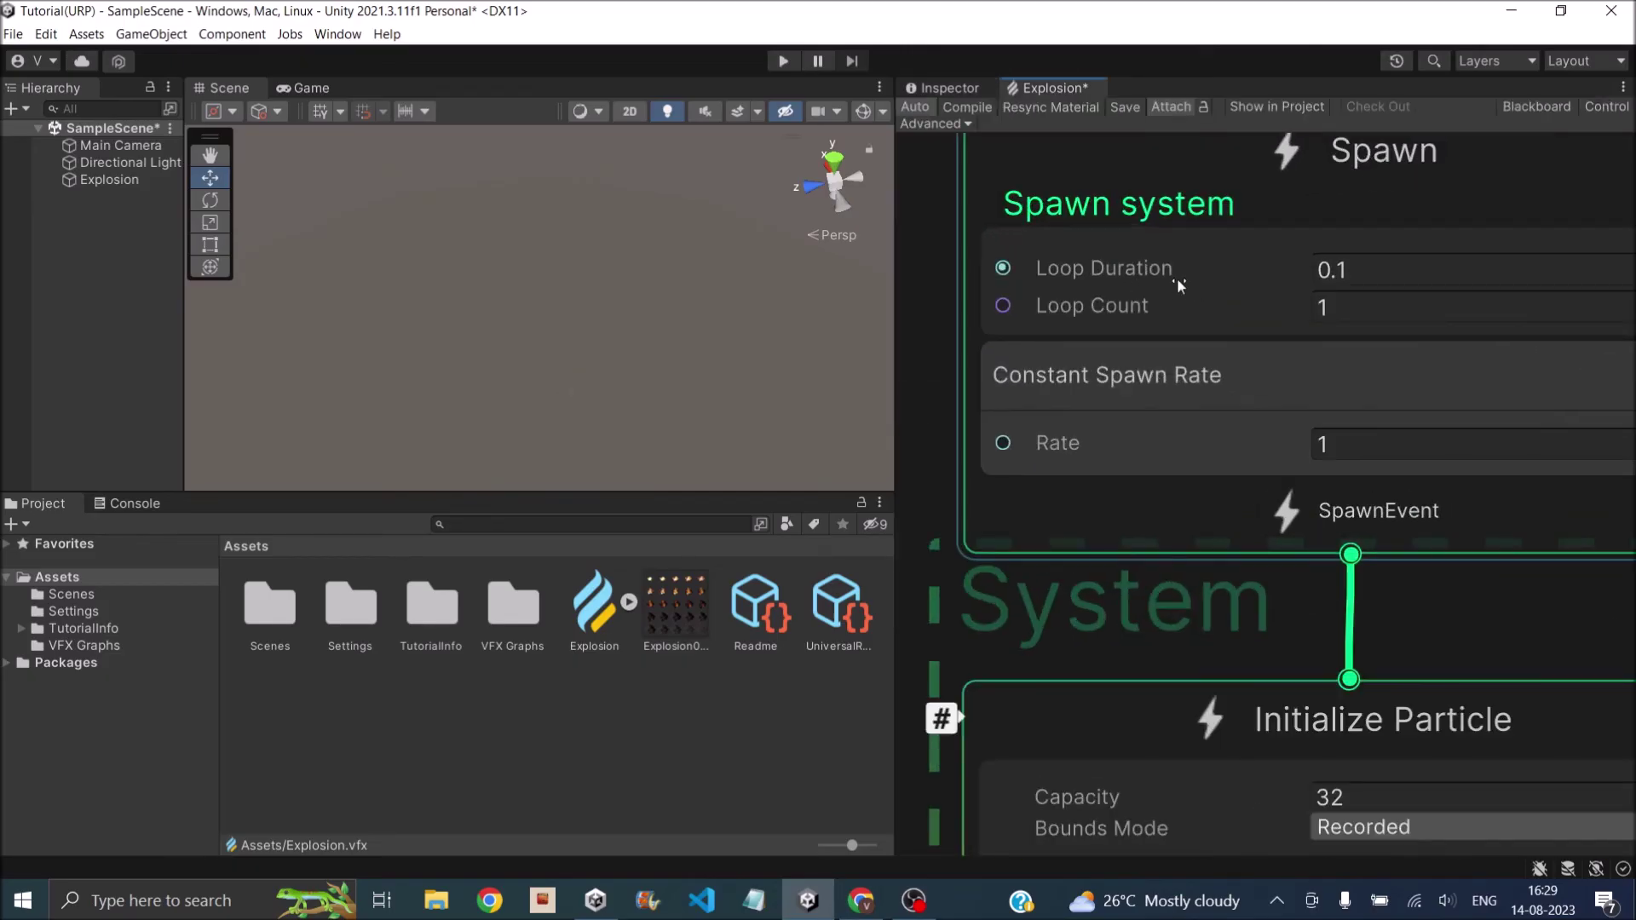
- Set the Spawn node's Loop Duration to 1 and Loop Count to 0
{"action": "left_click", "coordinate": [1392, 271]}
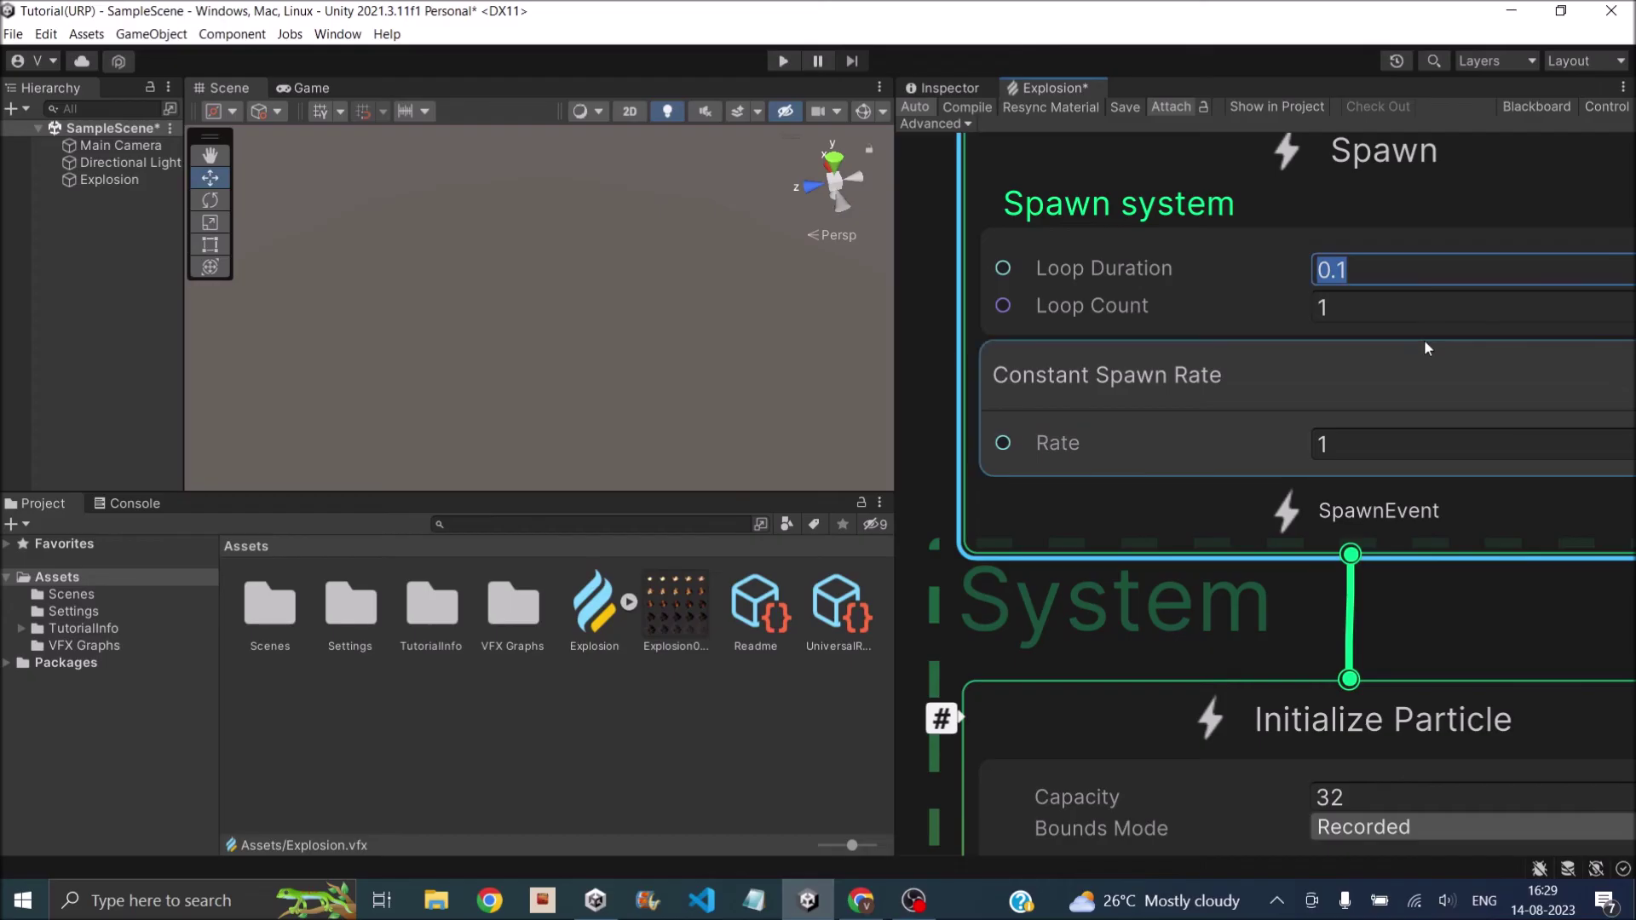
{"action": "type", "text": "1"}
{"action": "left_click", "coordinate": [1408, 315]}
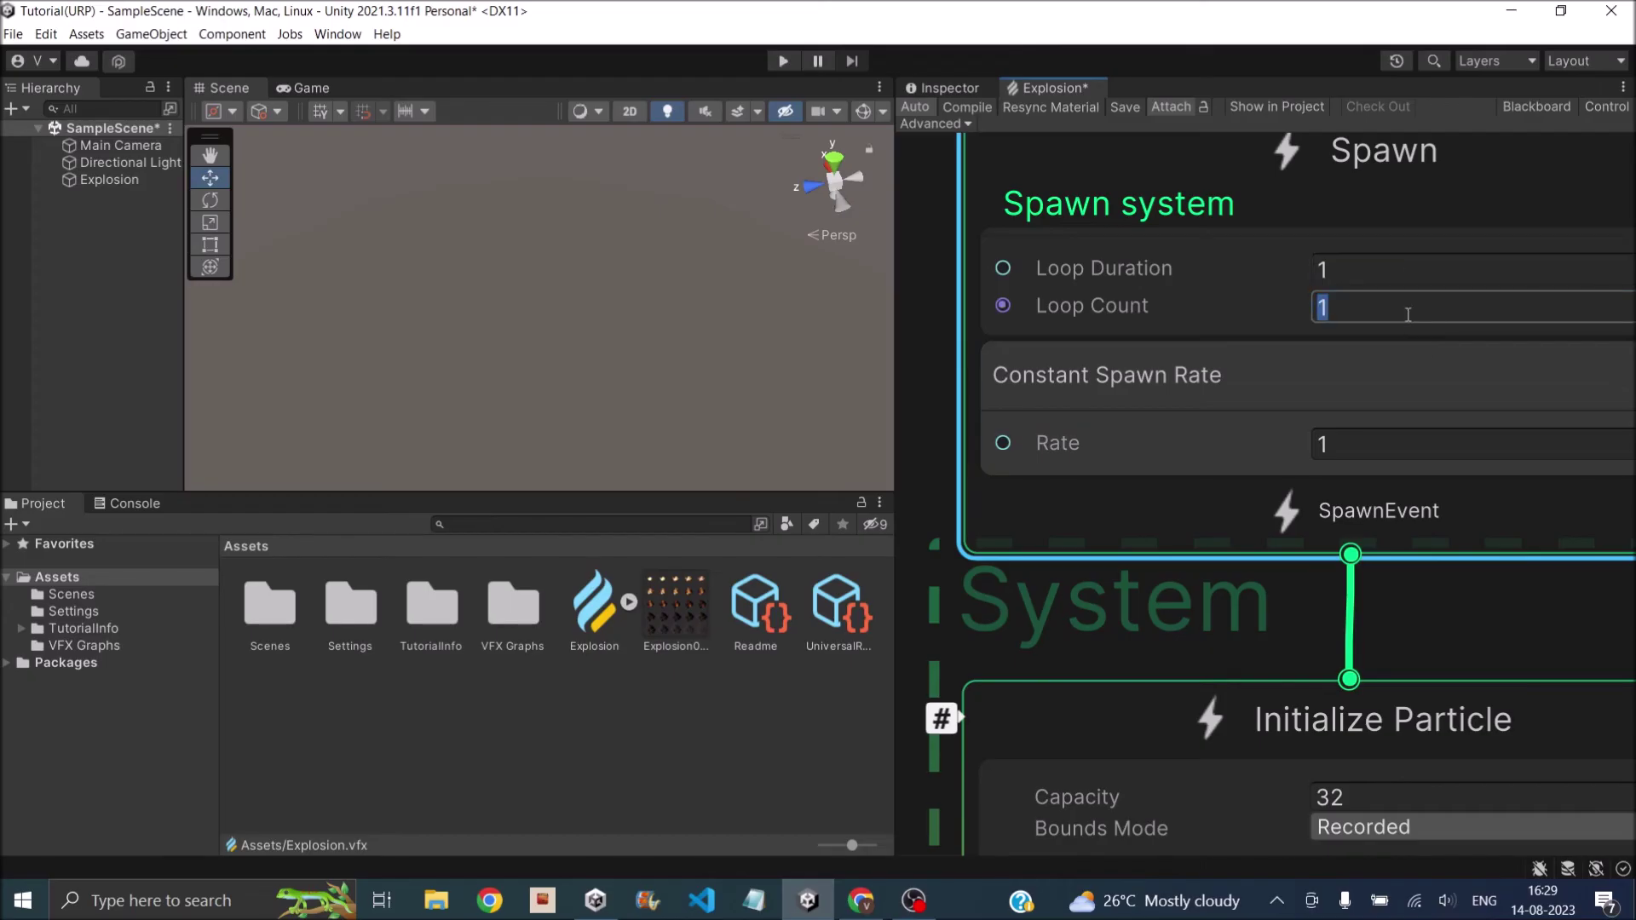
{"action": "type", "text": "0"}
{"action": "left_click", "coordinate": [617, 306]}
- Play the Explosion effect once from its Scene overlay controls
{"action": "left_click", "coordinate": [94, 181]}
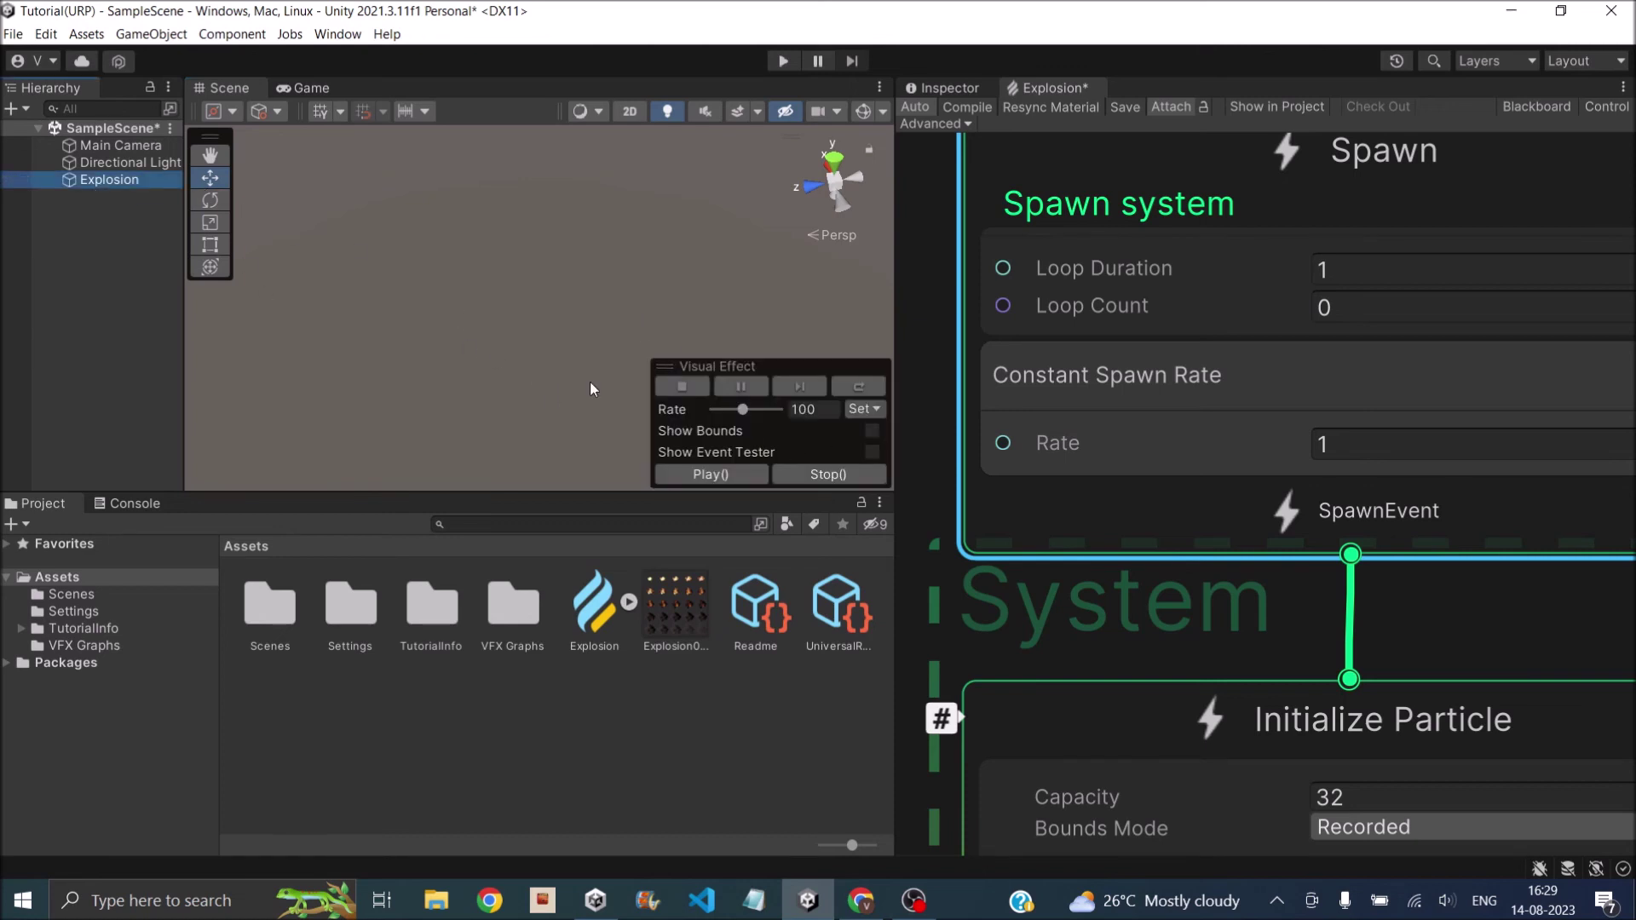
{"action": "left_click", "coordinate": [774, 477]}
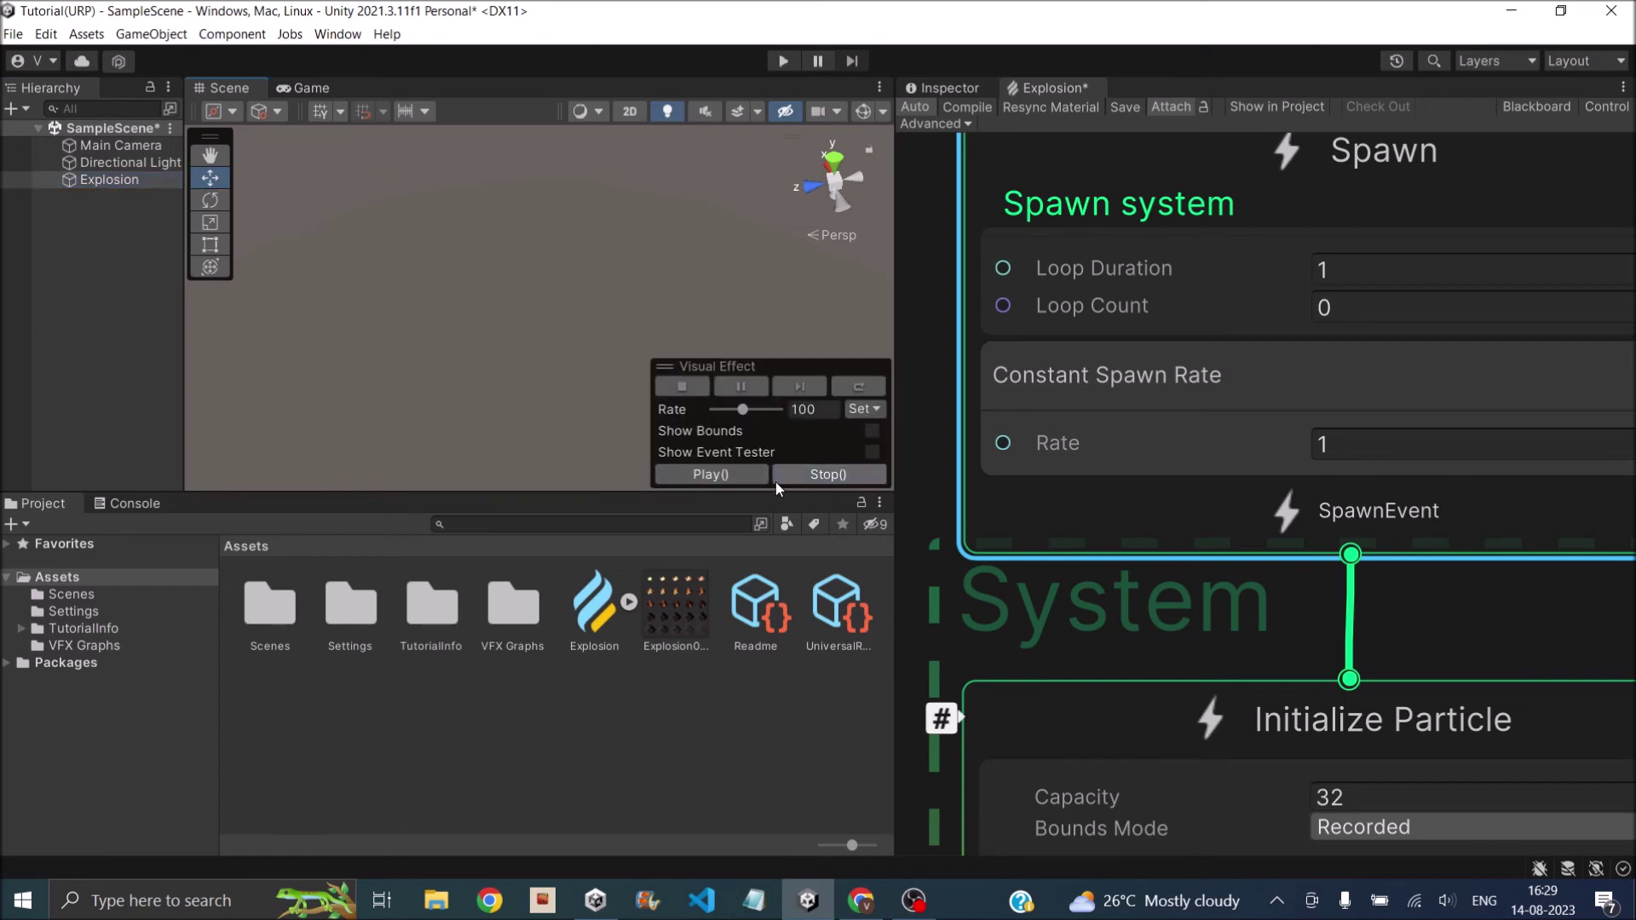
{"action": "left_click", "coordinate": [730, 480]}
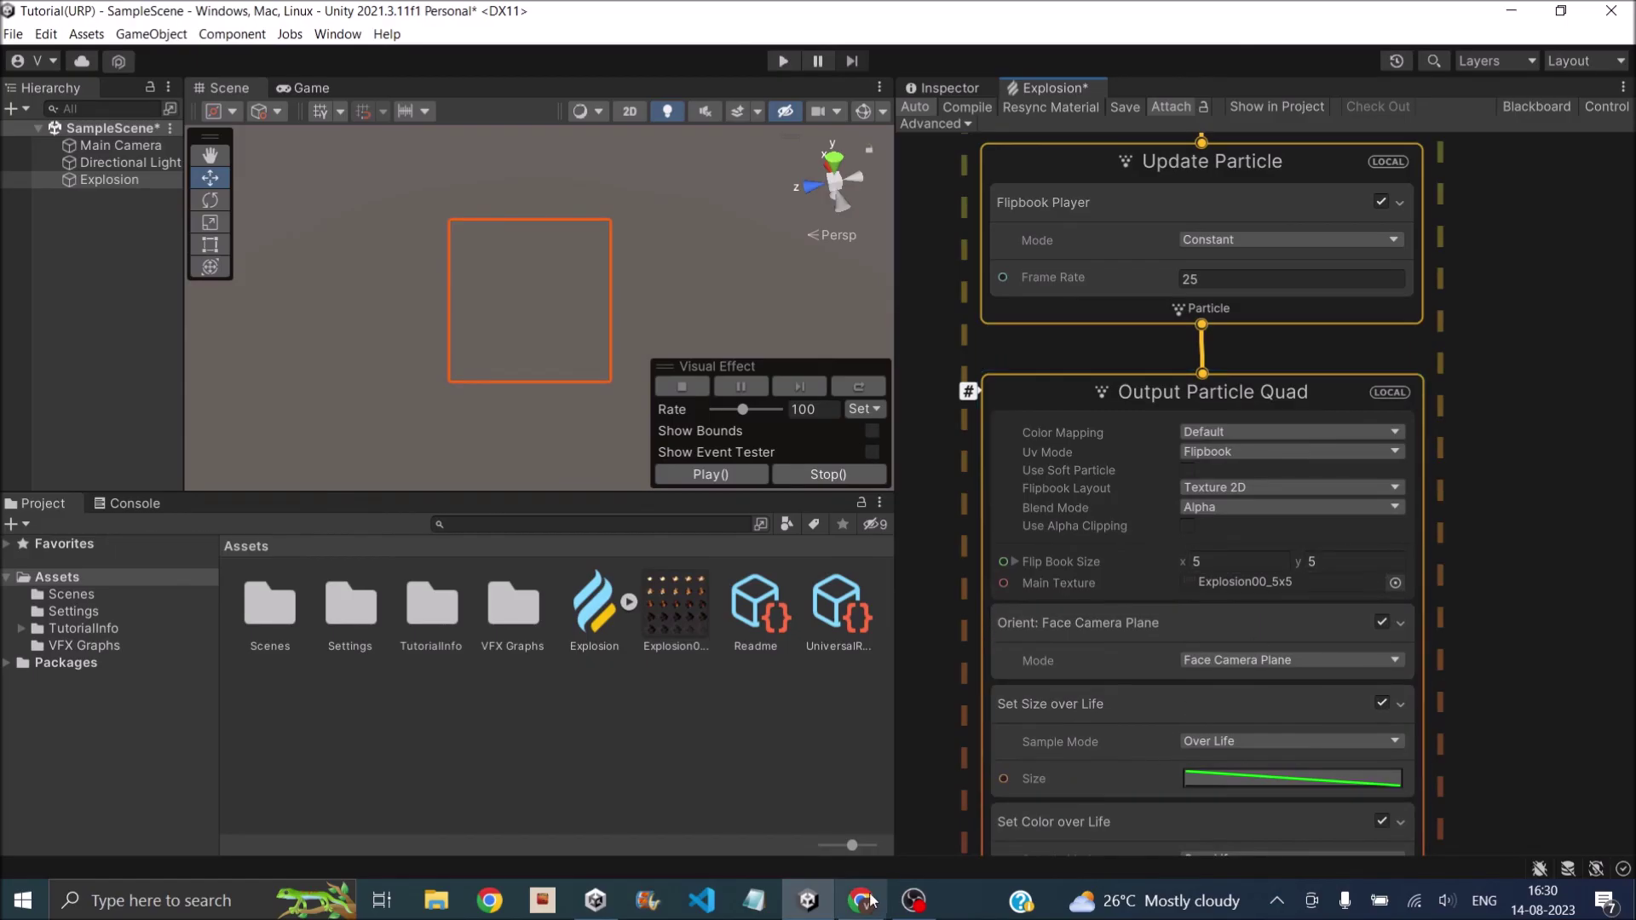
{"action": "scroll", "coordinate": [1422, 605], "scroll_direction": "down", "scroll_amount": 5}
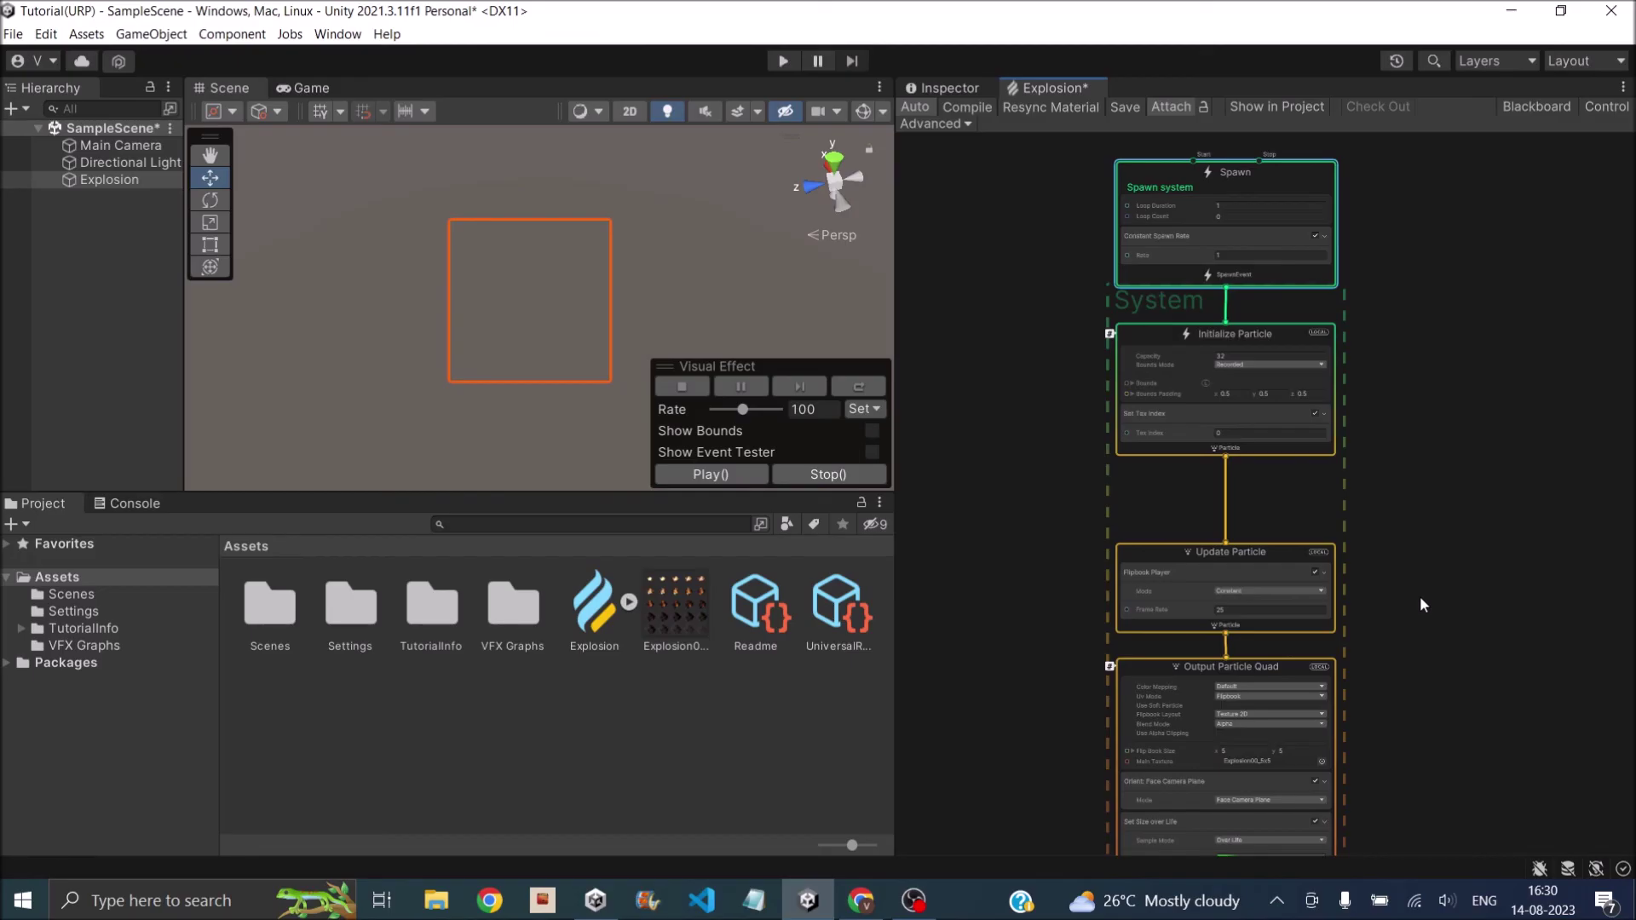